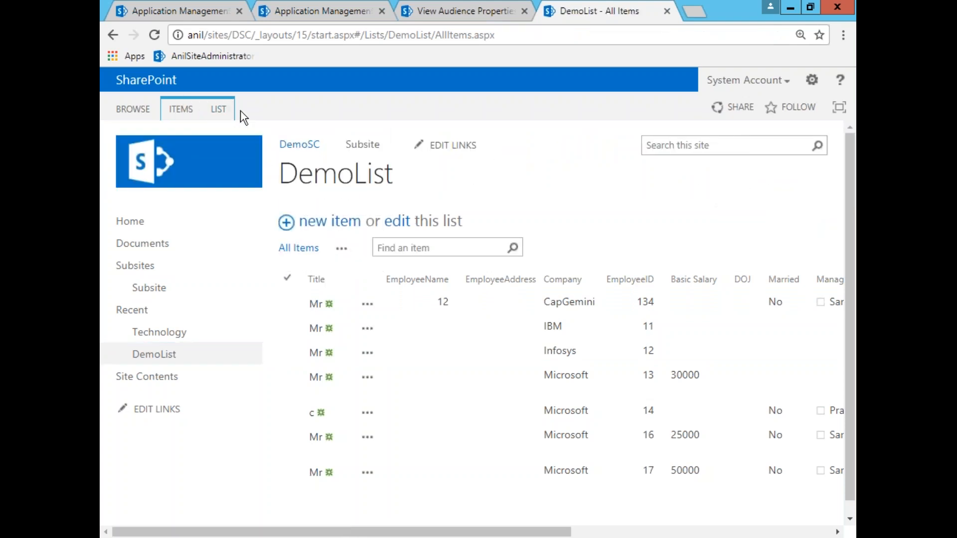
# Step: Open the list settings of DemoList and close the View Audience Properties tab and the second Application Management tab
pyautogui.click(218, 112)
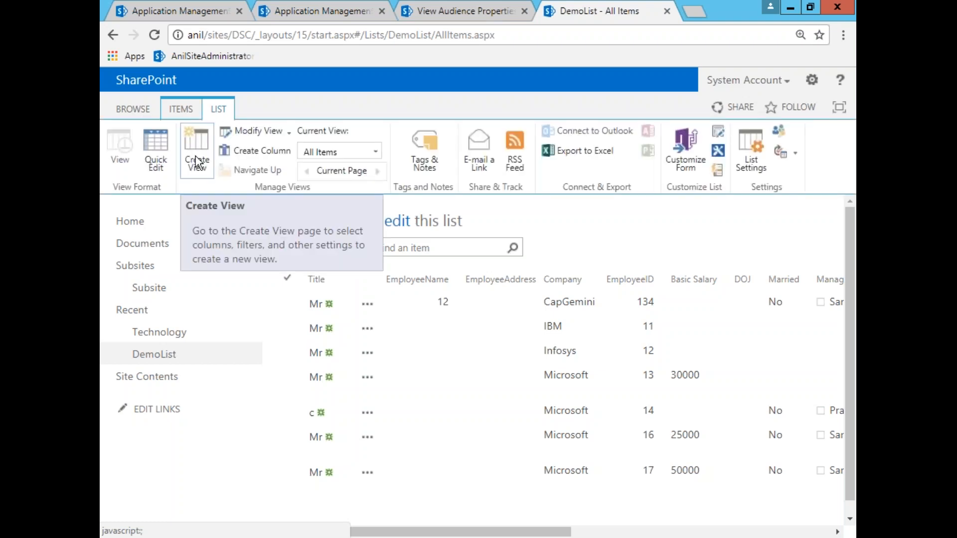
pyautogui.click(752, 171)
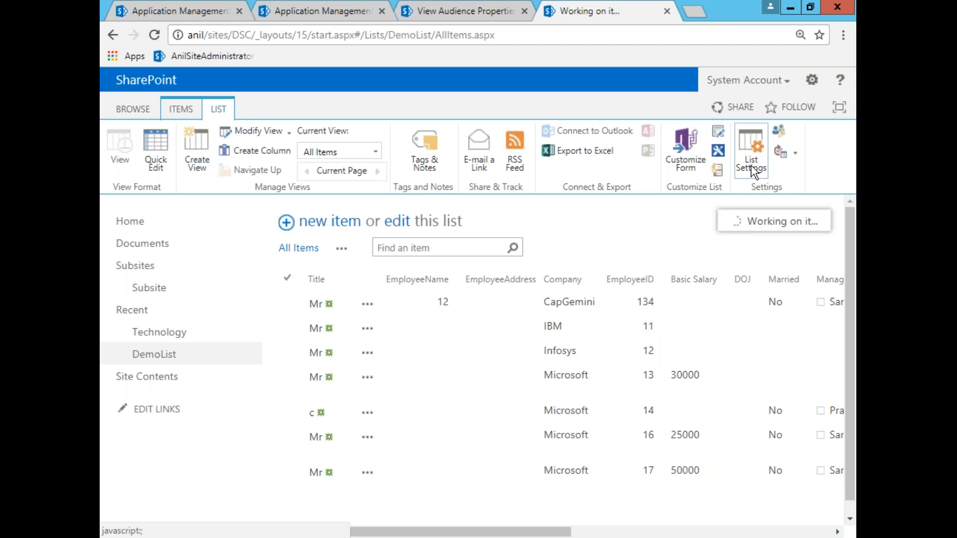
pyautogui.click(523, 10)
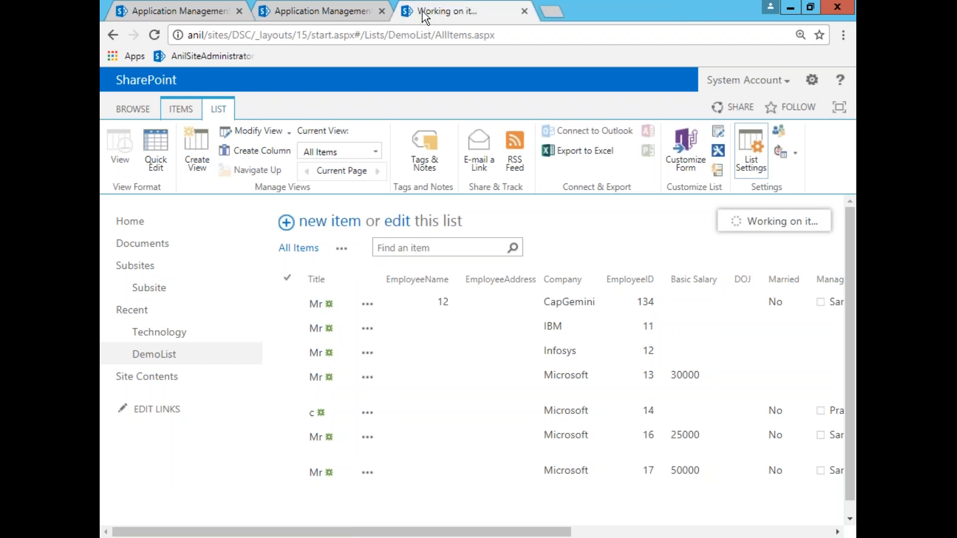
pyautogui.click(382, 12)
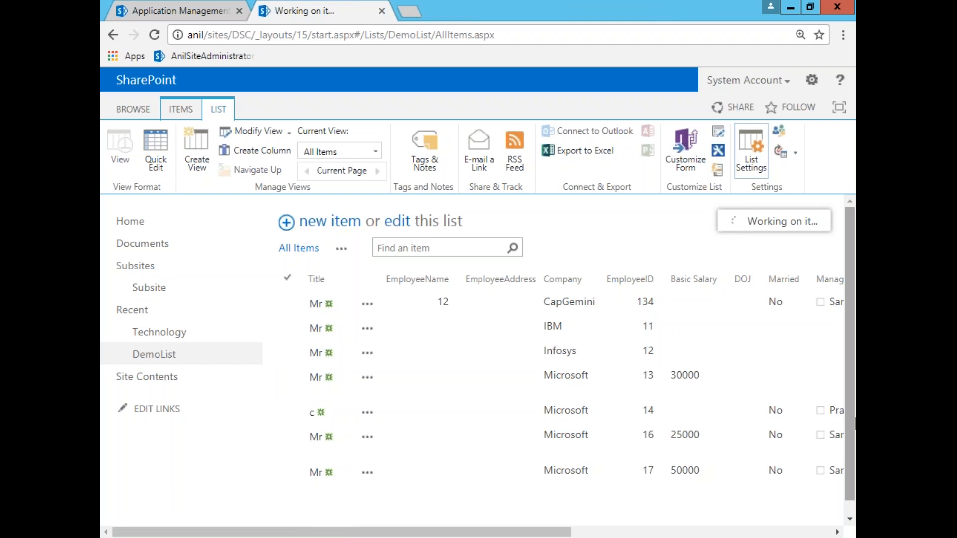
pyautogui.doubleClick(450, 38)
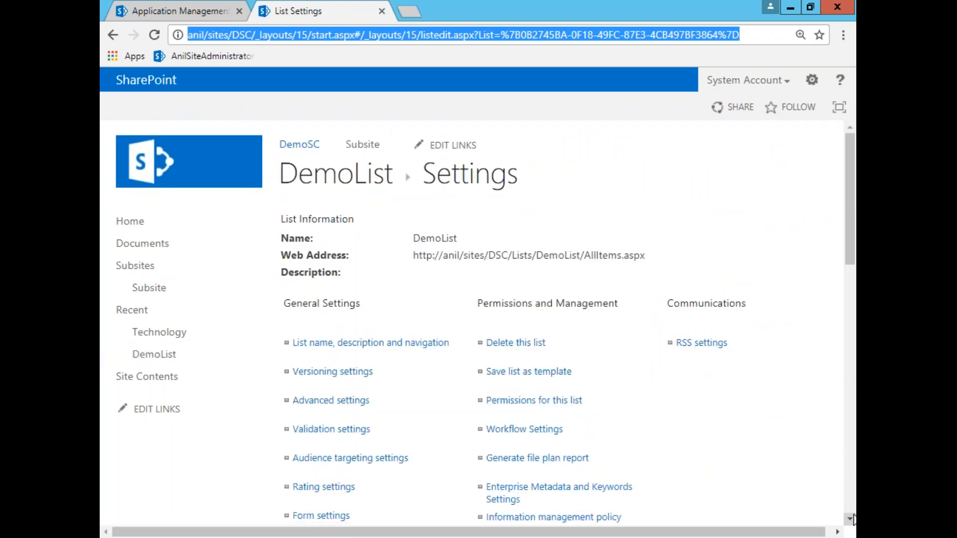
# Step: Create a new view for DemoList from its Views settings, using the Standard View type
pyautogui.moveTo(851, 521); pyautogui.dragTo(851, 523)
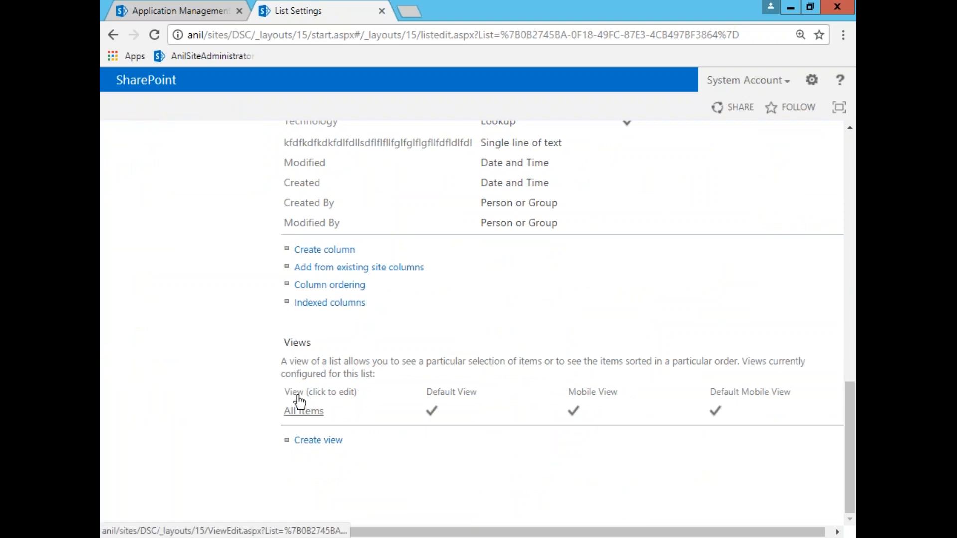
pyautogui.doubleClick(311, 344)
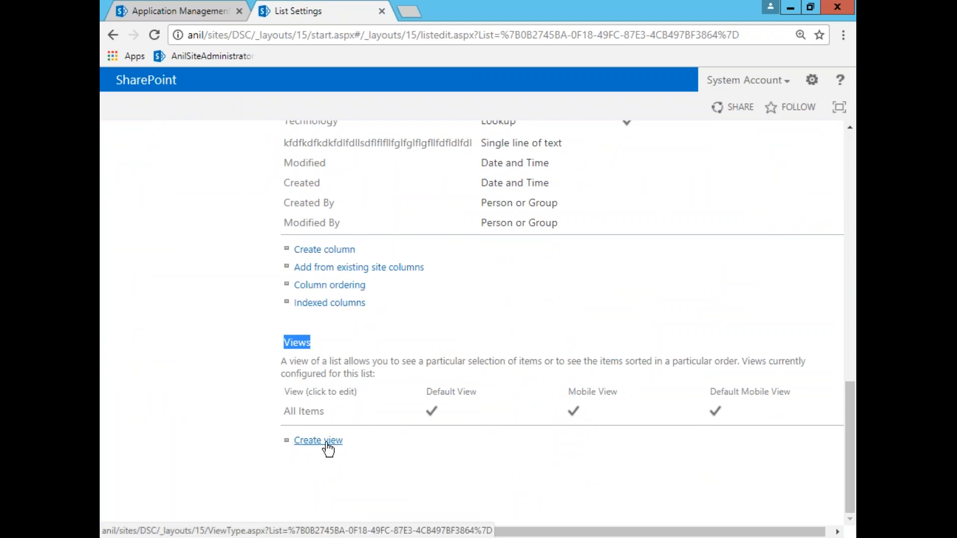
pyautogui.click(327, 443)
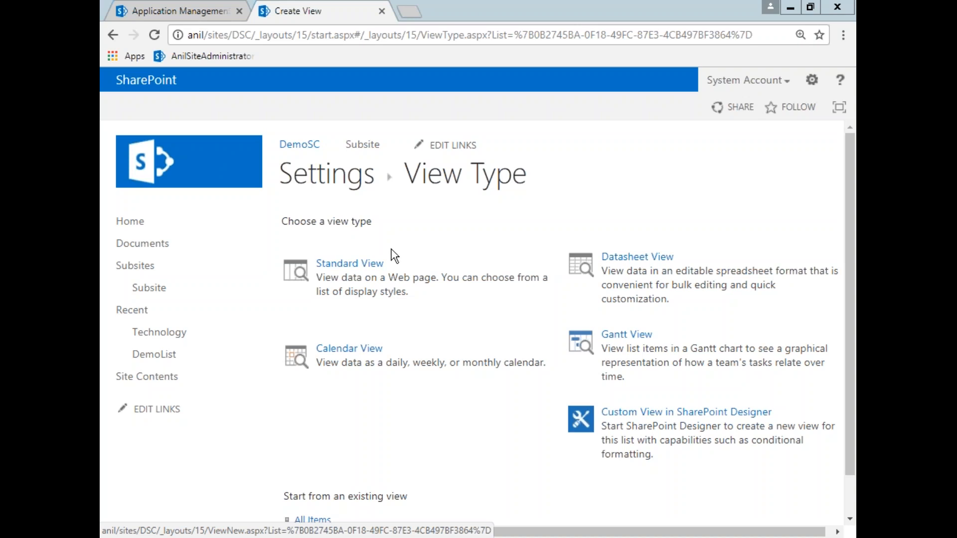
pyautogui.click(369, 264)
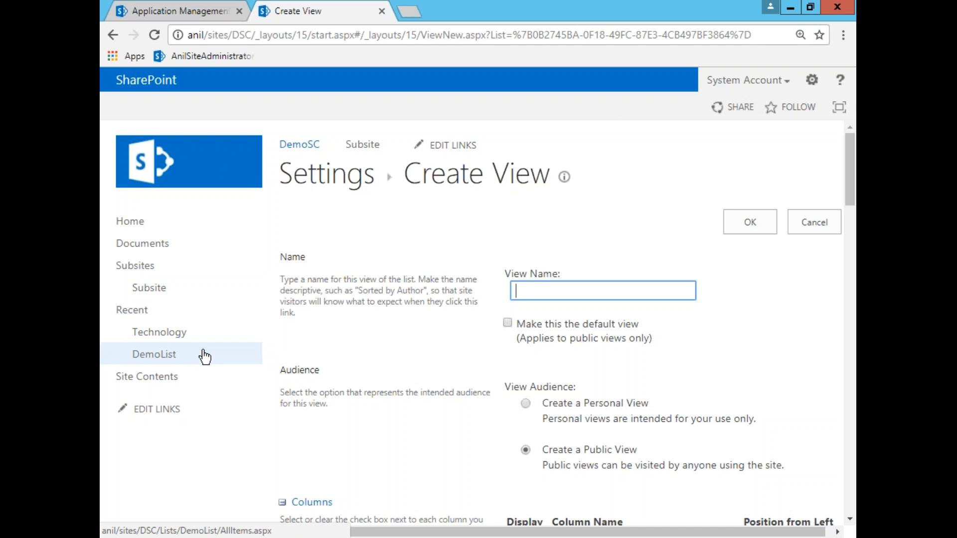
# Step: Name the new view Microsoft
pyautogui.click(568, 289)
pyautogui.write('M')
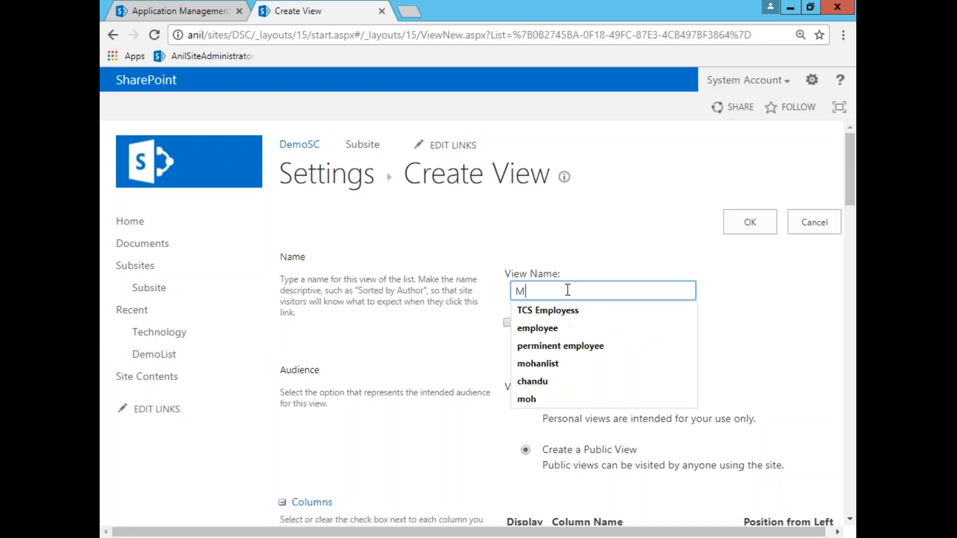
pyautogui.write('icro')
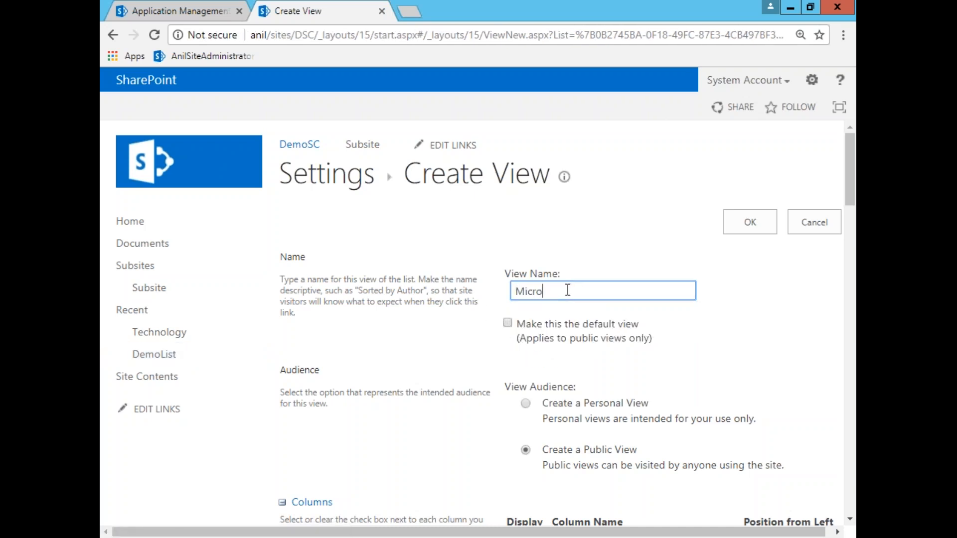
pyautogui.write('soft')
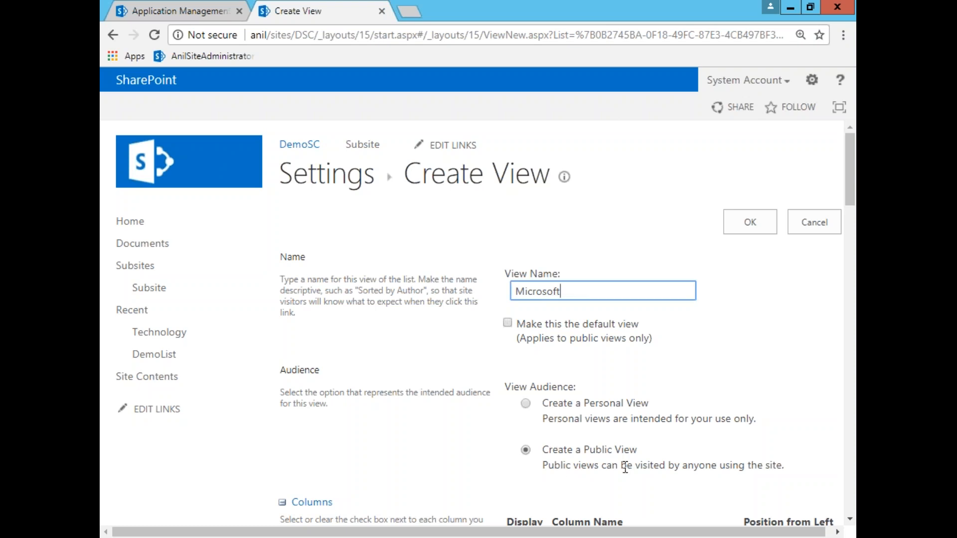
# Step: Set the column positions from left in the new view: DOJ to 1, Married to 2 and Manager to 3
pyautogui.click(849, 519)
pyautogui.click(847, 517)
pyautogui.click(847, 516)
pyautogui.click(847, 516)
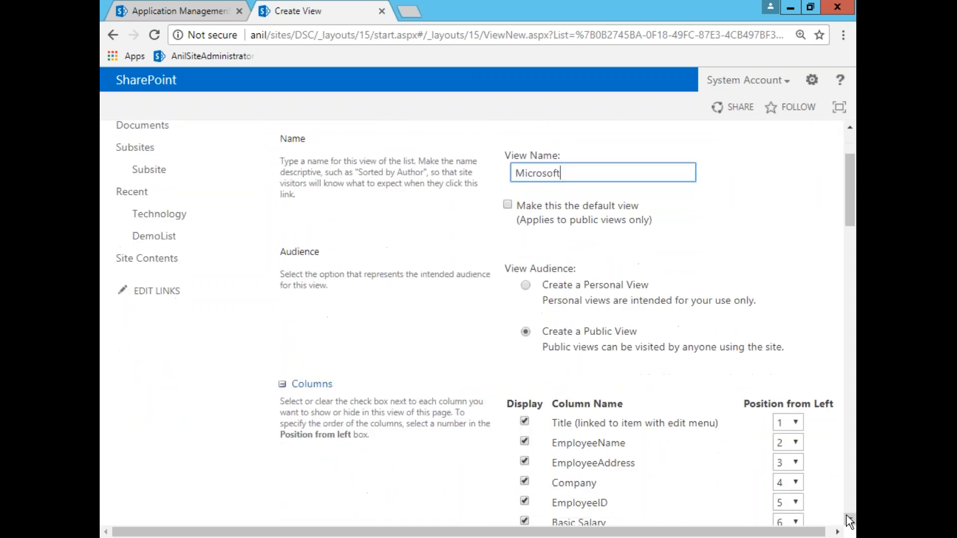
pyautogui.click(847, 517)
pyautogui.click(847, 516)
pyautogui.click(849, 519)
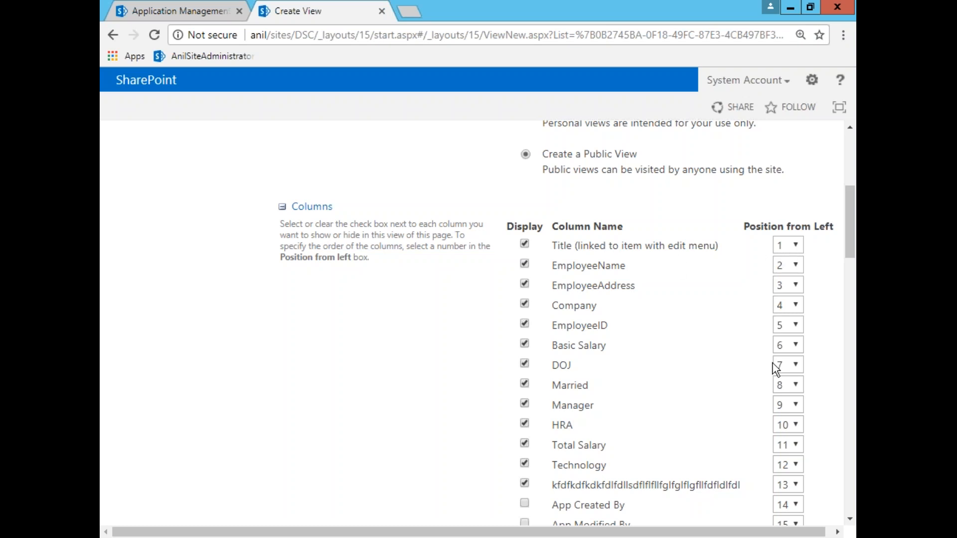
pyautogui.click(793, 367)
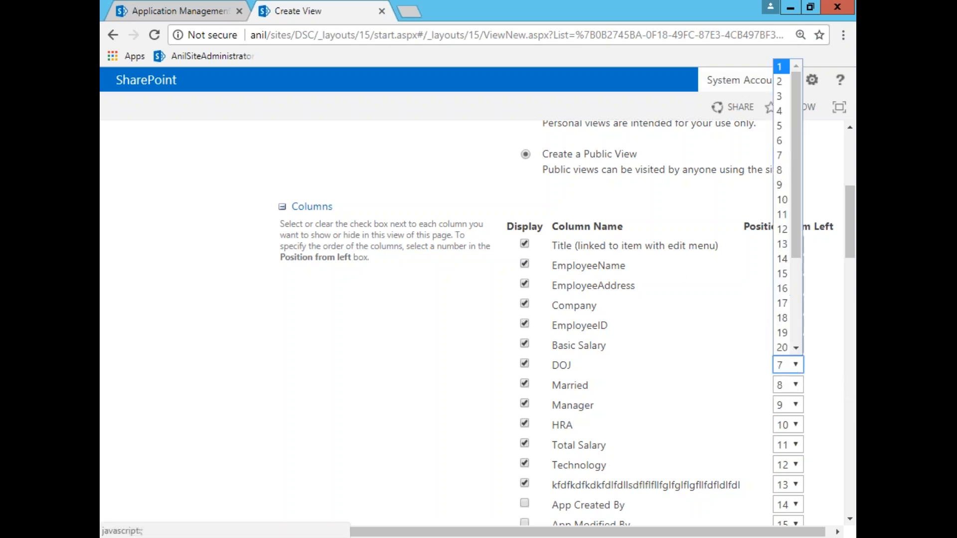
pyautogui.click(781, 68)
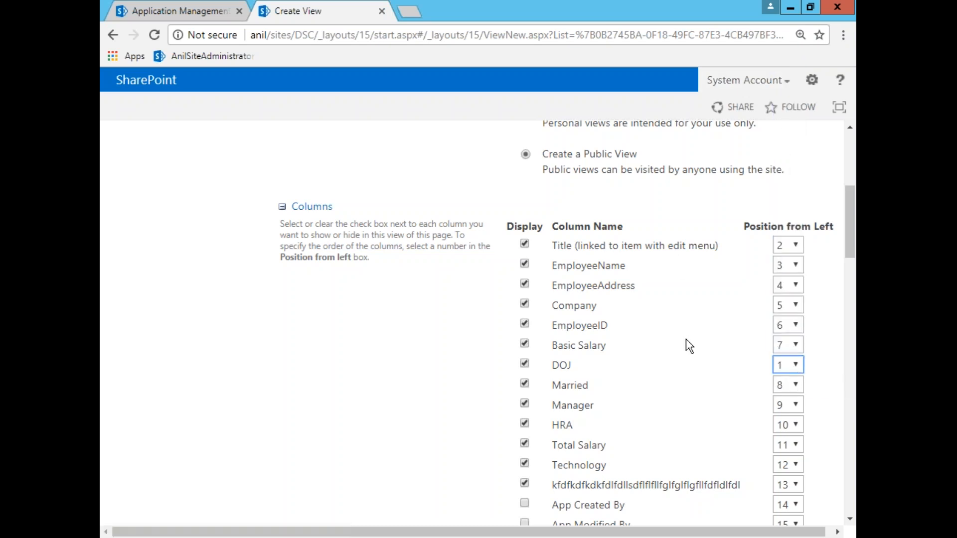
pyautogui.click(785, 384)
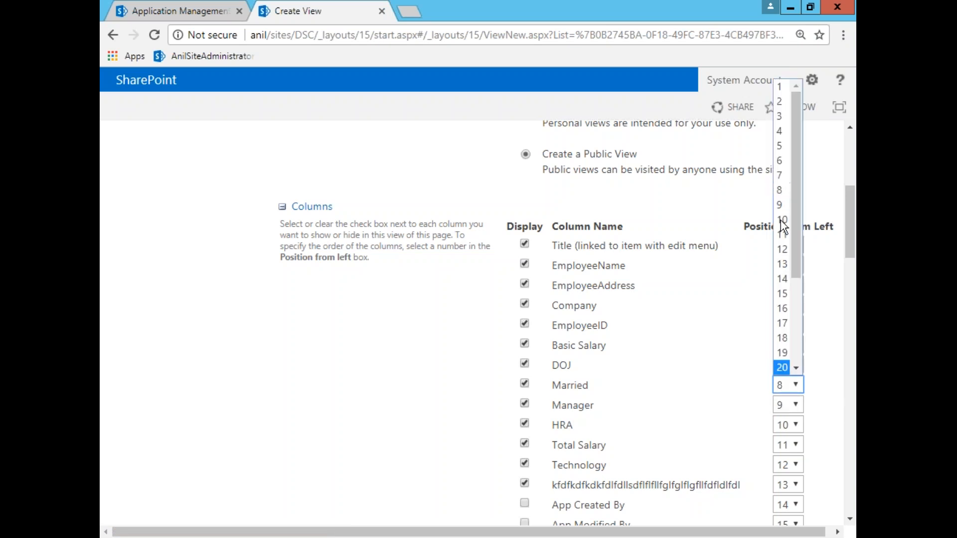
pyautogui.click(787, 103)
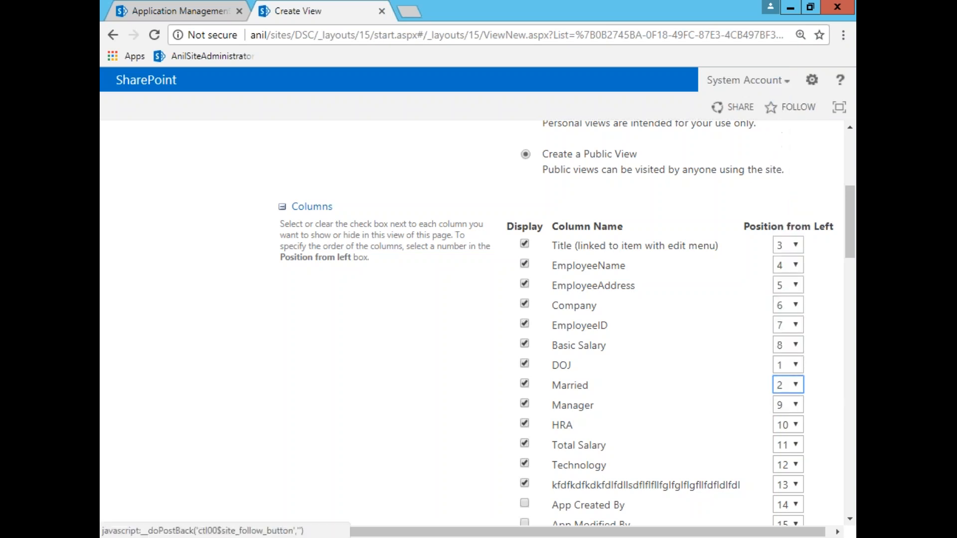
pyautogui.click(791, 404)
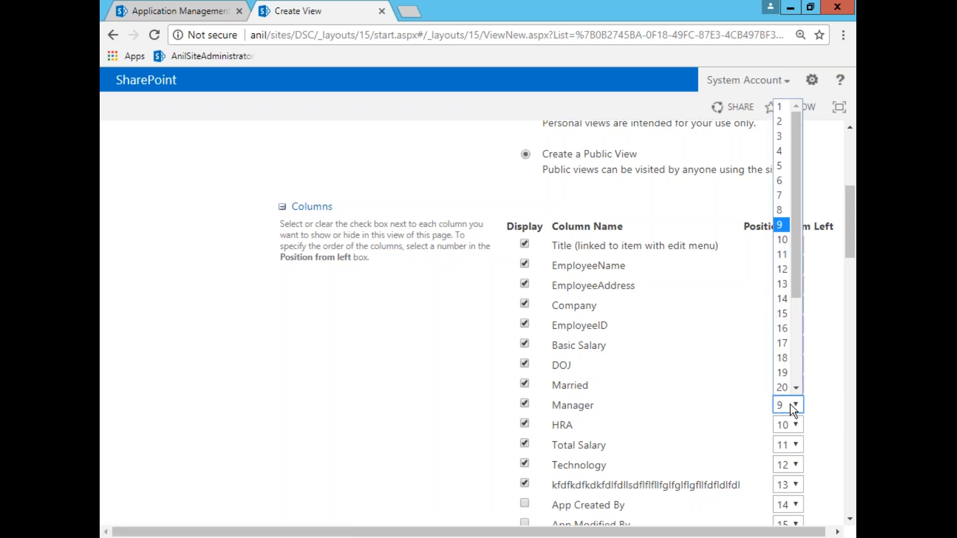
pyautogui.click(784, 133)
# Step: Hide the HRA, Total Salary and random-letter text columns from the view, and display the Created and Created By columns
pyautogui.click(525, 443)
pyautogui.click(527, 422)
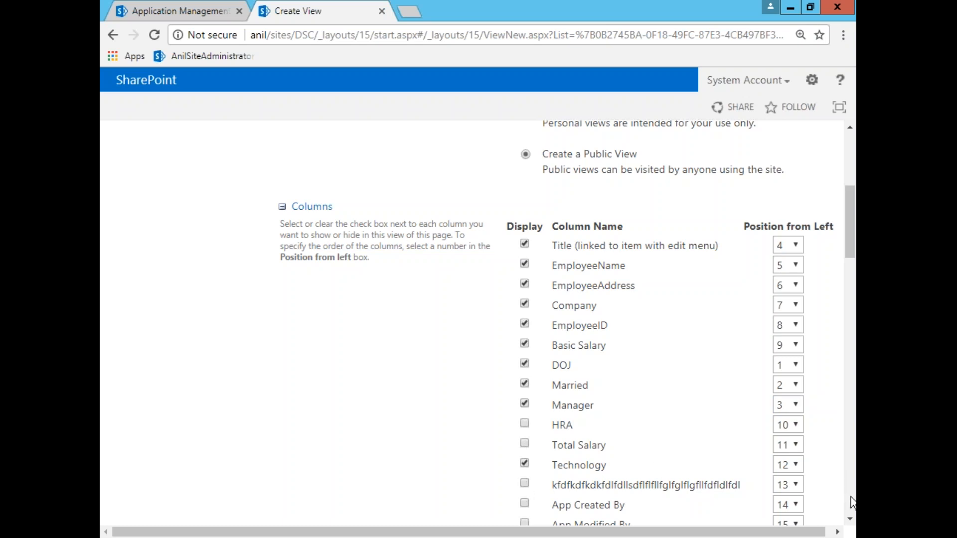
pyautogui.click(850, 520)
pyautogui.click(850, 519)
pyautogui.click(850, 519)
pyautogui.click(850, 519)
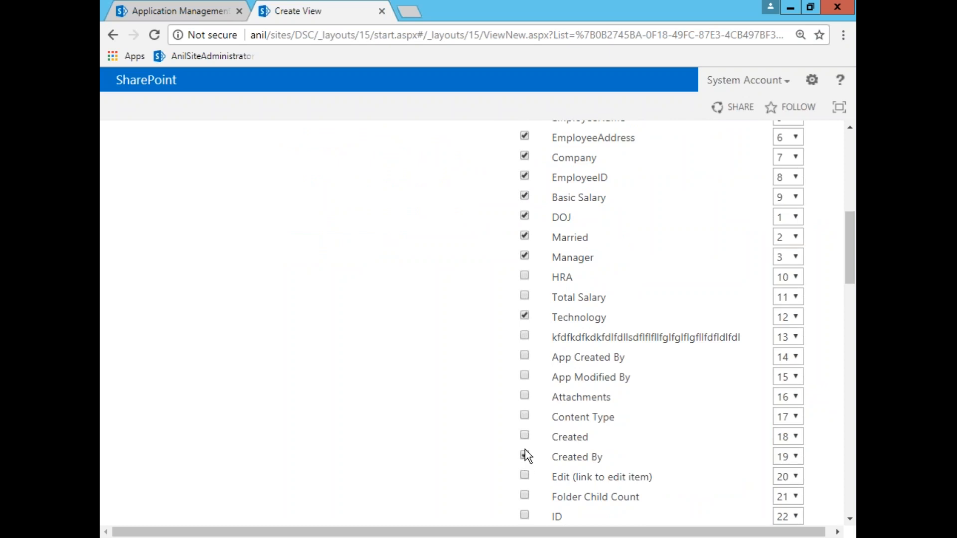
pyautogui.click(526, 436)
# Step: Look through the columns offered for the view's first sort criterion, leaving it set to None
pyautogui.click(849, 521)
pyautogui.scroll(-7, 849, 521)
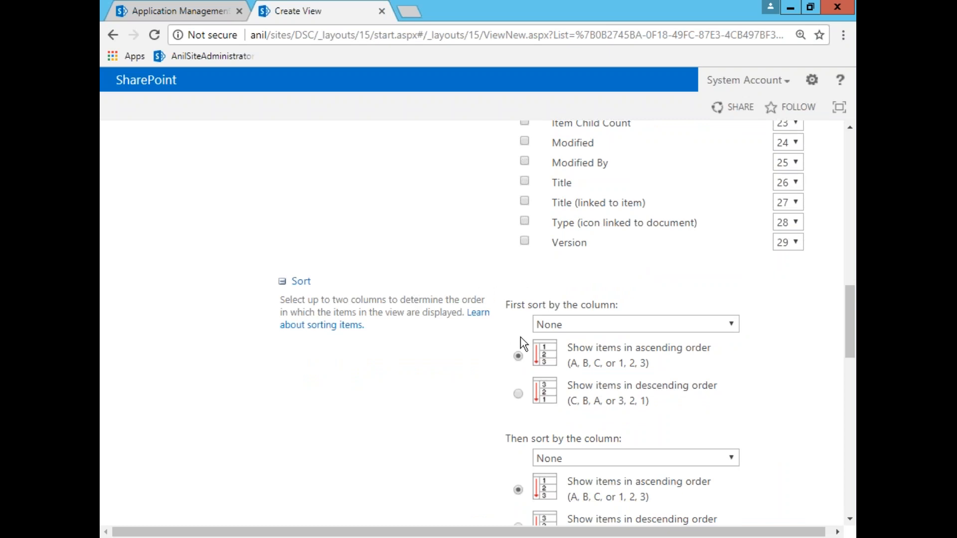
pyautogui.click(553, 326)
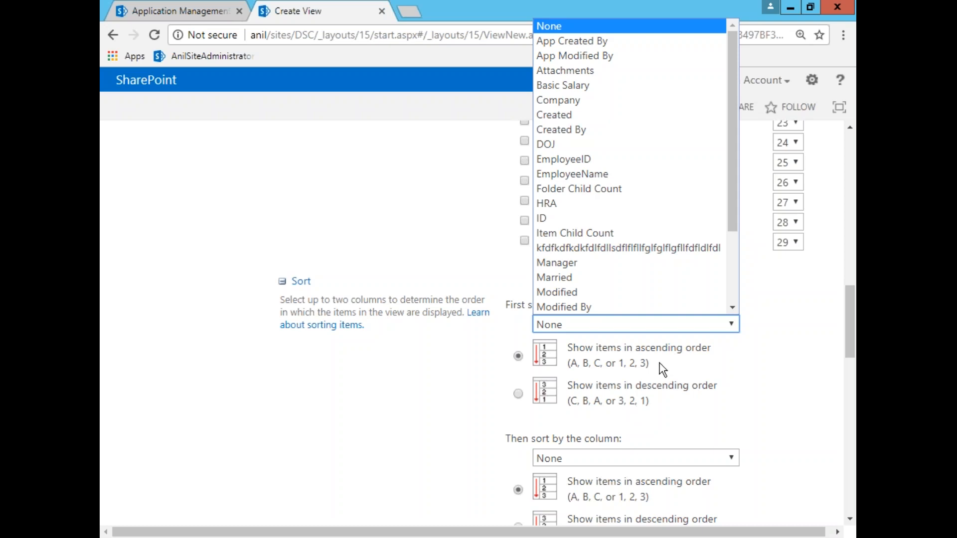
pyautogui.click(473, 192)
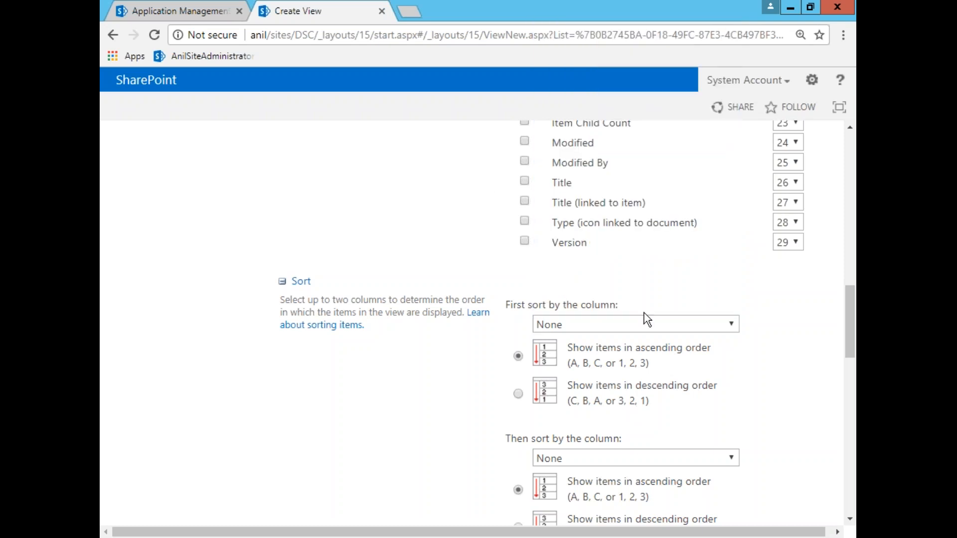
# Step: Look over the view's filter options, and open DemoList in a new browser tab to review its items
pyautogui.moveTo(851, 519); pyautogui.dragTo(851, 520)
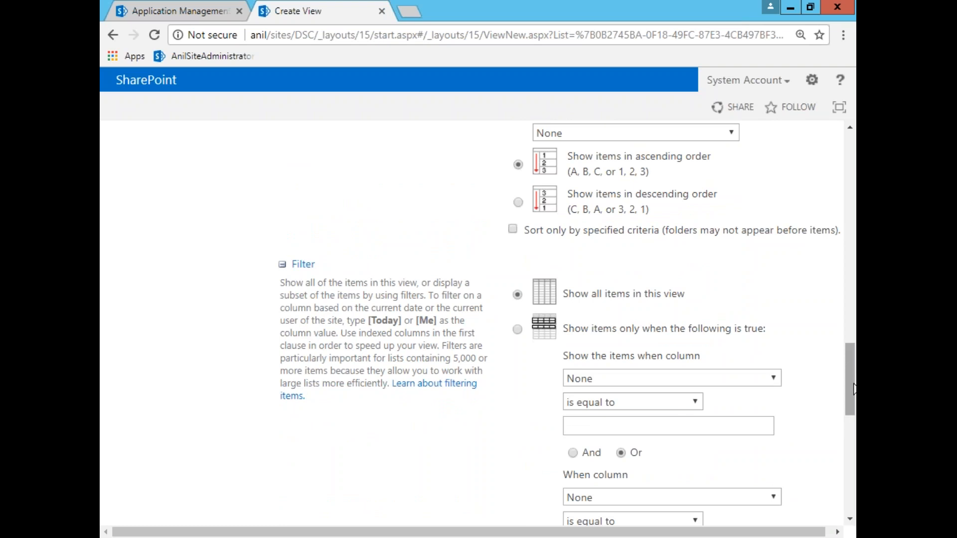
pyautogui.moveTo(852, 386); pyautogui.dragTo(852, 154)
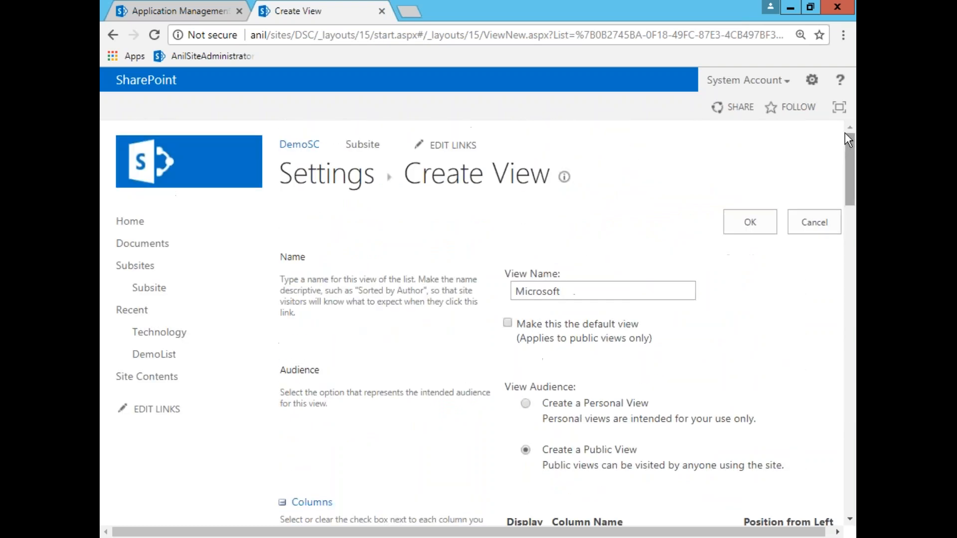
pyautogui.rightClick(137, 356)
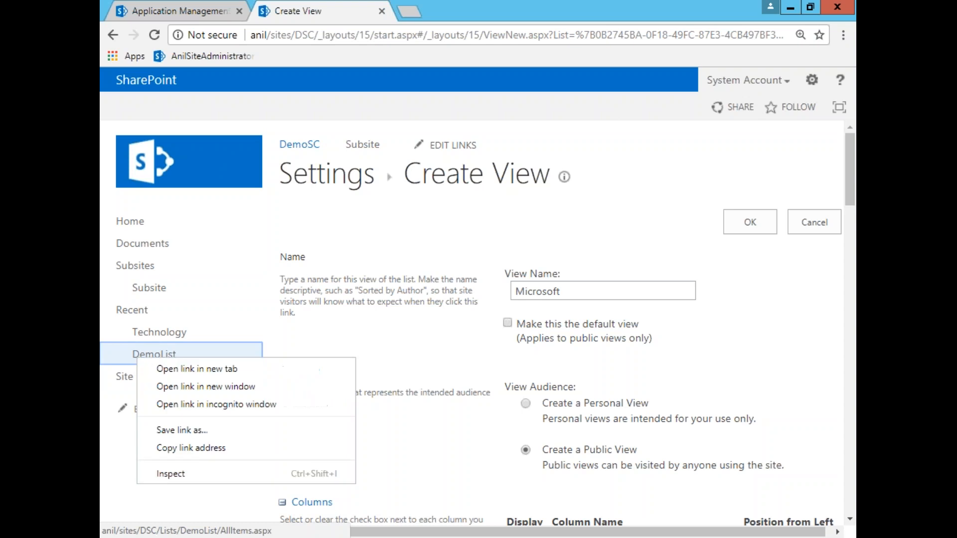
pyautogui.click(167, 369)
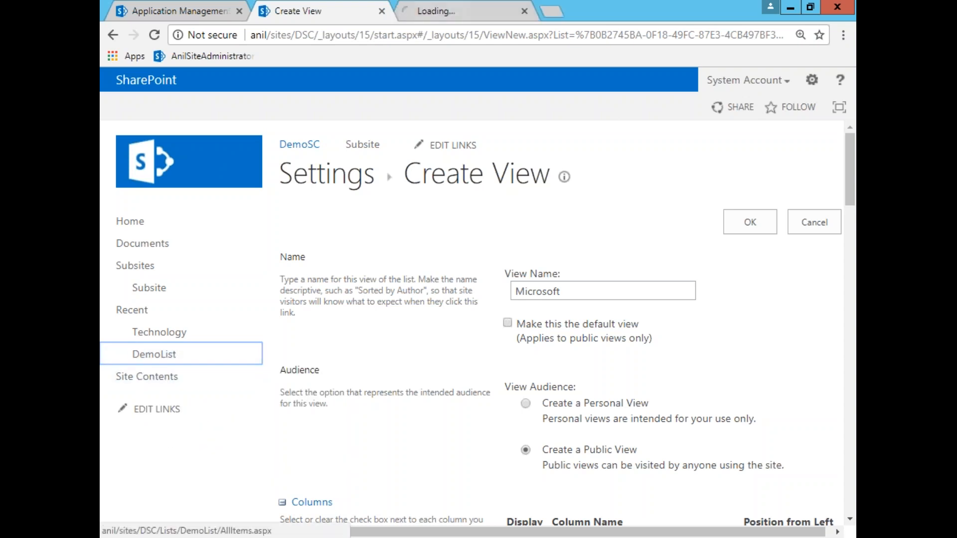
pyautogui.click(443, 11)
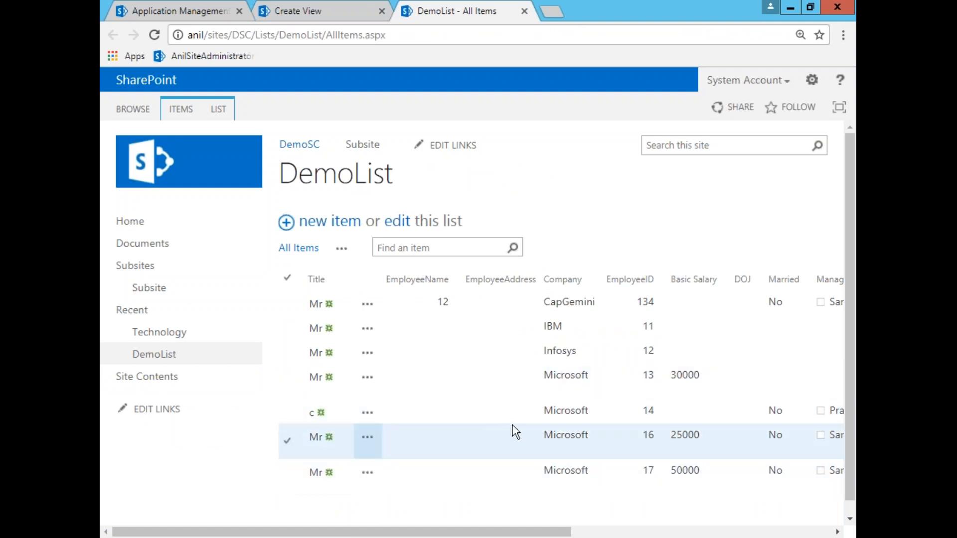
# Step: Filter the new Microsoft view on the Company column, keeping the "is equal to" condition
pyautogui.click(293, 12)
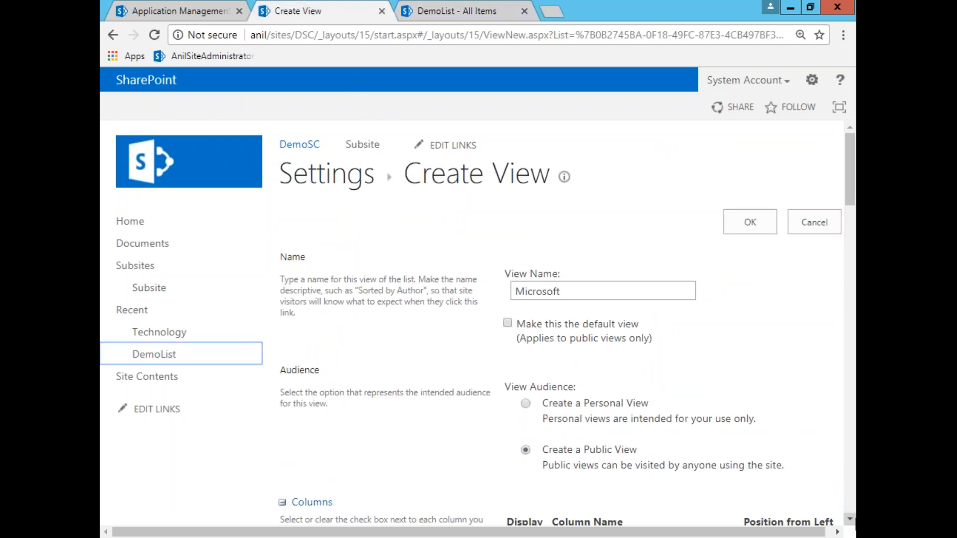
pyautogui.click(850, 520)
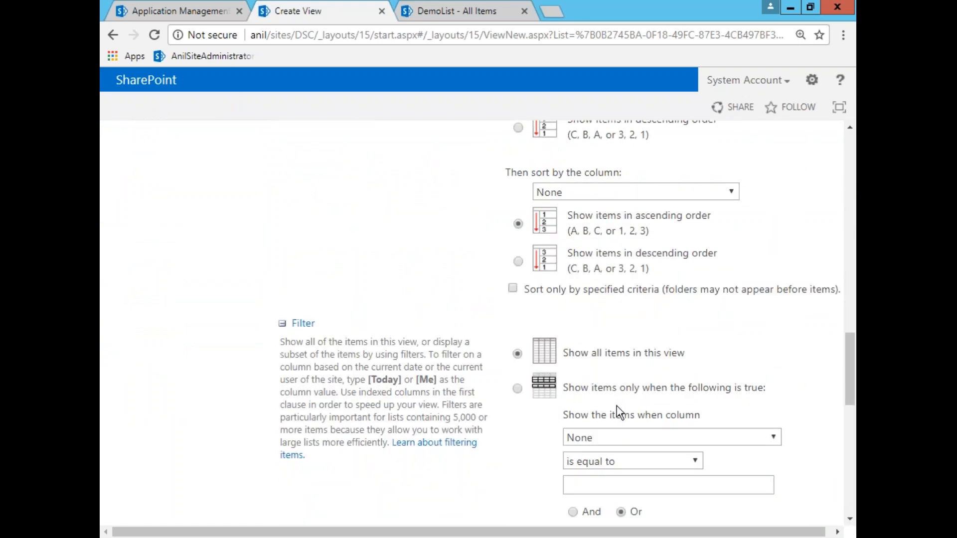
pyautogui.click(663, 439)
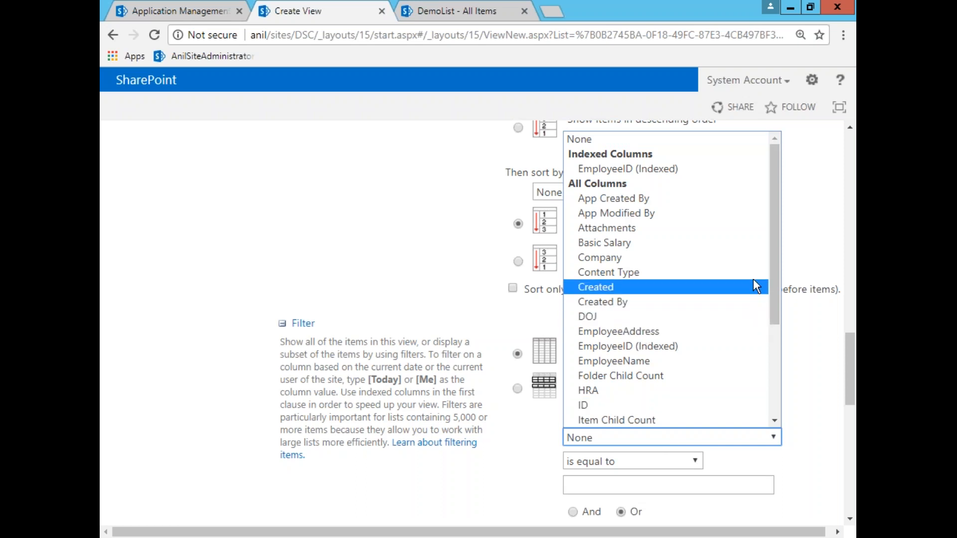
pyautogui.moveTo(776, 288); pyautogui.dragTo(784, 381)
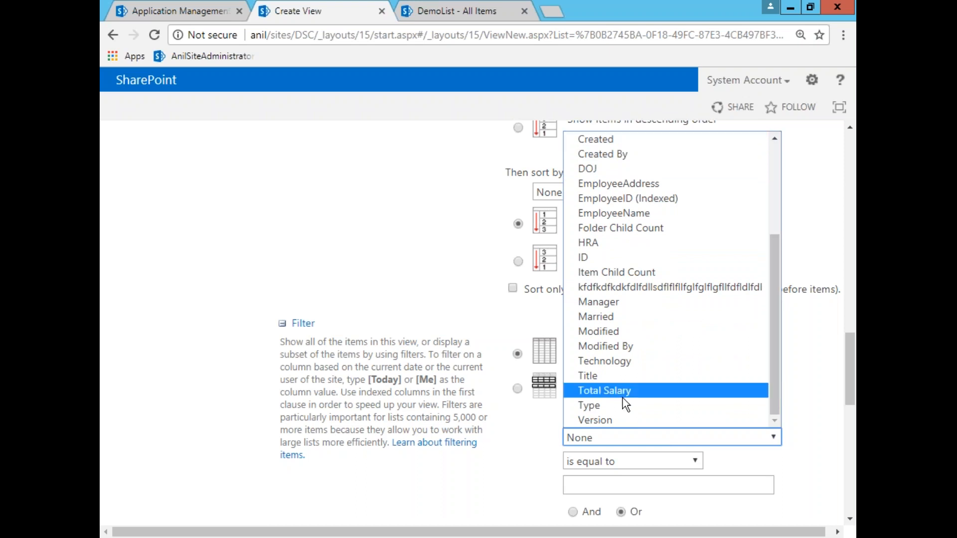
pyautogui.click(432, 10)
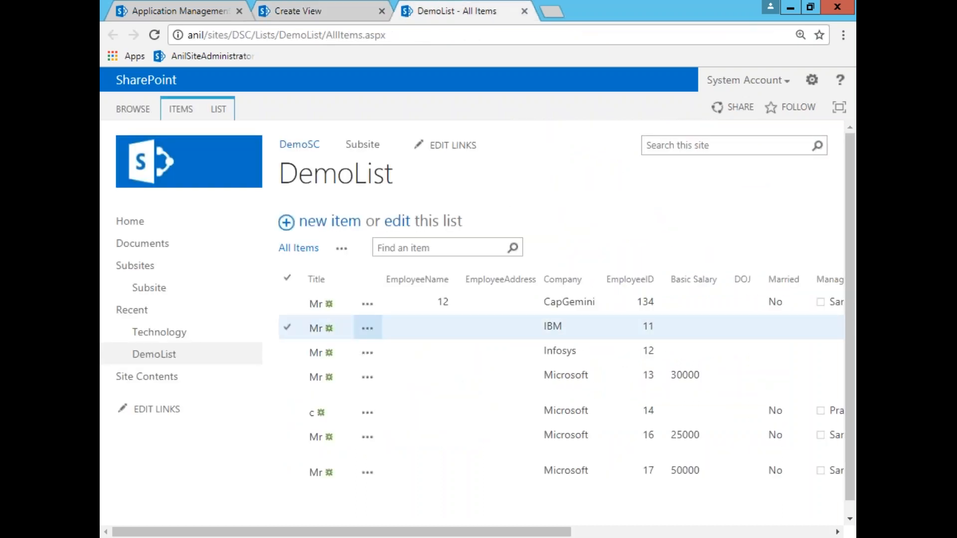
pyautogui.click(306, 10)
pyautogui.click(708, 438)
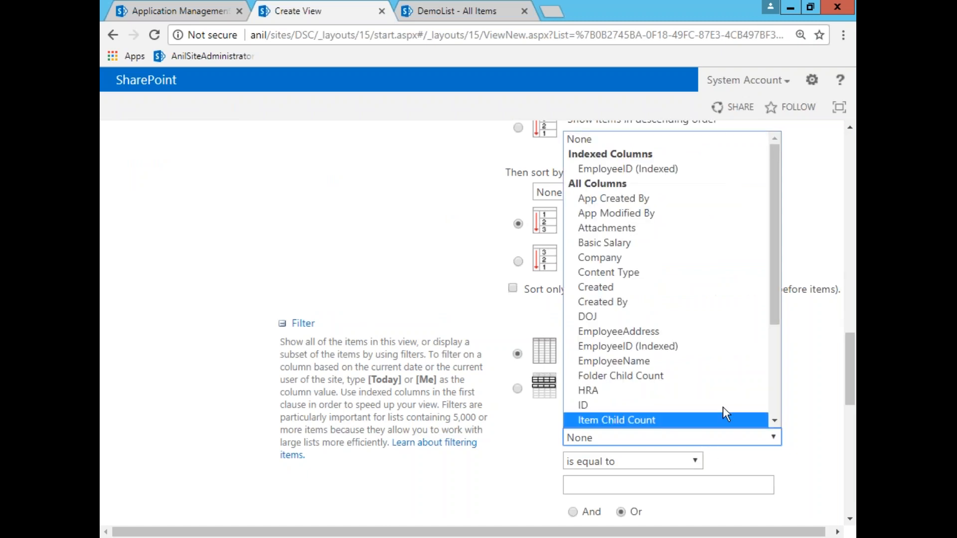
pyautogui.click(645, 256)
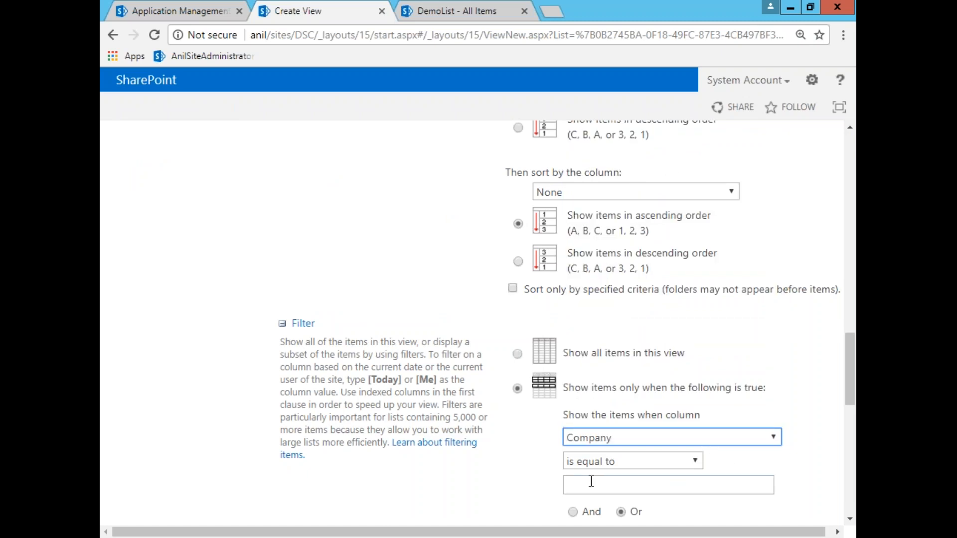
# Step: Copy the company value Microsoft from an item in DemoList and paste it as the view's filter value
pyautogui.click(457, 12)
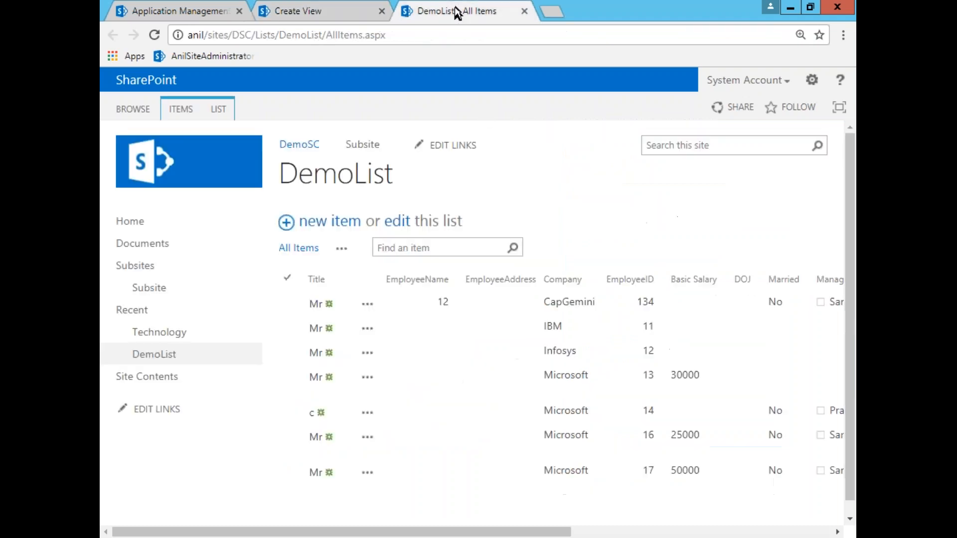
pyautogui.moveTo(590, 378); pyautogui.dragTo(545, 377)
pyautogui.hotkey('ctrl', 'c')
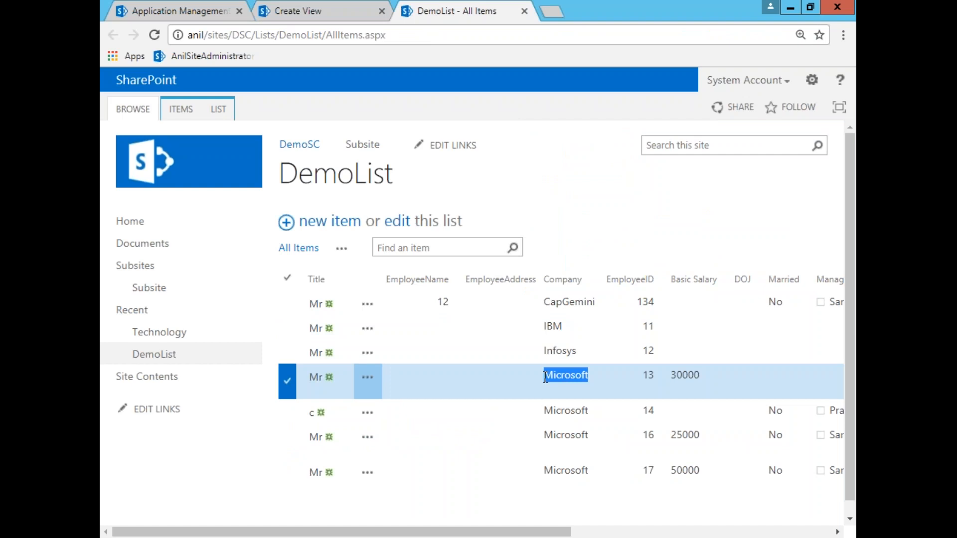
pyautogui.click(285, 13)
pyautogui.click(622, 489)
pyautogui.hotkey('ctrl', 'v')
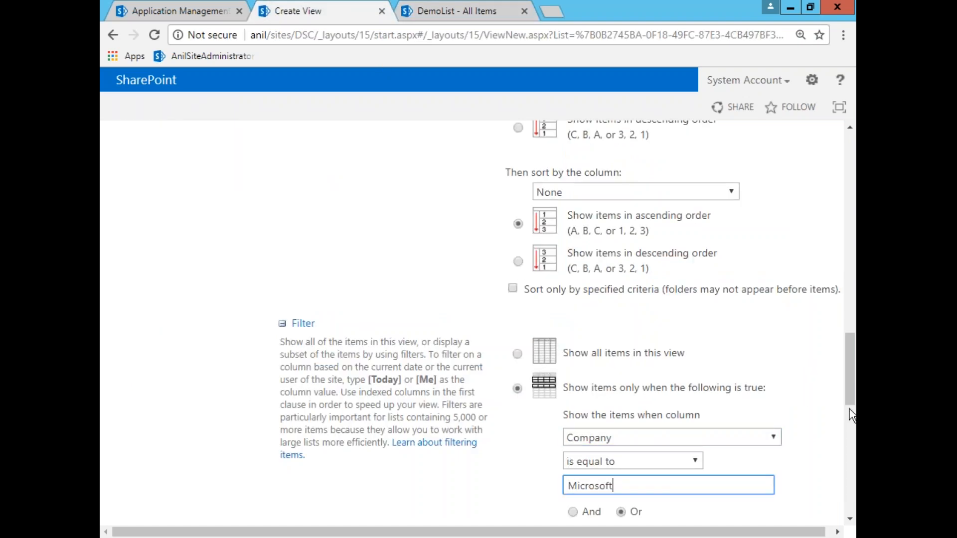
pyautogui.click(802, 412)
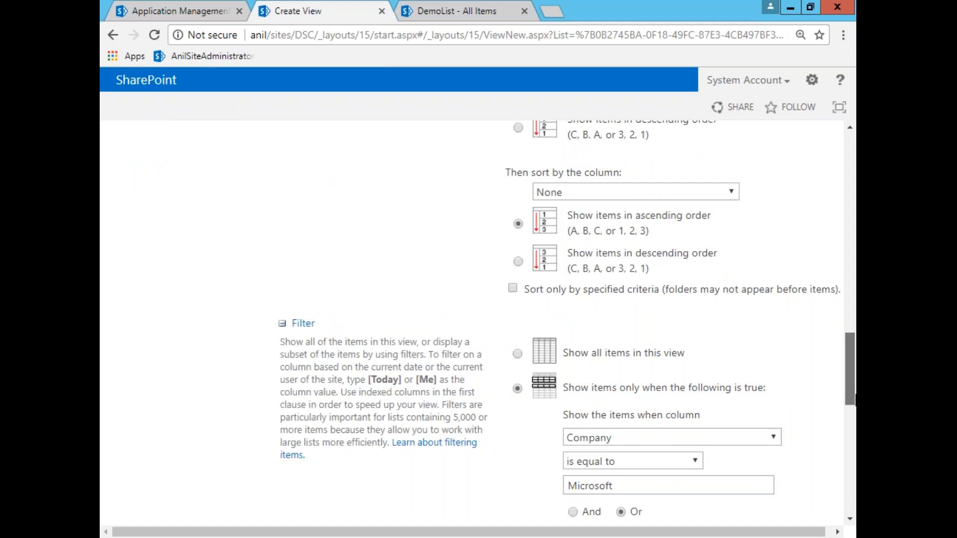
# Step: Expand the view's Tabular View and Group By settings, and choose Company as the first column to group by
pyautogui.scroll(-4, 849, 369)
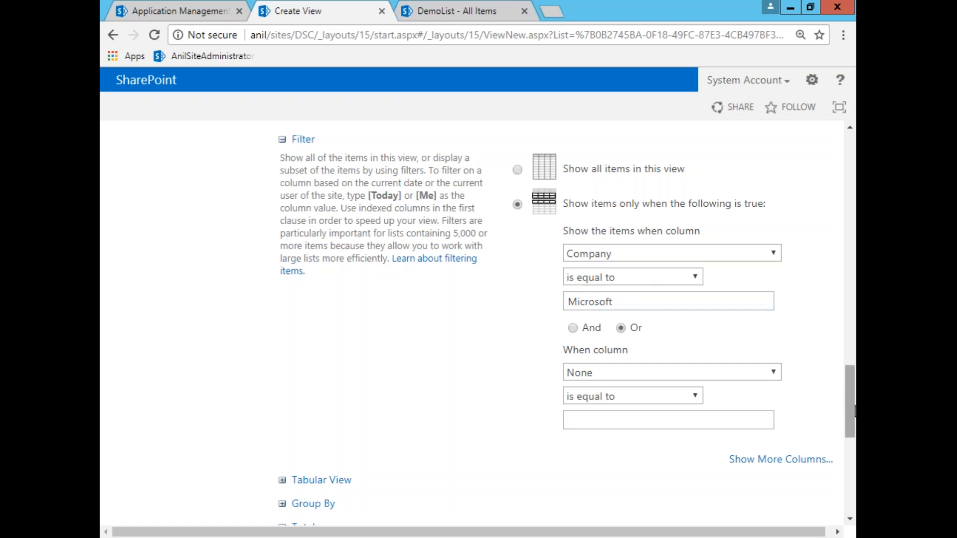
pyautogui.moveTo(854, 416); pyautogui.dragTo(855, 441)
pyautogui.scroll(-2, 854, 441)
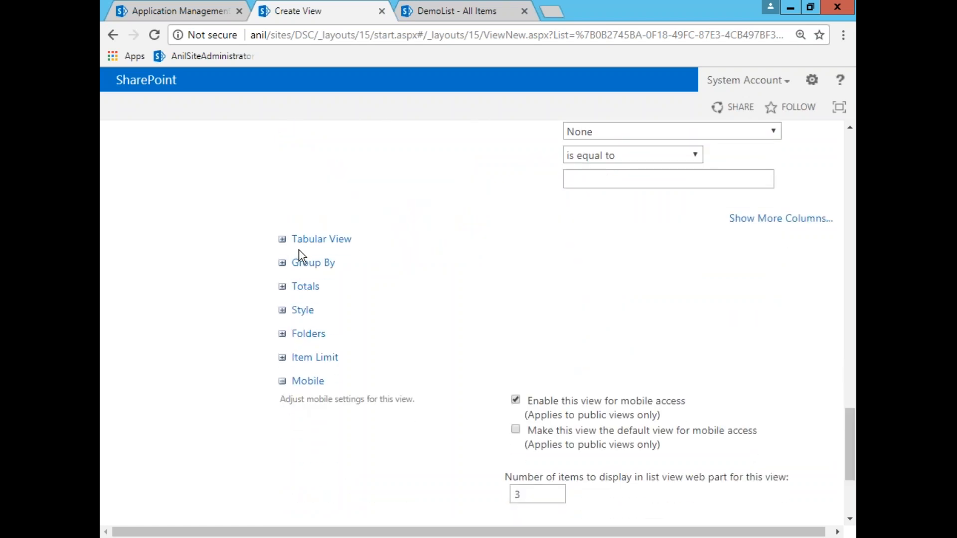
pyautogui.click(283, 240)
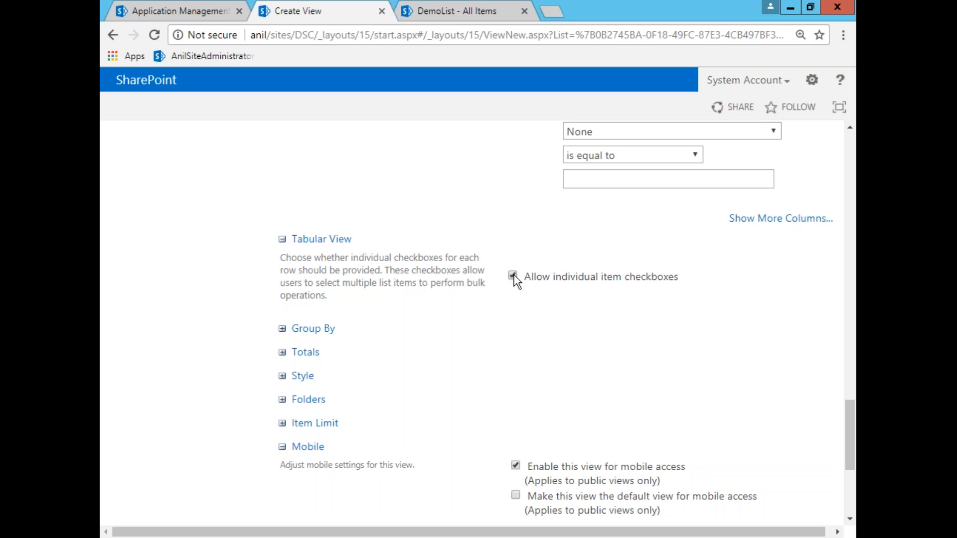
pyautogui.click(282, 329)
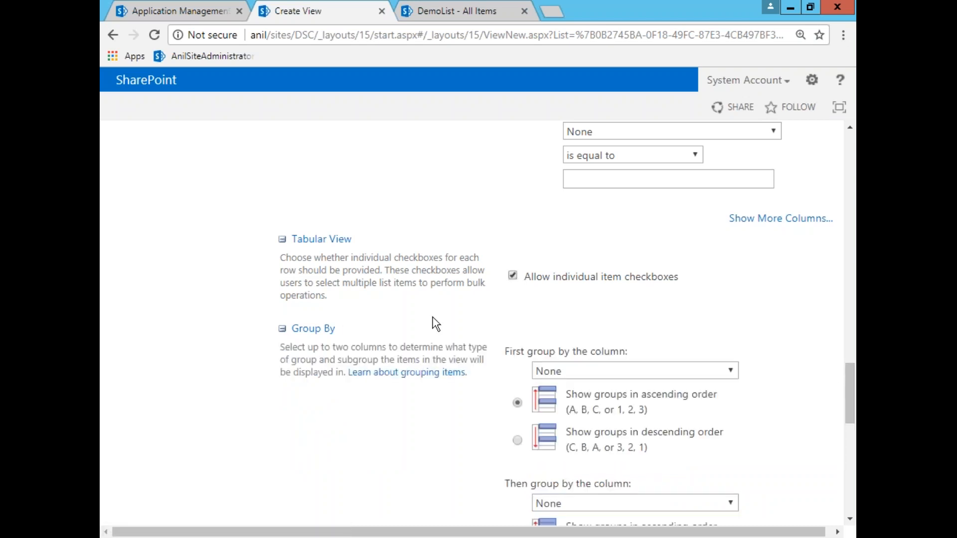
pyautogui.click(282, 329)
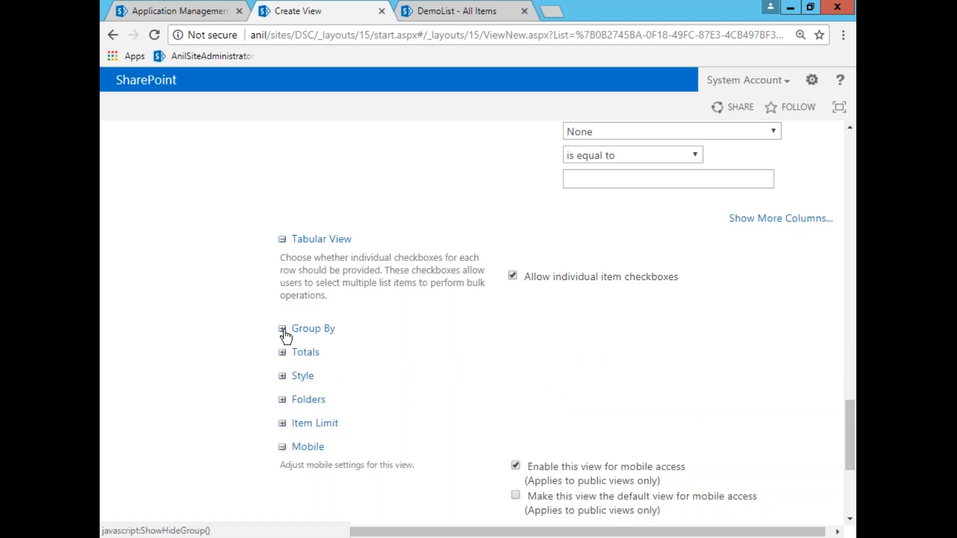
pyautogui.click(282, 329)
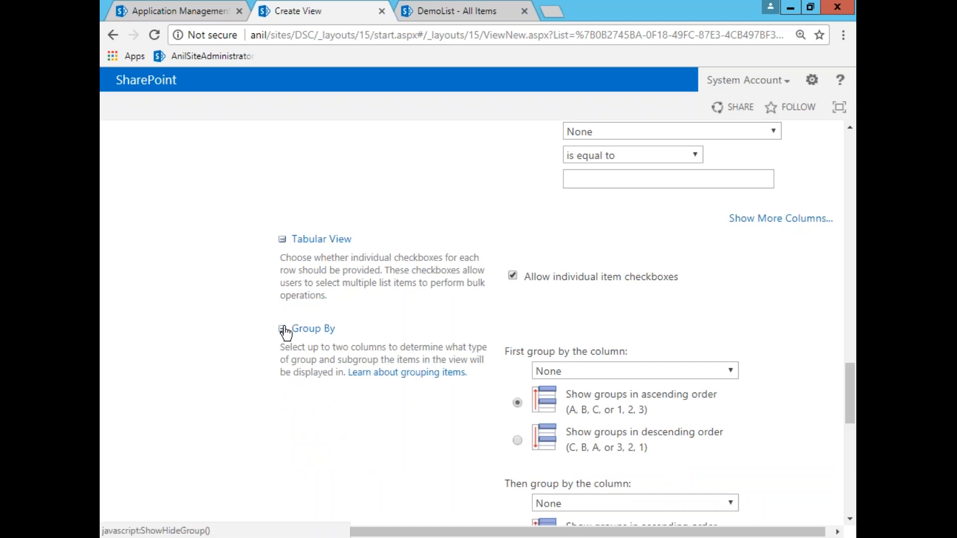
pyautogui.click(592, 371)
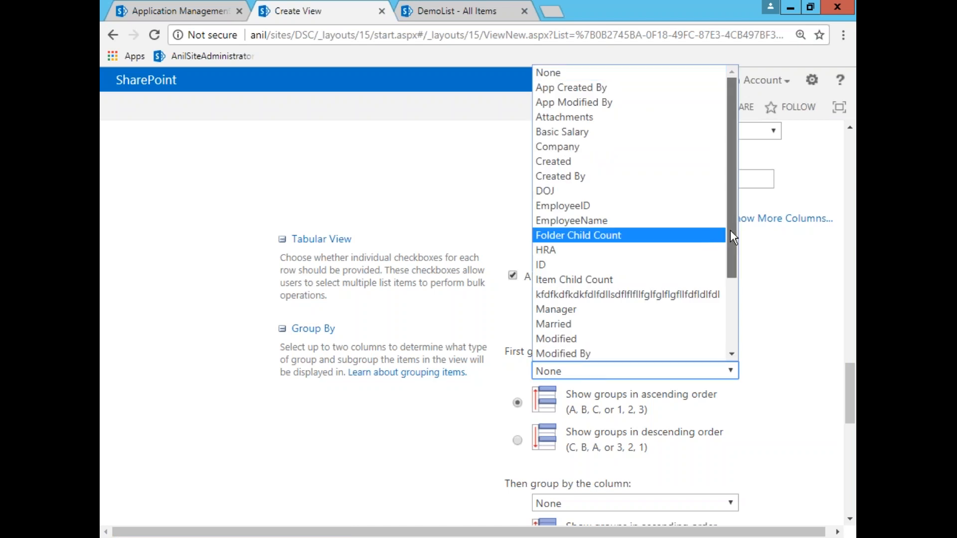
pyautogui.click(589, 148)
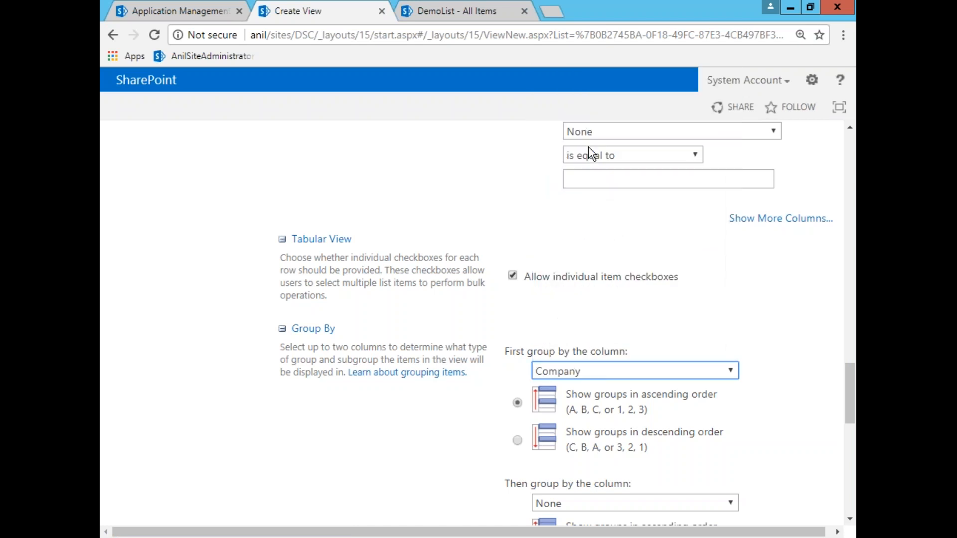
pyautogui.click(810, 392)
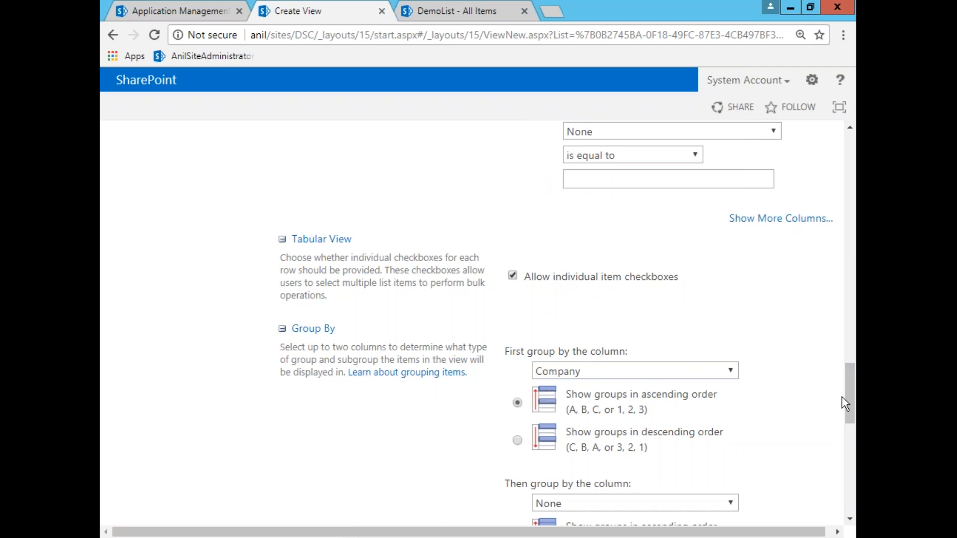
# Step: Expand the view's Totals settings and set the total for the ID column to Count
pyautogui.moveTo(851, 404); pyautogui.dragTo(854, 463)
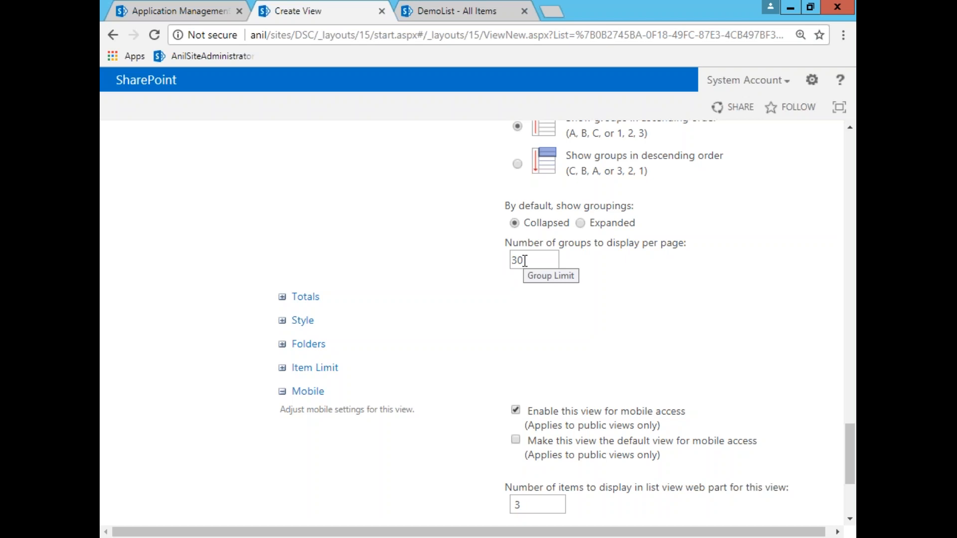
pyautogui.click(283, 298)
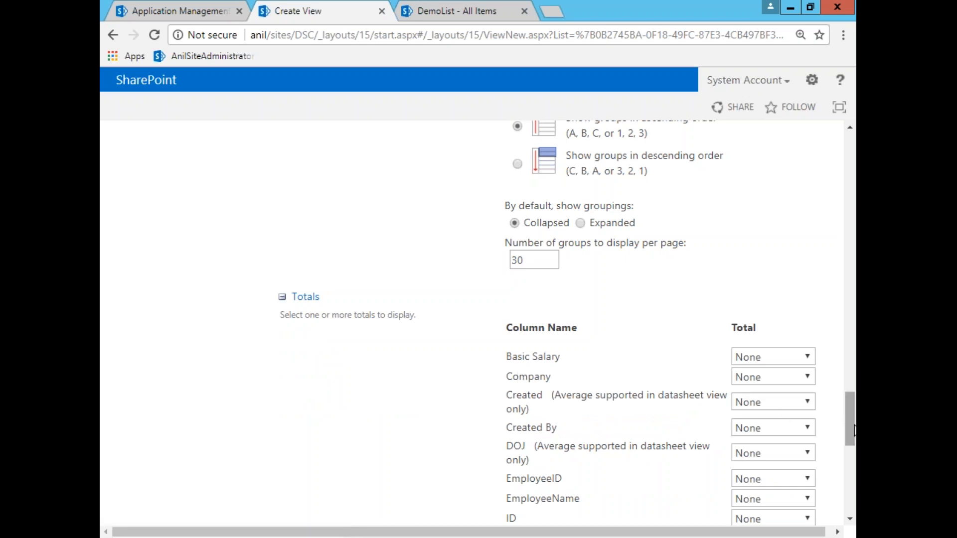
pyautogui.scroll(-3, 853, 431)
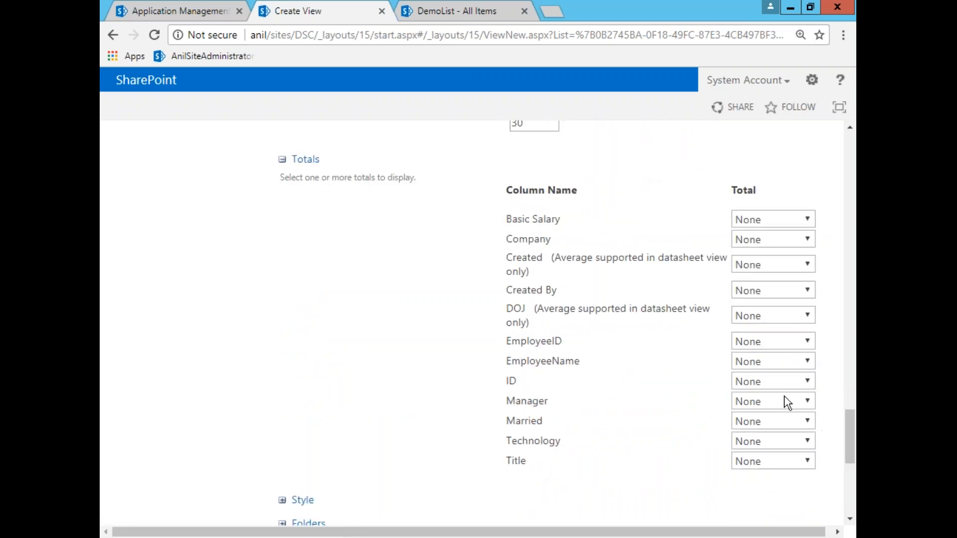
pyautogui.click(749, 385)
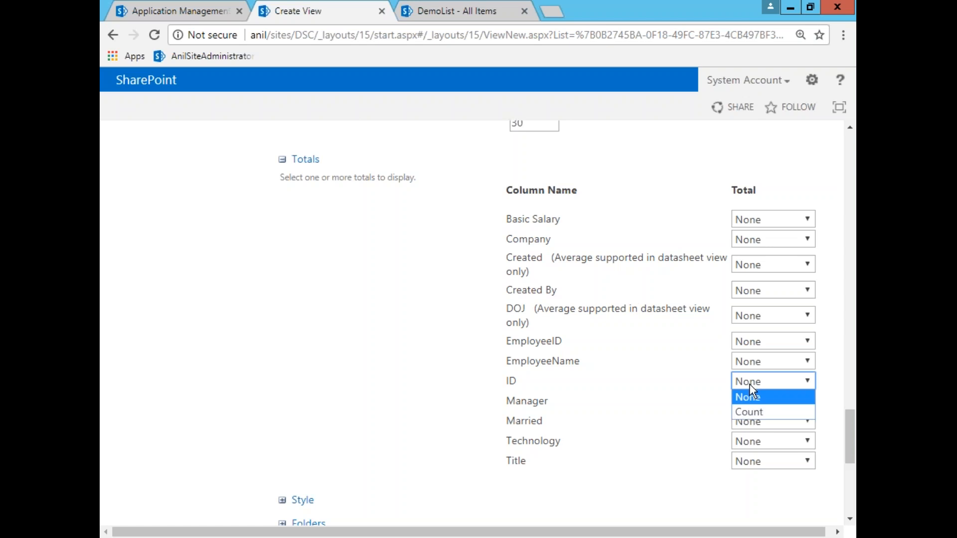
pyautogui.click(749, 410)
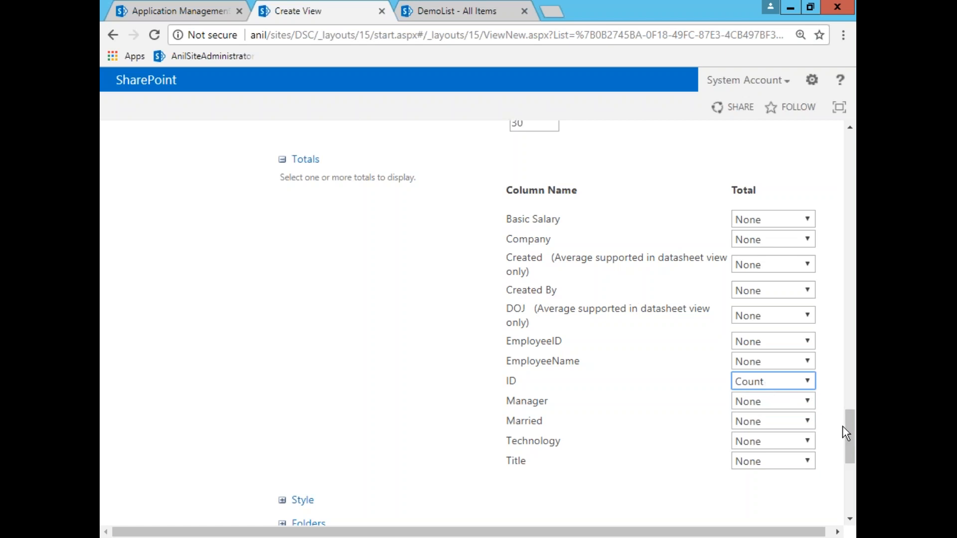
# Step: Review the available view styles, collapse the Style settings and expand the Folders settings
pyautogui.moveTo(850, 433); pyautogui.dragTo(850, 473)
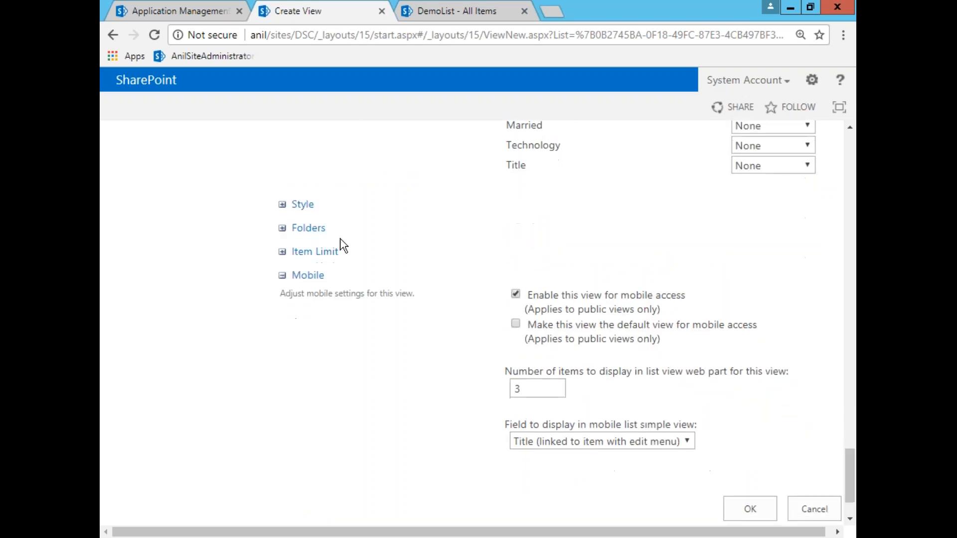
pyautogui.click(281, 204)
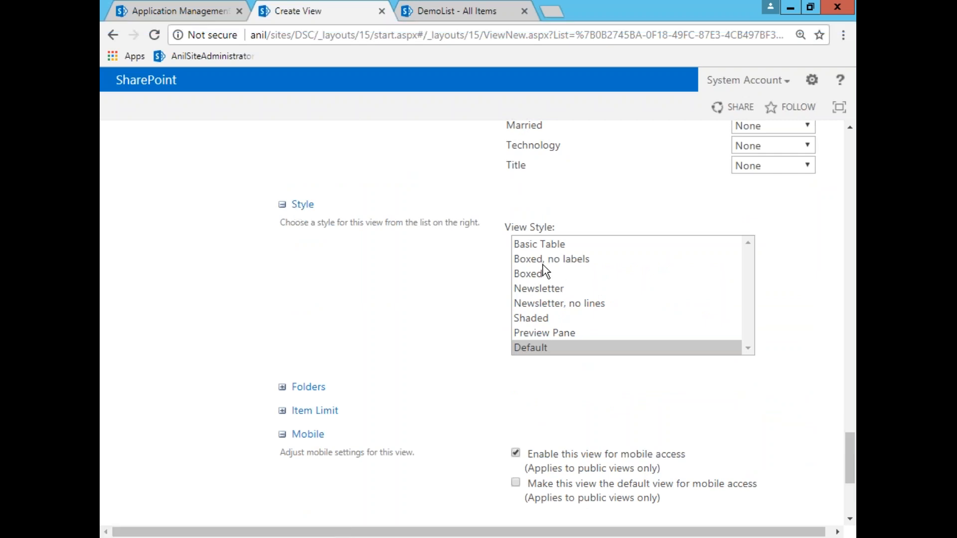
pyautogui.click(282, 205)
pyautogui.click(282, 230)
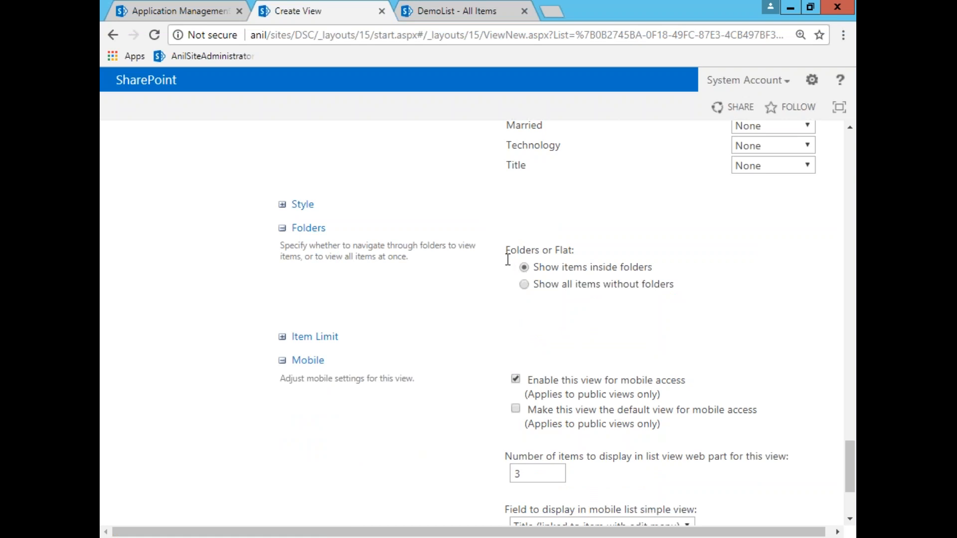
# Step: Examine DemoList's item commands and rows alongside the new view's folder options
pyautogui.click(445, 11)
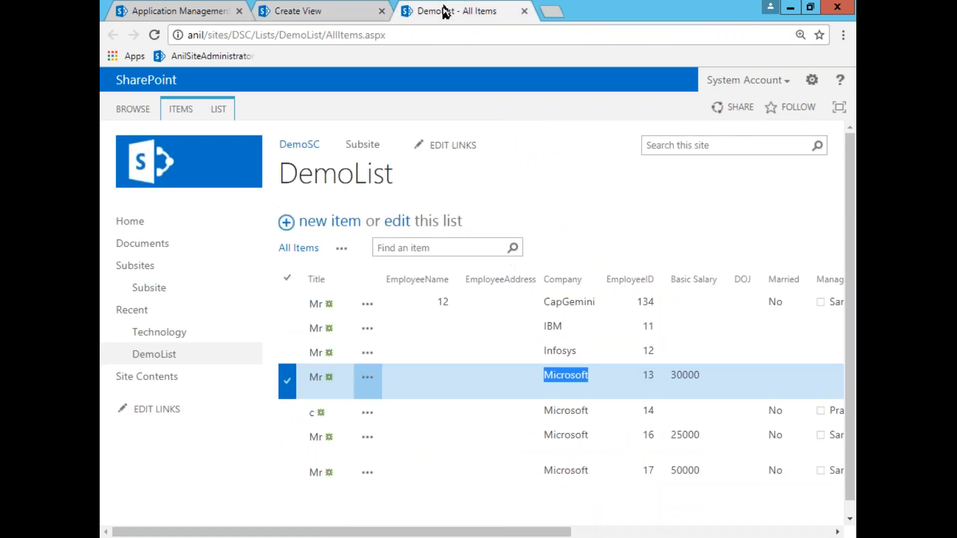
pyautogui.click(193, 117)
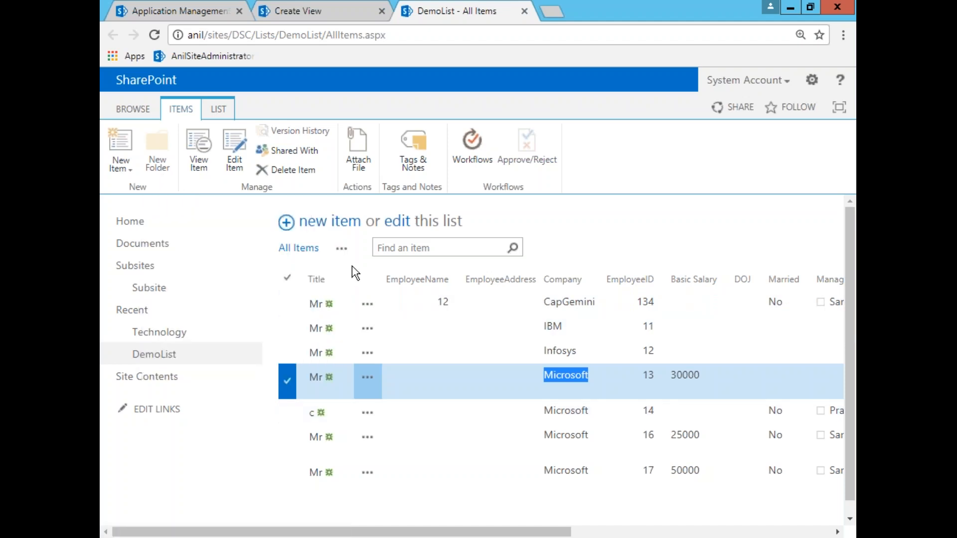
pyautogui.click(295, 11)
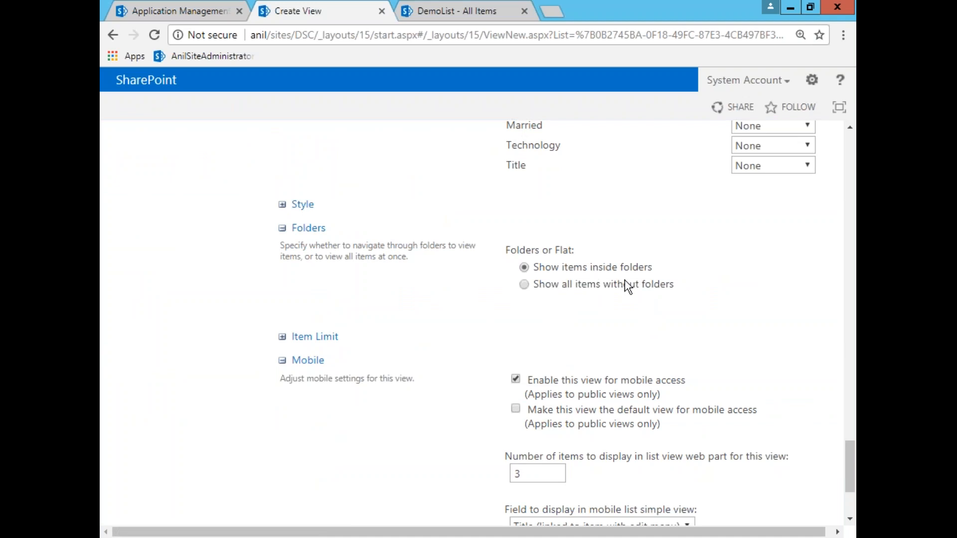
pyautogui.click(469, 10)
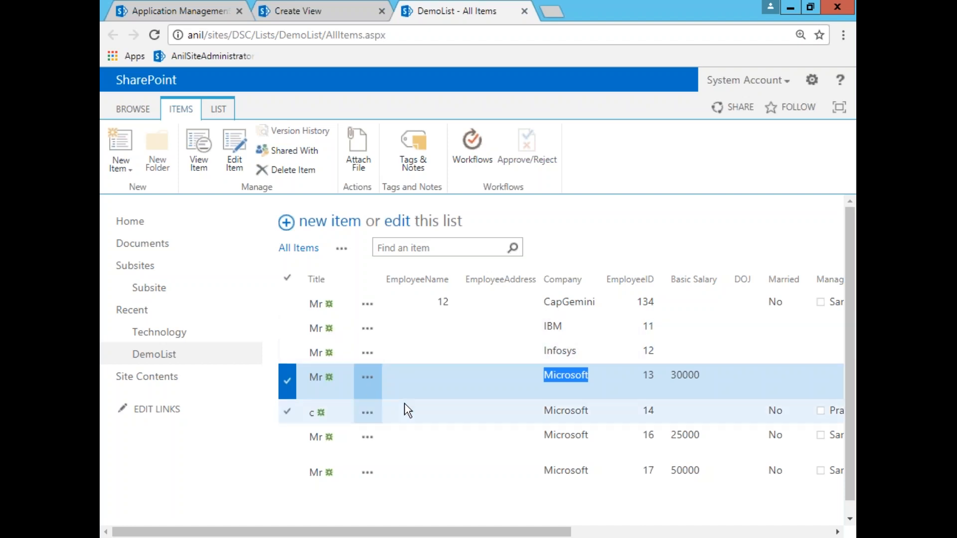
pyautogui.click(335, 11)
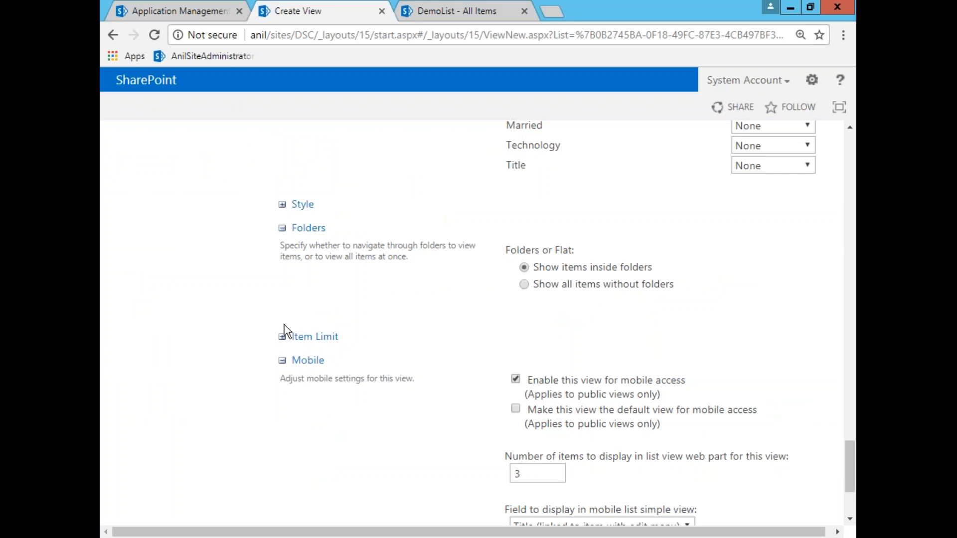
# Step: Expand the view's Item Limit settings and select the number of items to display
pyautogui.click(283, 337)
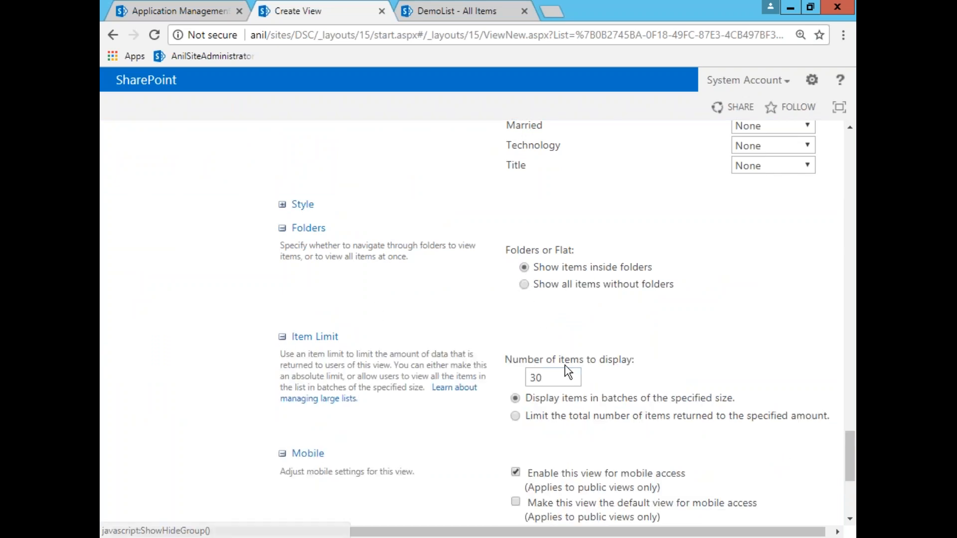
pyautogui.doubleClick(551, 378)
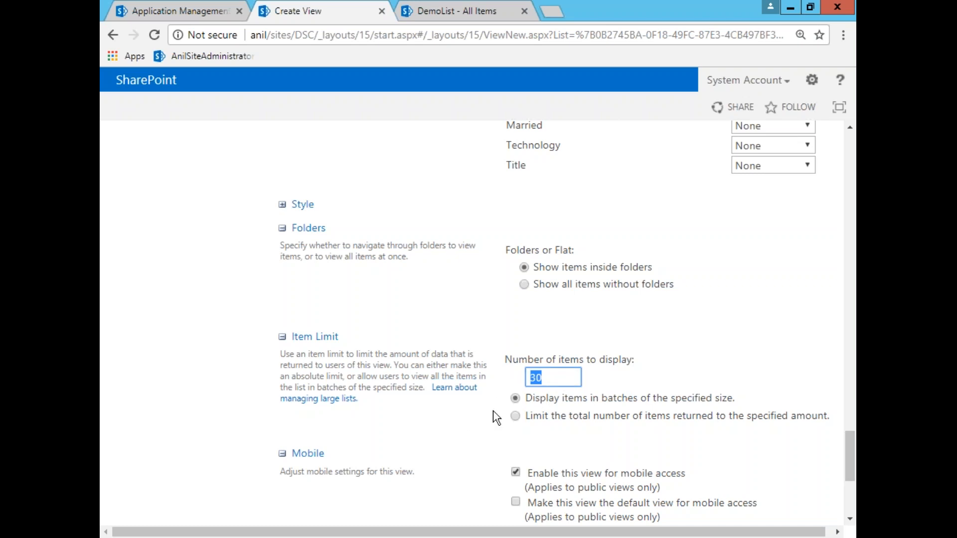
# Step: Review the new view's mobile, name, audience, column, sort, filter and totals settings before saving it
pyautogui.moveTo(853, 451); pyautogui.dragTo(853, 478)
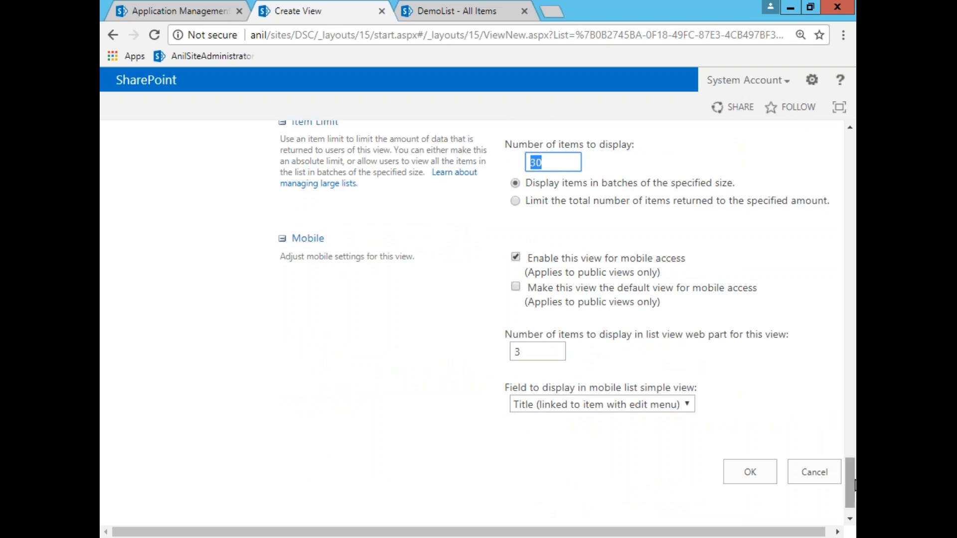
pyautogui.moveTo(853, 485); pyautogui.dragTo(847, 145)
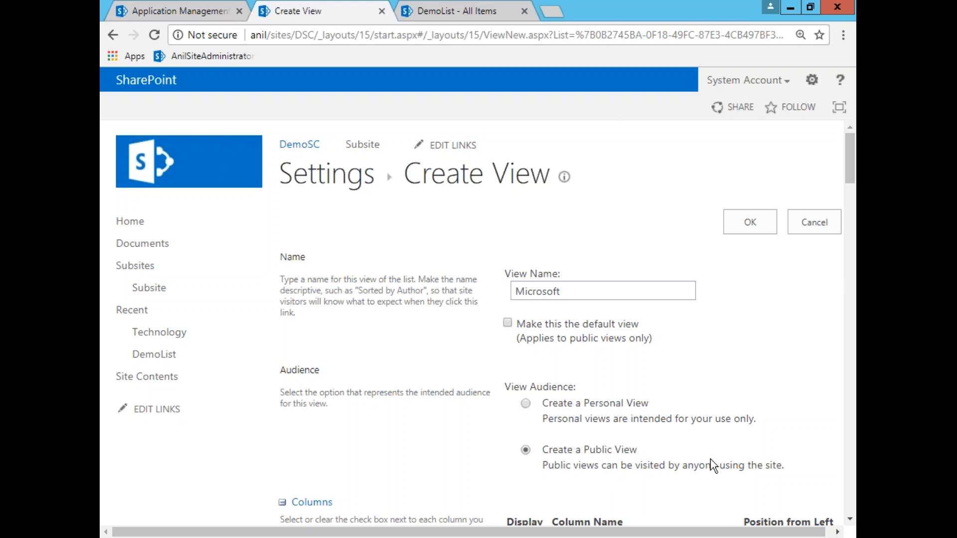
pyautogui.scroll(-10, 850, 520)
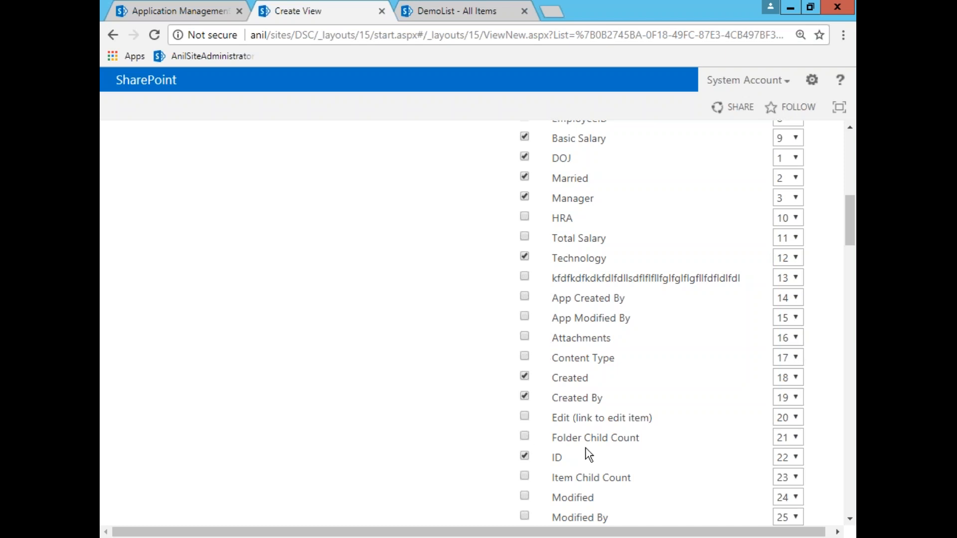
pyautogui.click(850, 518)
pyautogui.scroll(-7, 849, 518)
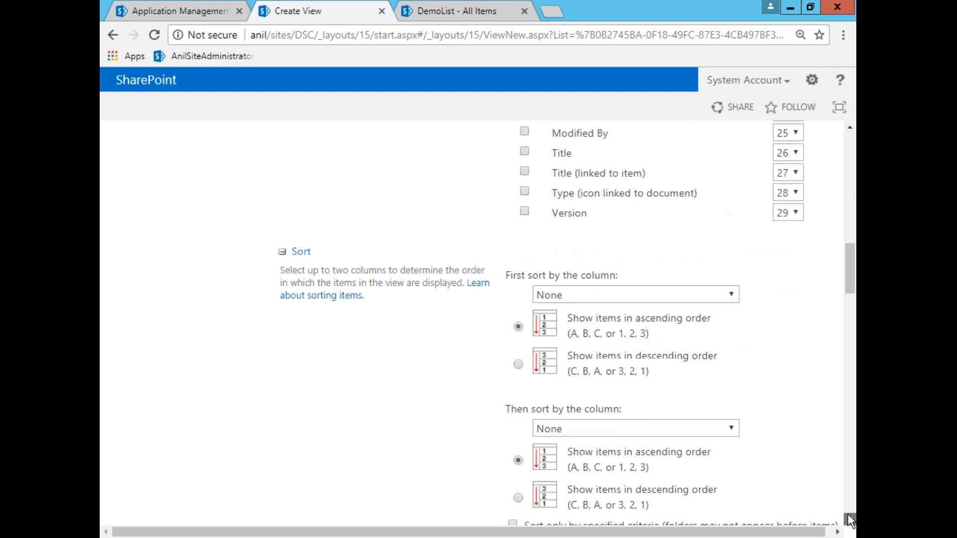
pyautogui.scroll(-6, 850, 527)
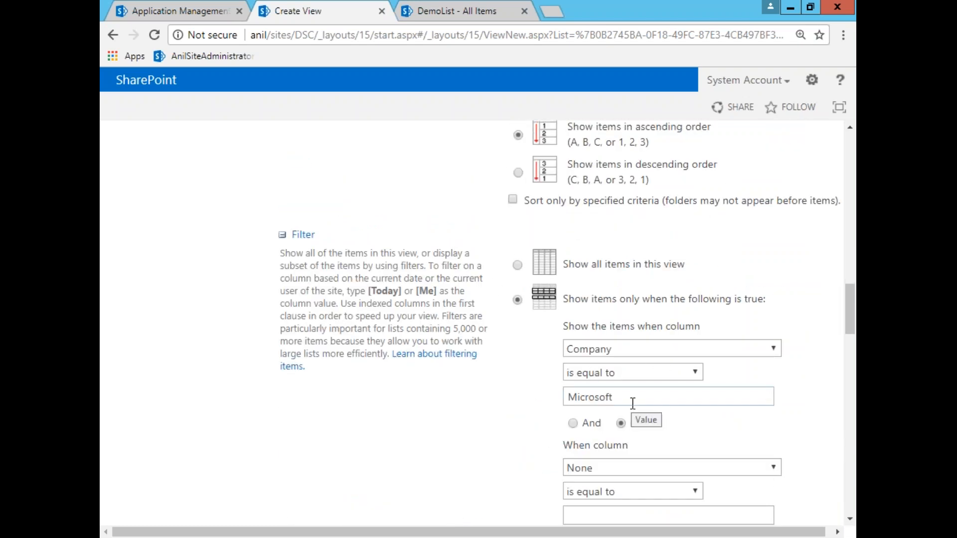
pyautogui.click(849, 518)
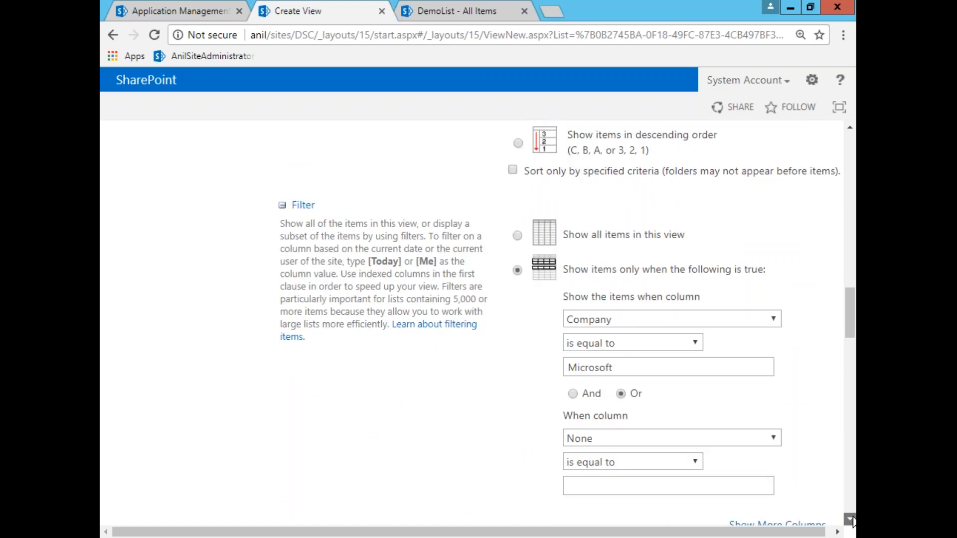
pyautogui.scroll(-12, 849, 519)
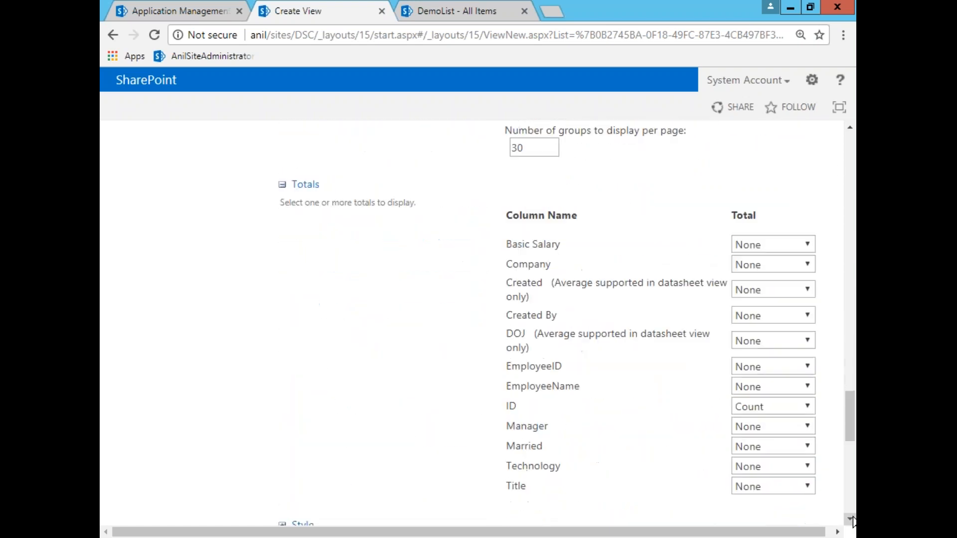
pyautogui.scroll(-4, 852, 520)
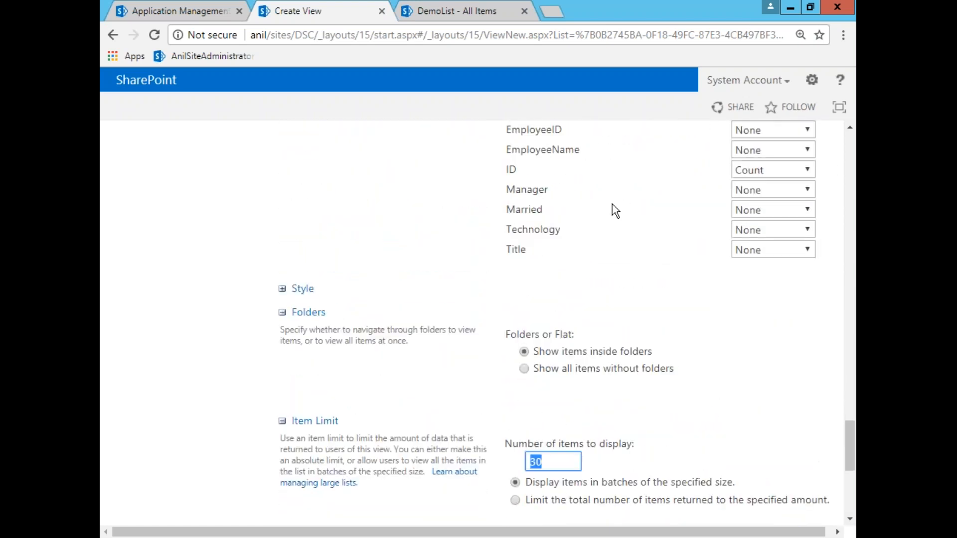
# Step: Collapse the Folders and Item Limit settings and save the new Microsoft view
pyautogui.click(283, 312)
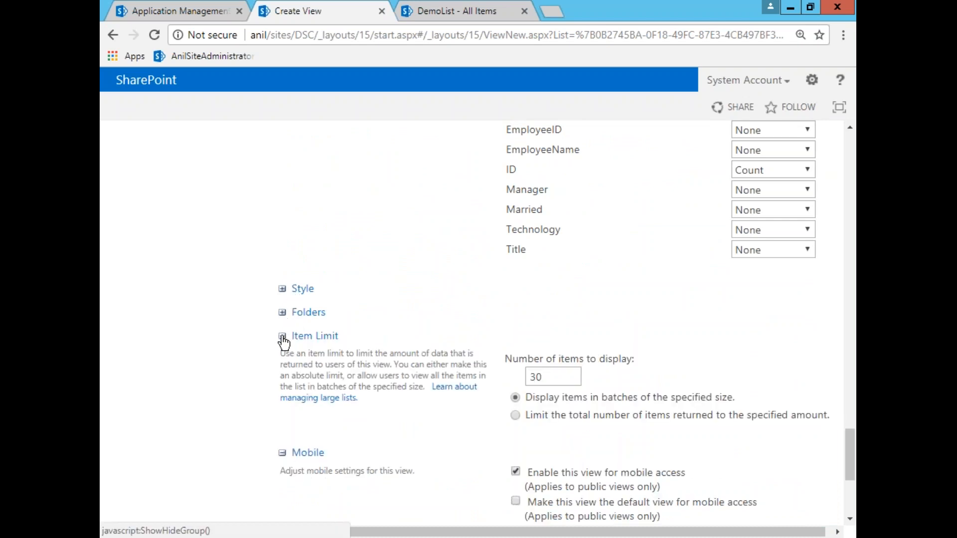
pyautogui.click(282, 338)
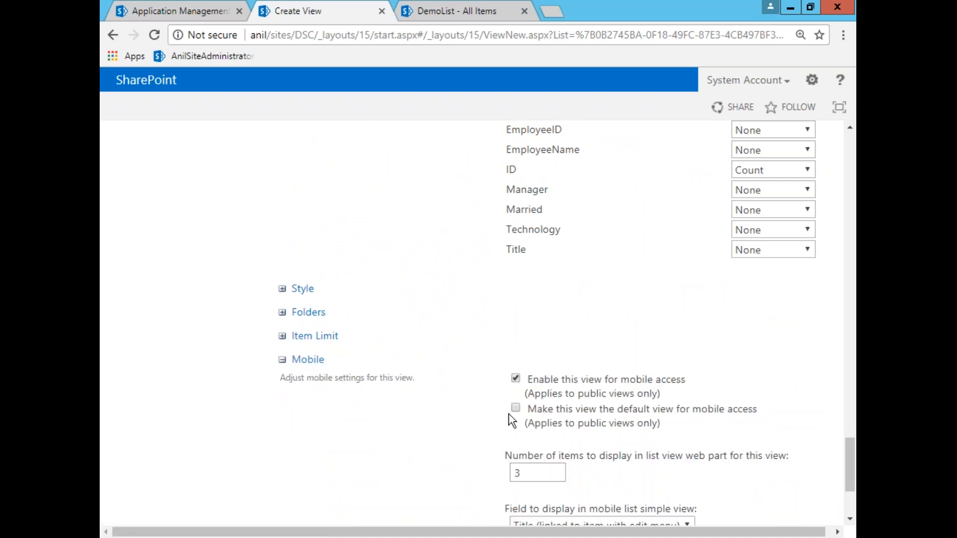
pyautogui.moveTo(854, 454); pyautogui.dragTo(855, 476)
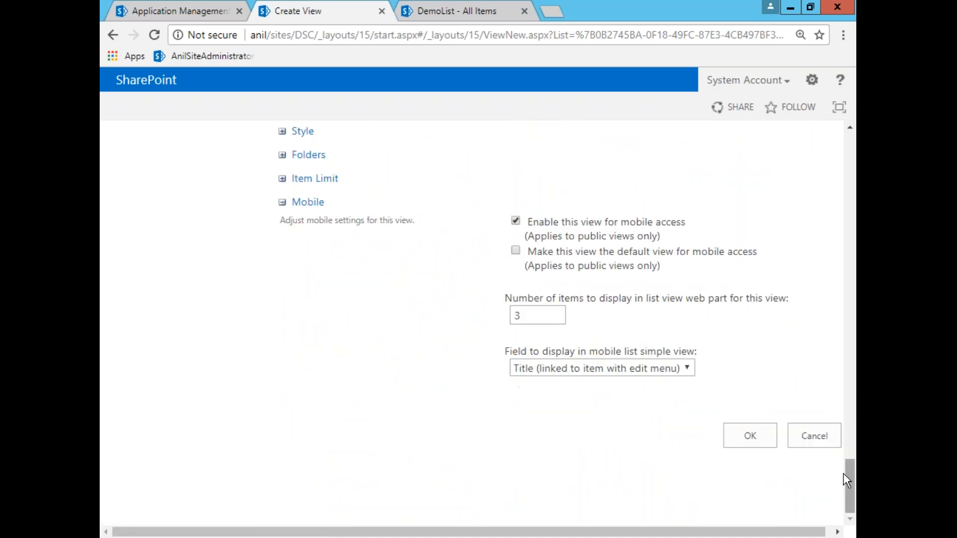
pyautogui.click(758, 438)
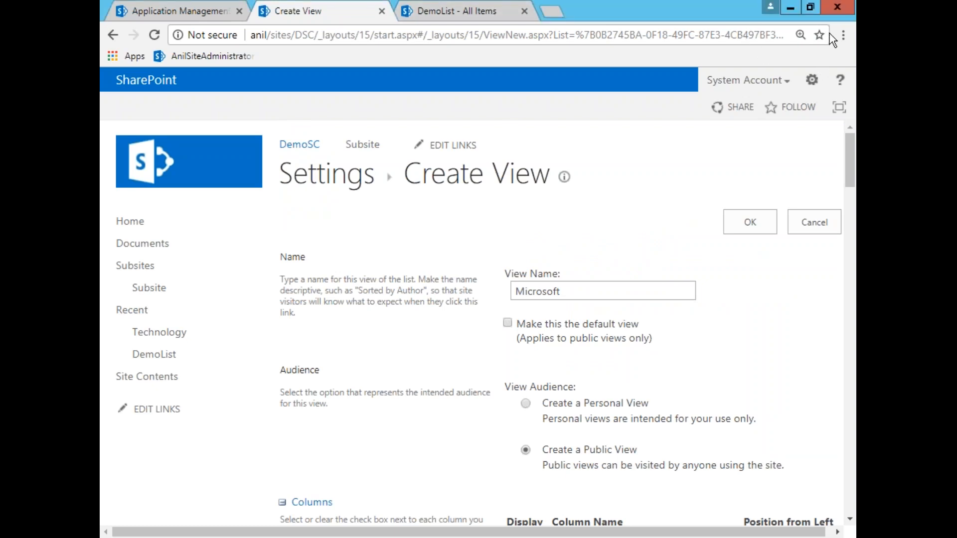
# Step: Reload DemoList's All Items page and change the list's current view to the public Microsoft view
pyautogui.click(454, 10)
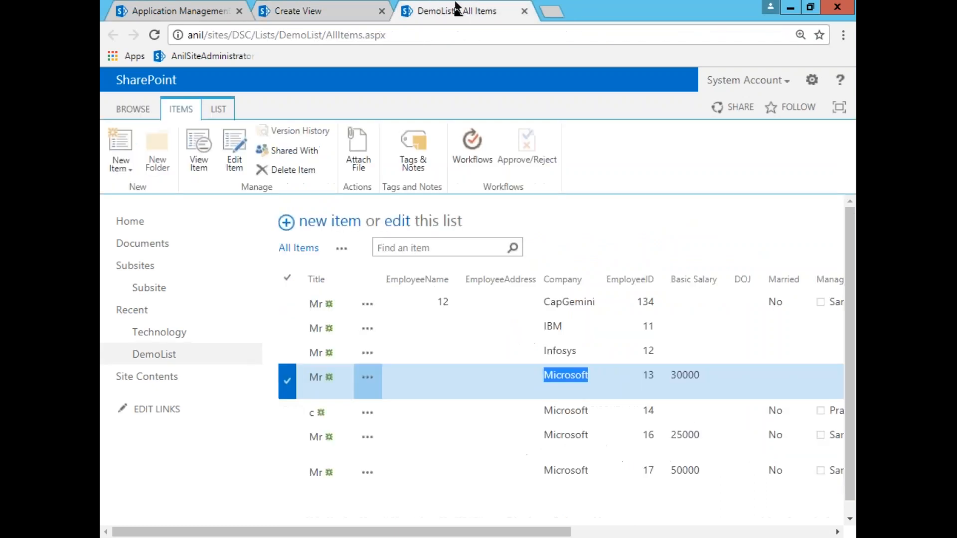
pyautogui.click(154, 35)
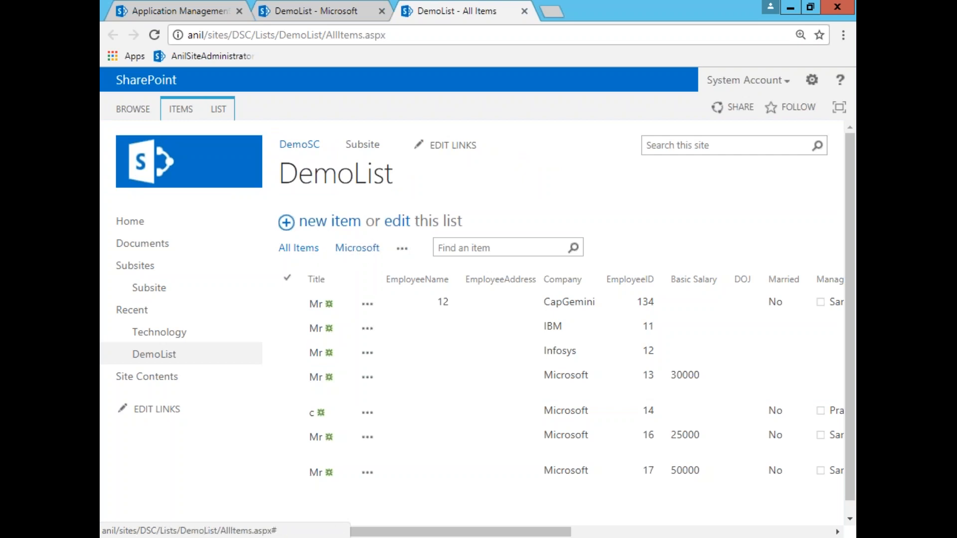
pyautogui.click(229, 115)
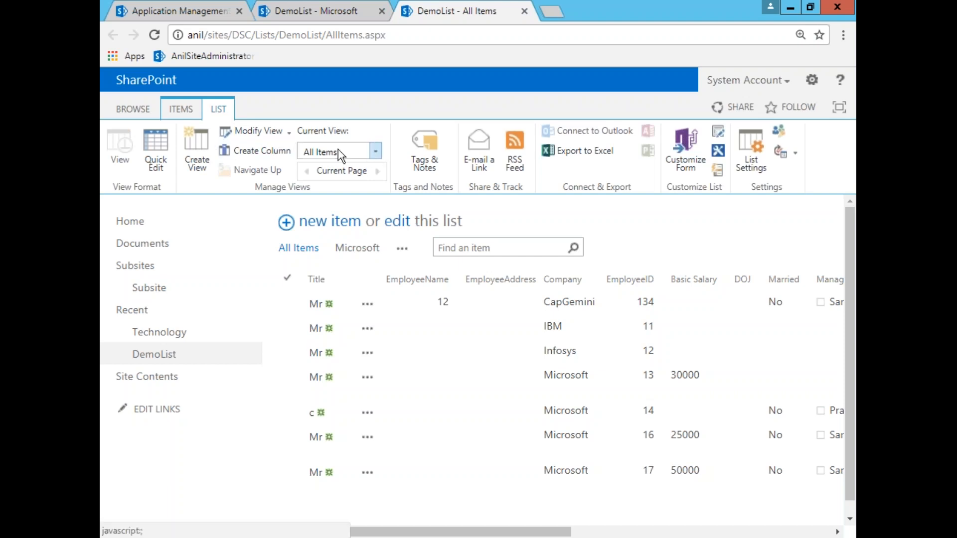
pyautogui.click(375, 151)
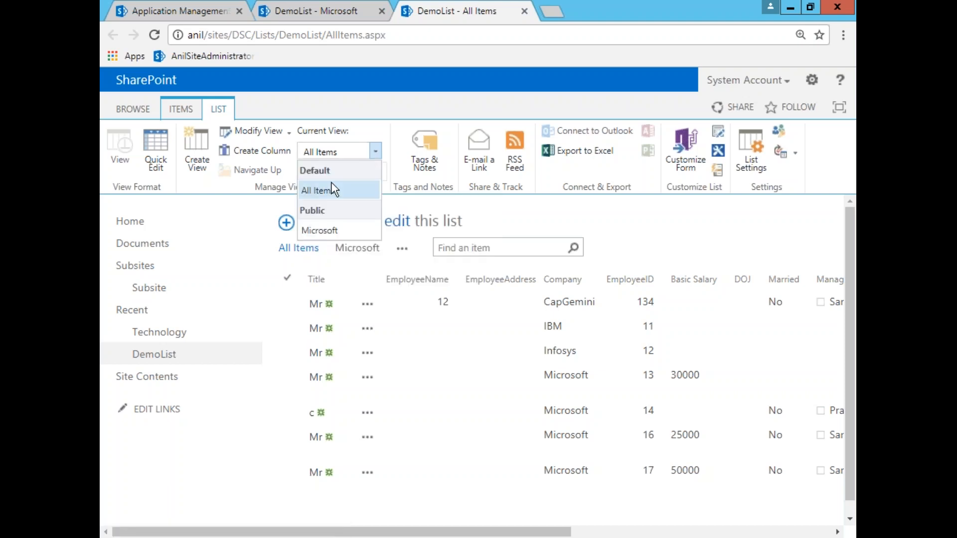
pyautogui.click(319, 230)
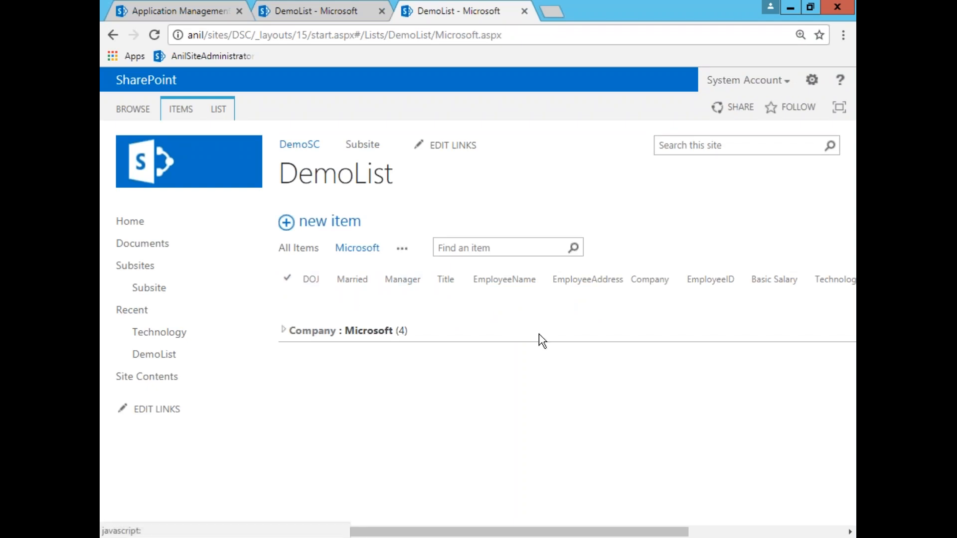
# Step: Check the total for the ID column at the far end of the Microsoft view
pyautogui.moveTo(480, 532); pyautogui.dragTo(683, 532)
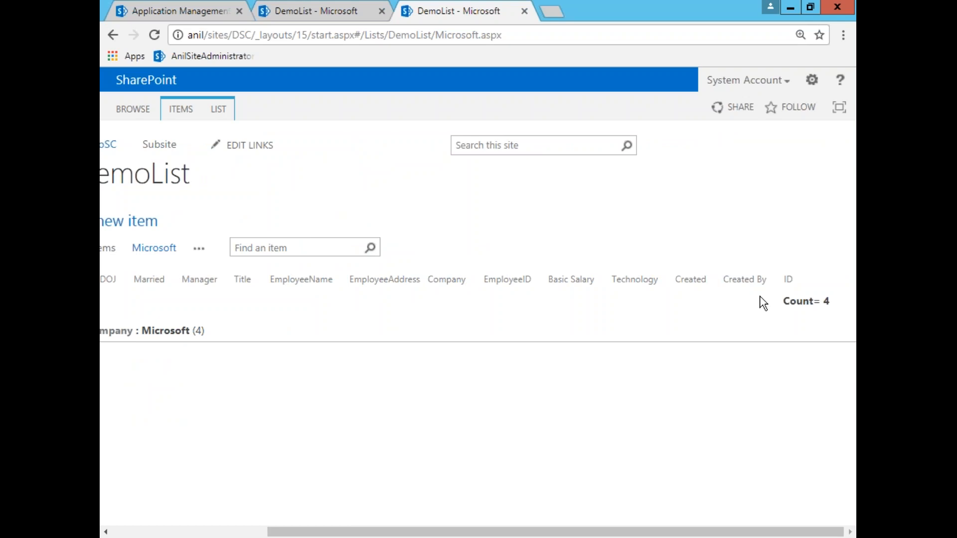
pyautogui.moveTo(815, 301); pyautogui.dragTo(853, 312)
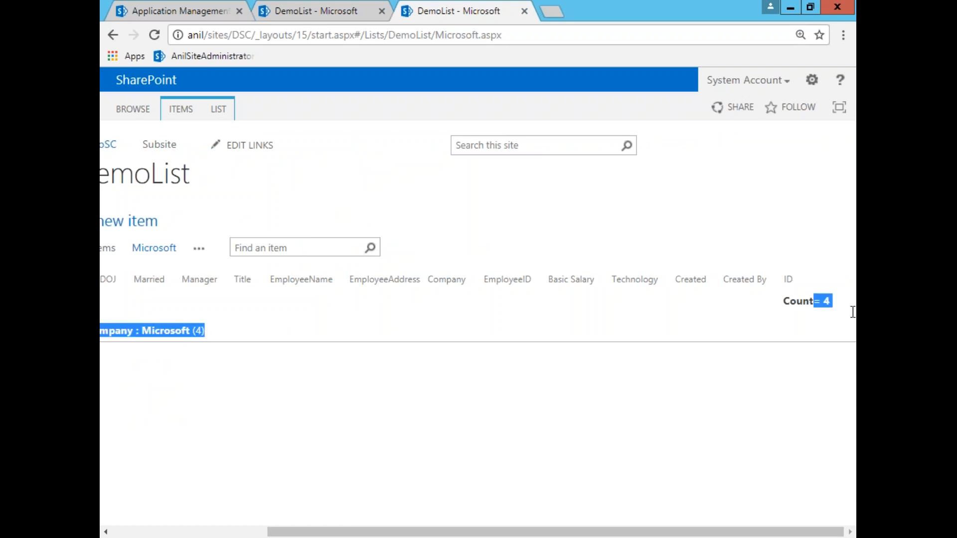
pyautogui.click(355, 392)
pyautogui.moveTo(319, 532); pyautogui.dragTo(321, 416)
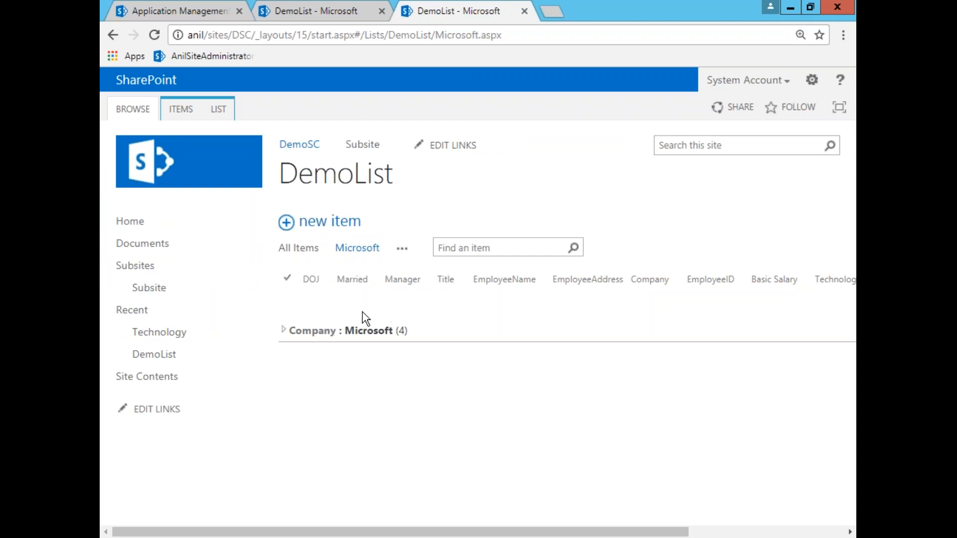
# Step: Expand the Company : Microsoft group and close the Application Management page
pyautogui.click(282, 331)
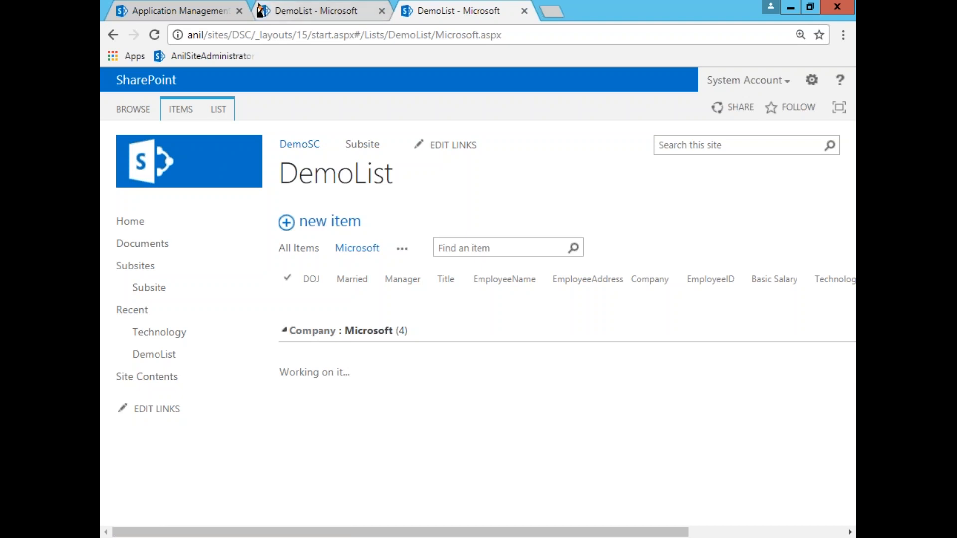
pyautogui.click(239, 15)
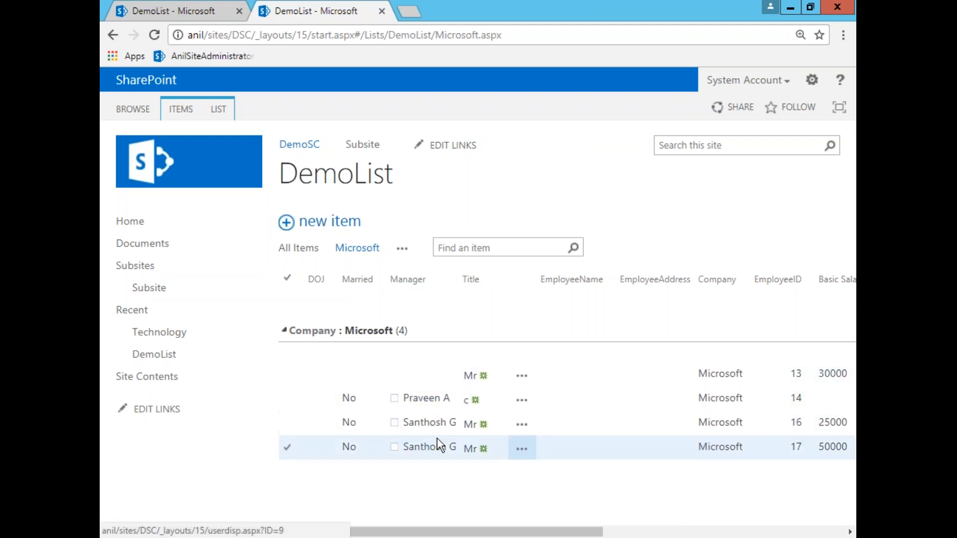
# Step: Switch DemoList back to the All Items view and open the DemoList link in a new browser tab
pyautogui.click(312, 252)
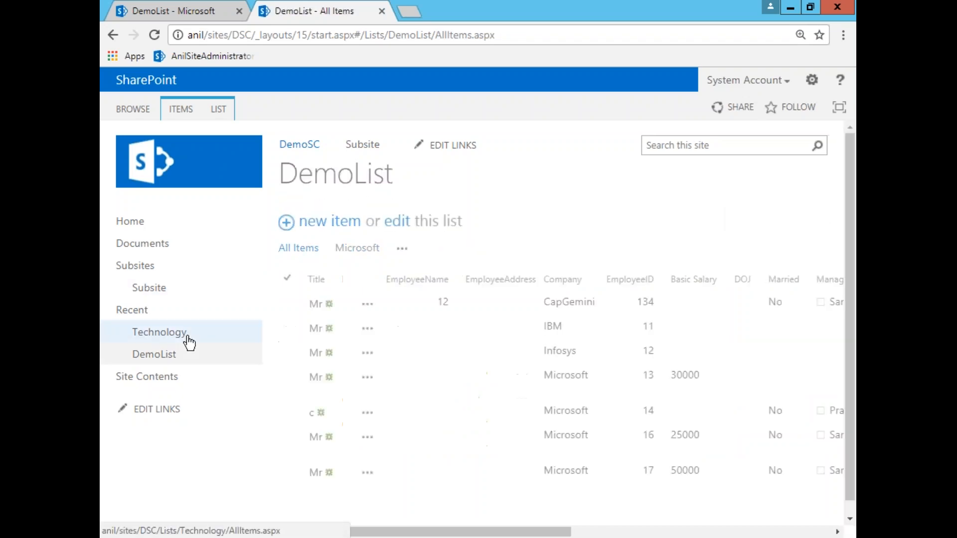
pyautogui.rightClick(166, 353)
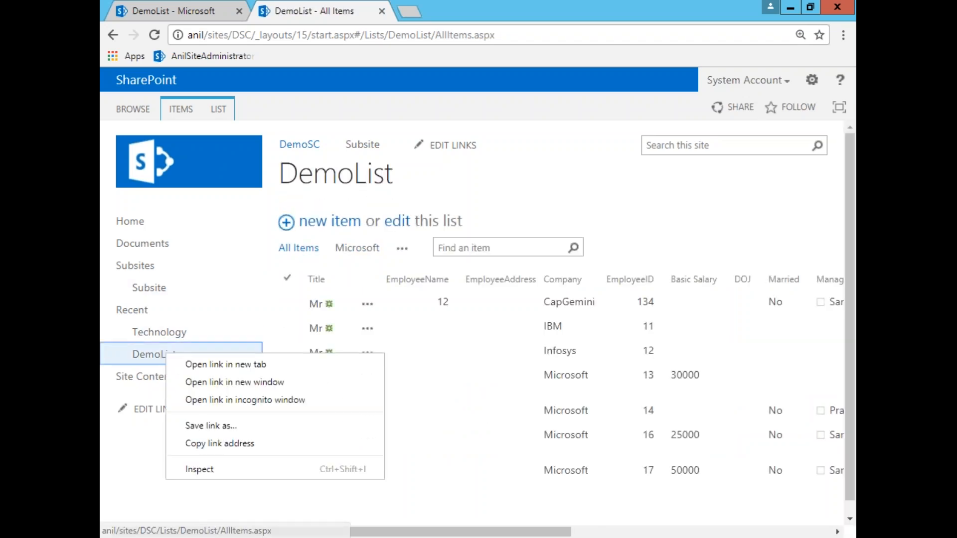
pyautogui.click(205, 364)
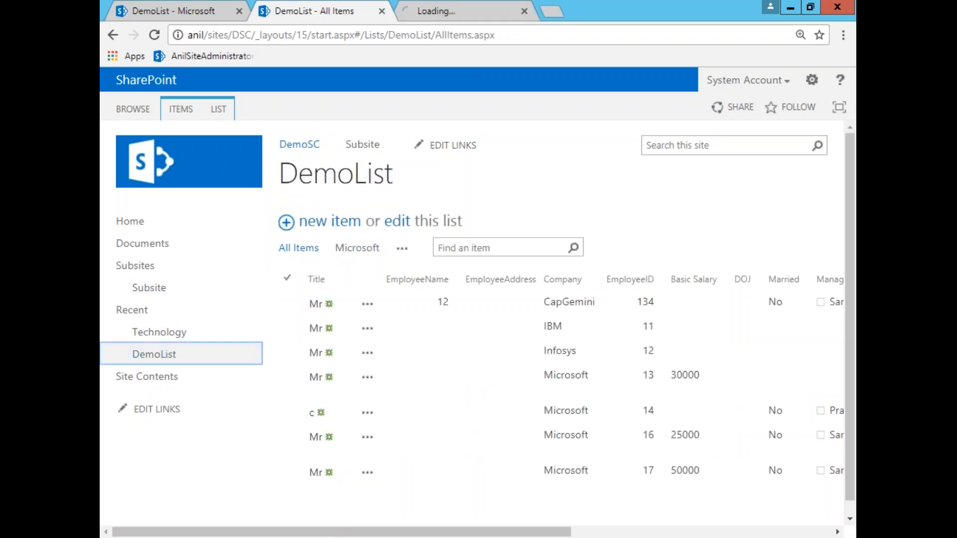
pyautogui.click(480, 10)
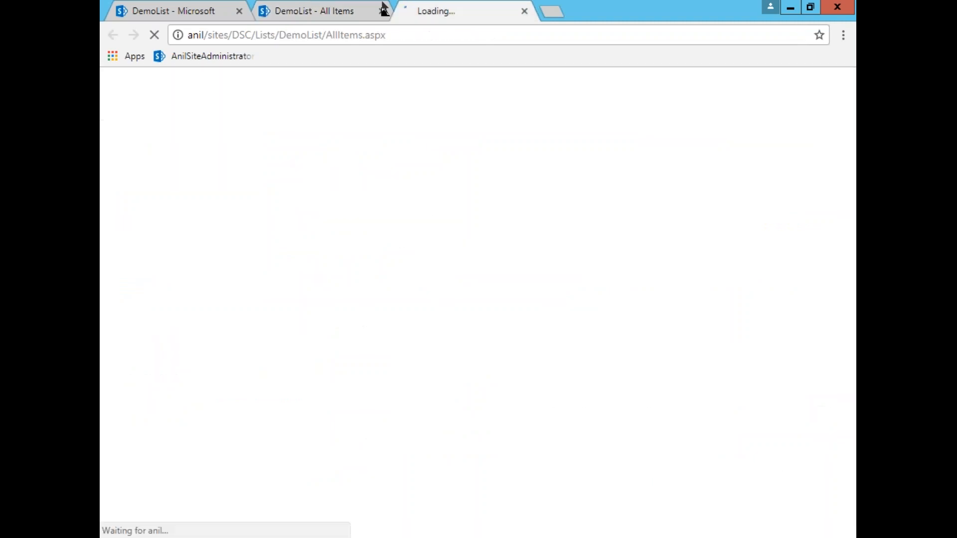
pyautogui.click(296, 13)
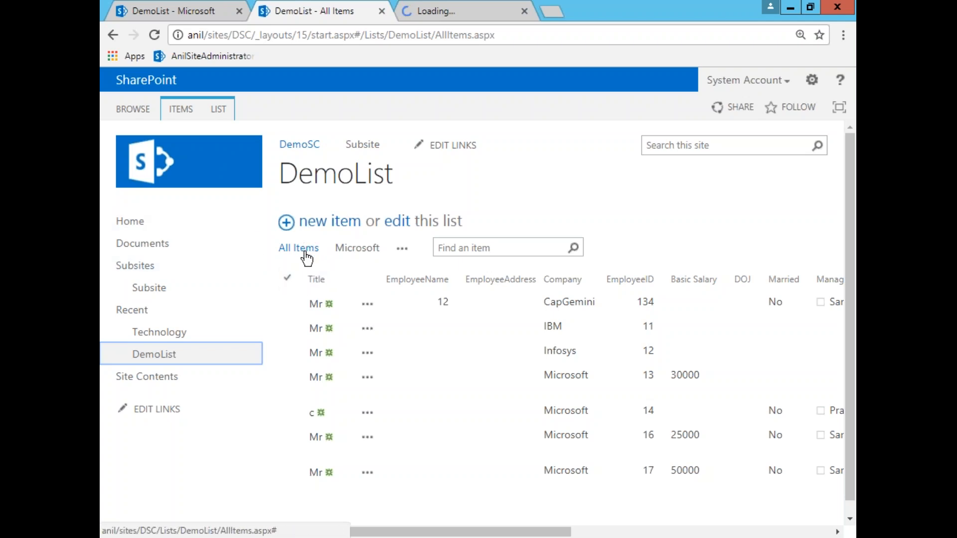
# Step: Highlight the AllItems page name in the address of the newly opened DemoList page
pyautogui.click(453, 11)
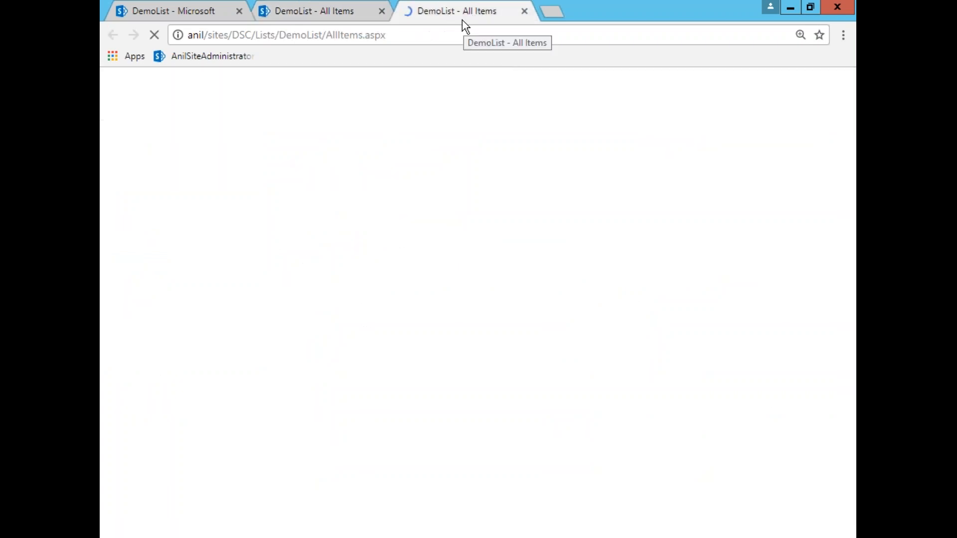
pyautogui.click(334, 31)
pyautogui.doubleClick(335, 34)
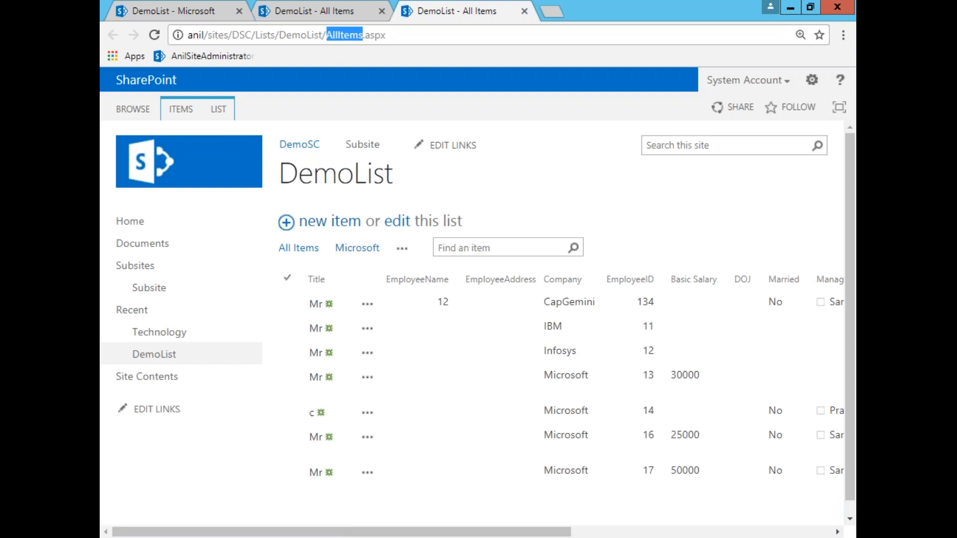
# Step: Switch the newly opened DemoList page to the Microsoft view and close the two other DemoList pages
pyautogui.click(357, 247)
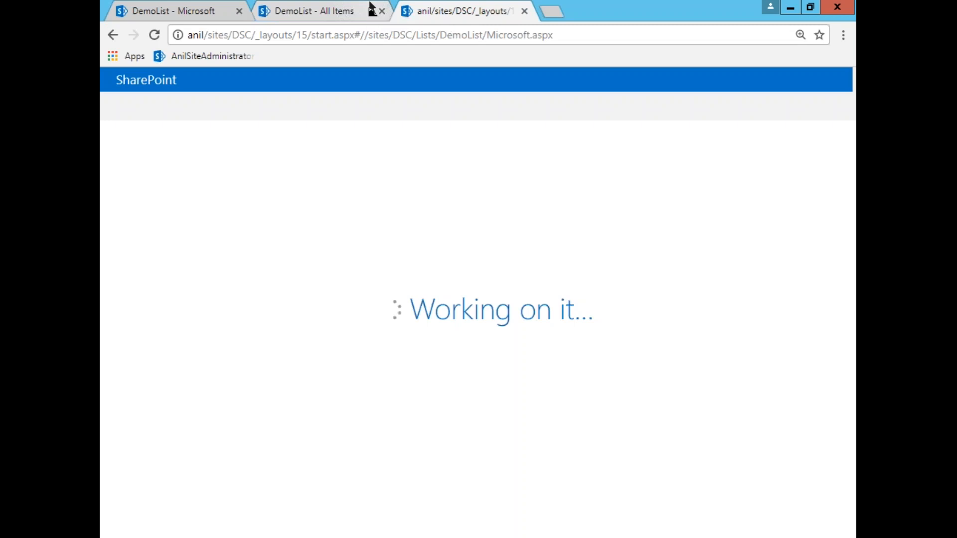
pyautogui.click(239, 11)
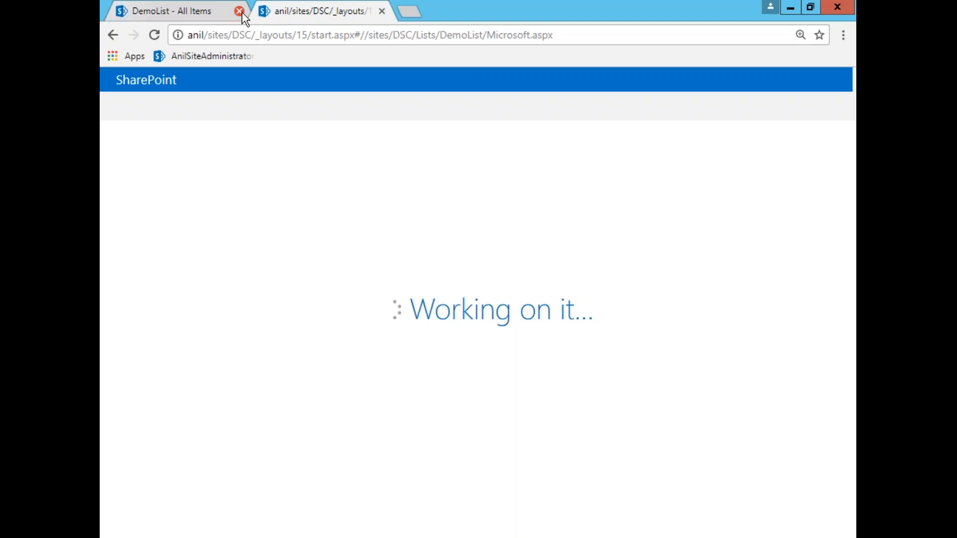
pyautogui.click(239, 11)
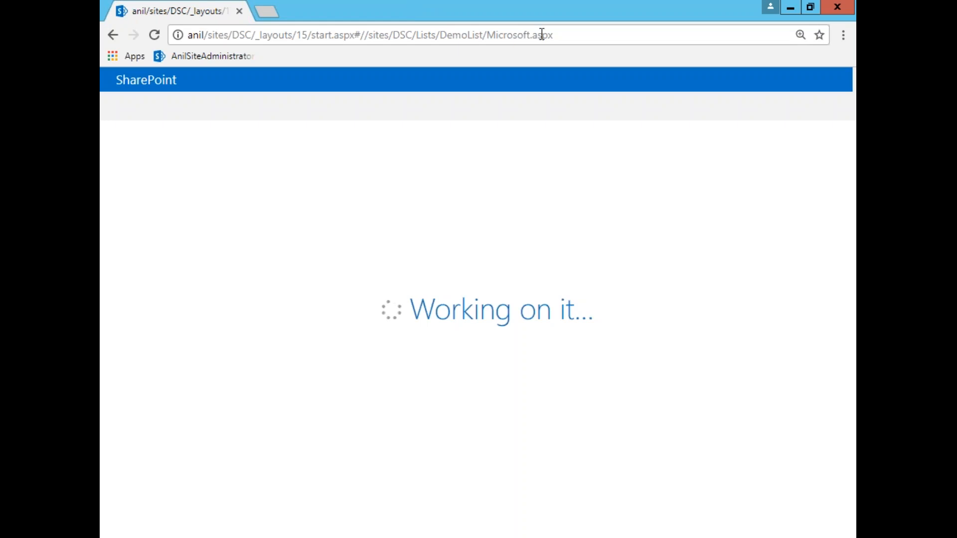
# Step: Highlight the Microsoft page name in the address of the list view
pyautogui.doubleClick(508, 35)
pyautogui.moveTo(553, 35); pyautogui.dragTo(491, 38)
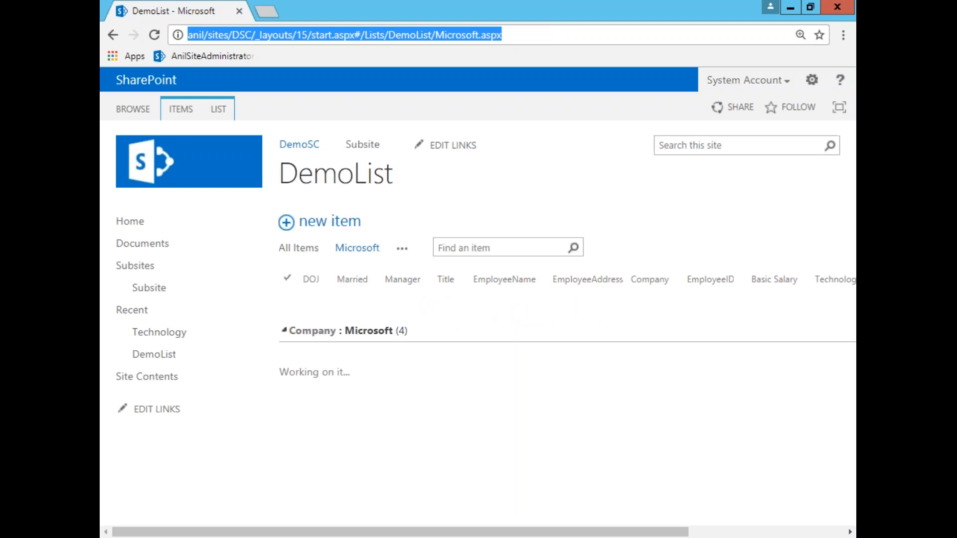
pyautogui.click(466, 34)
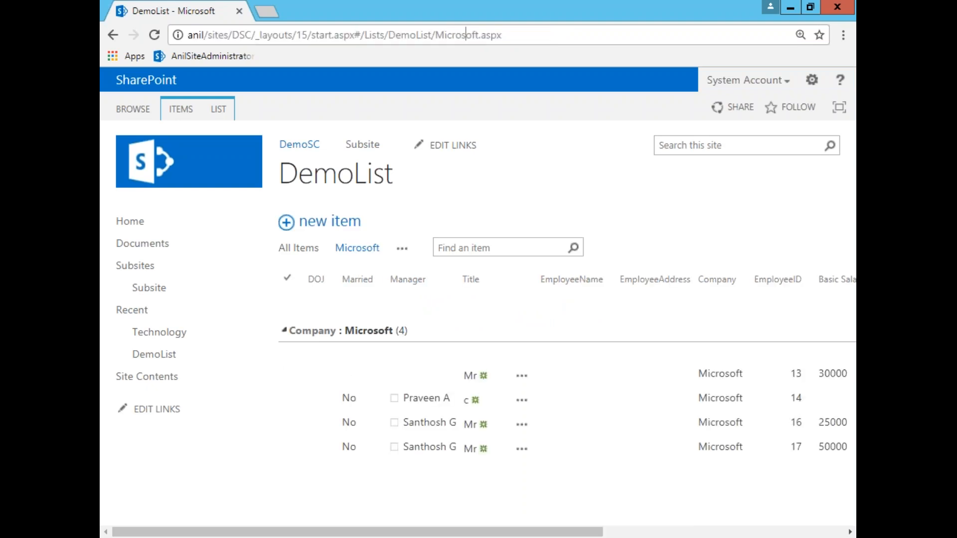
pyautogui.doubleClick(465, 34)
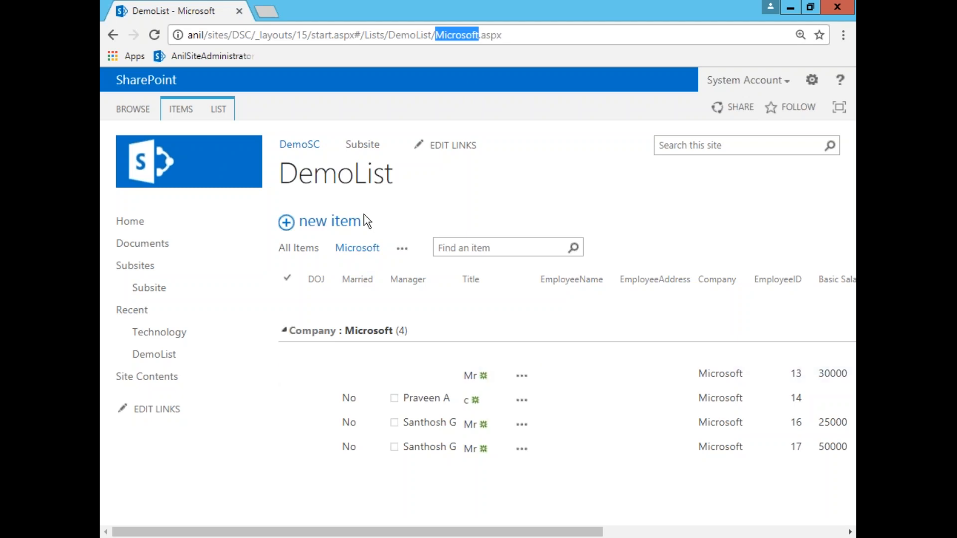
# Step: Edit the Microsoft view from DemoList's list settings, make it the default view and save it
pyautogui.click(226, 112)
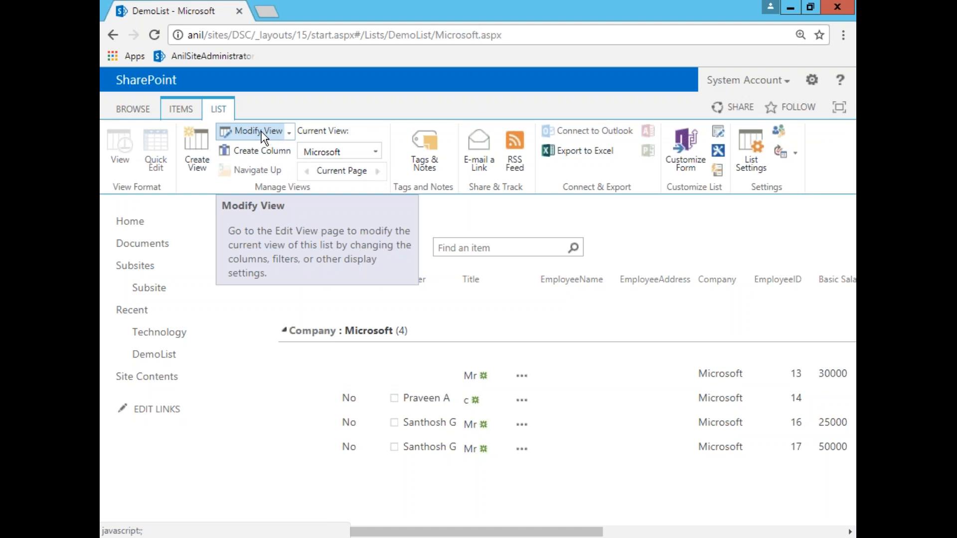
pyautogui.click(743, 168)
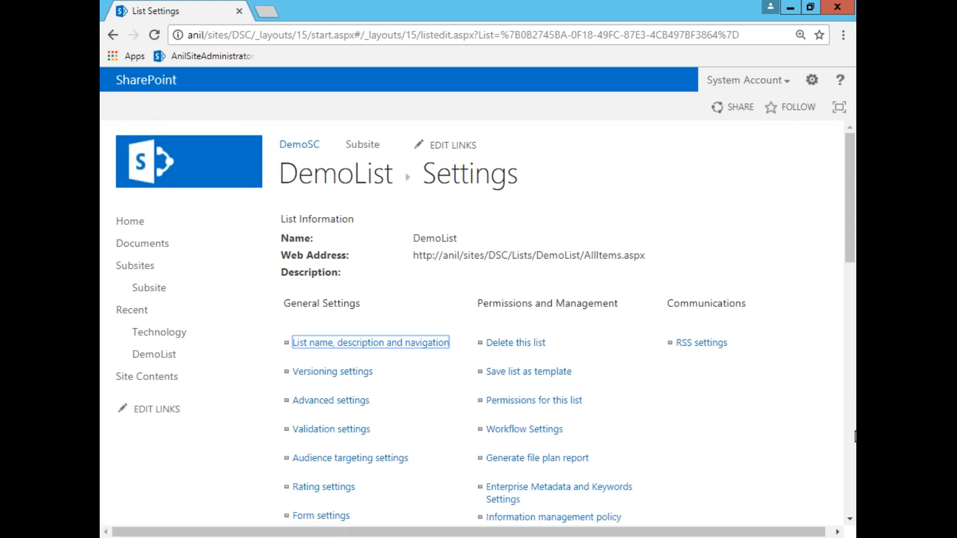
pyautogui.scroll(-7, 855, 436)
pyautogui.scroll(-6, 854, 436)
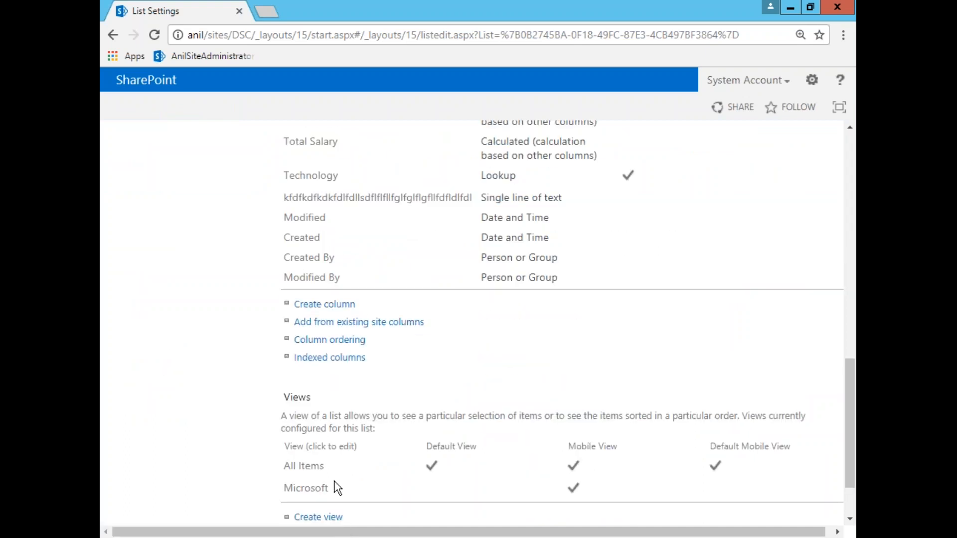
pyautogui.click(318, 489)
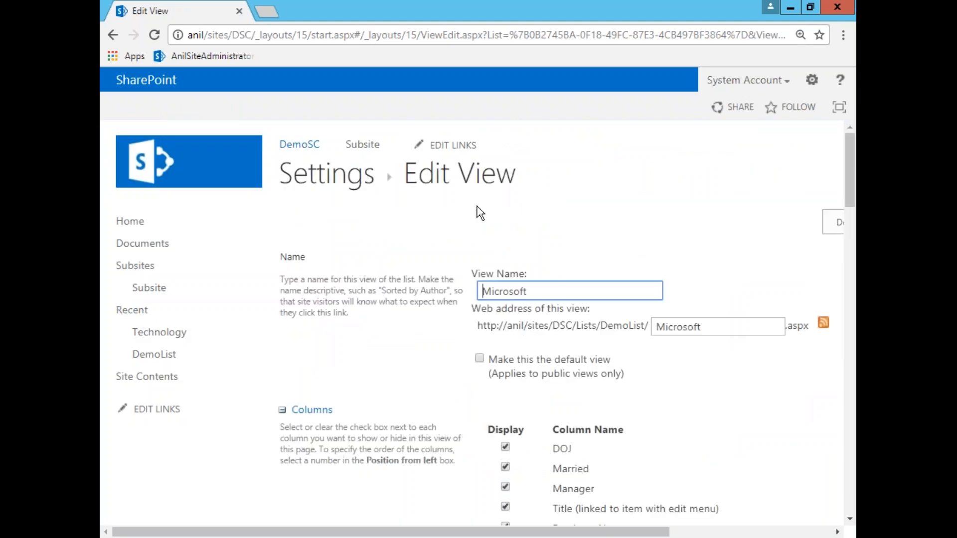
pyautogui.click(479, 358)
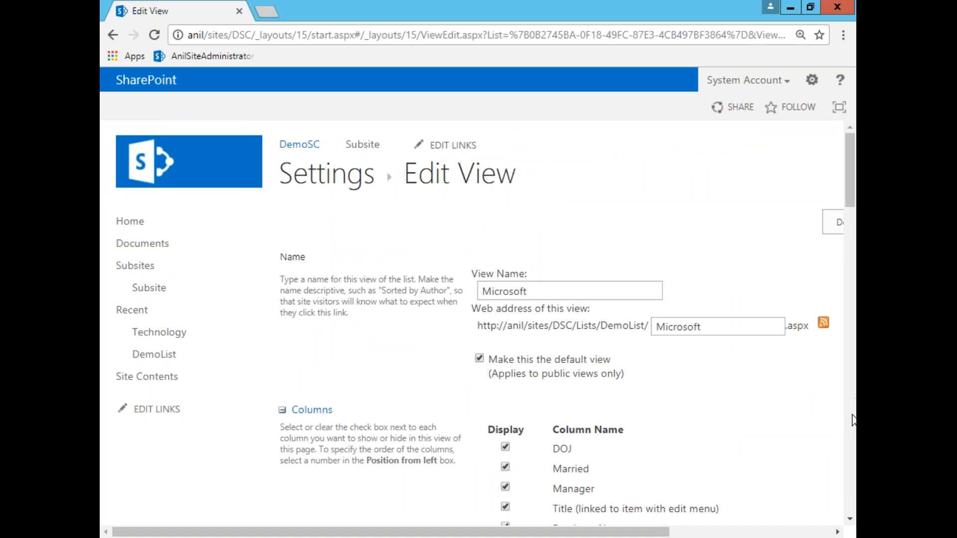
pyautogui.moveTo(661, 532); pyautogui.dragTo(757, 518)
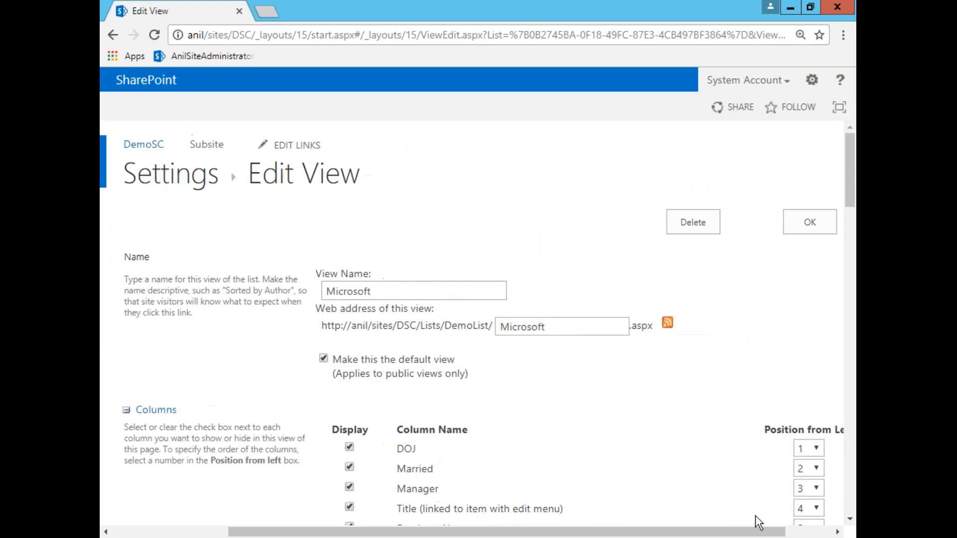
pyautogui.click(799, 229)
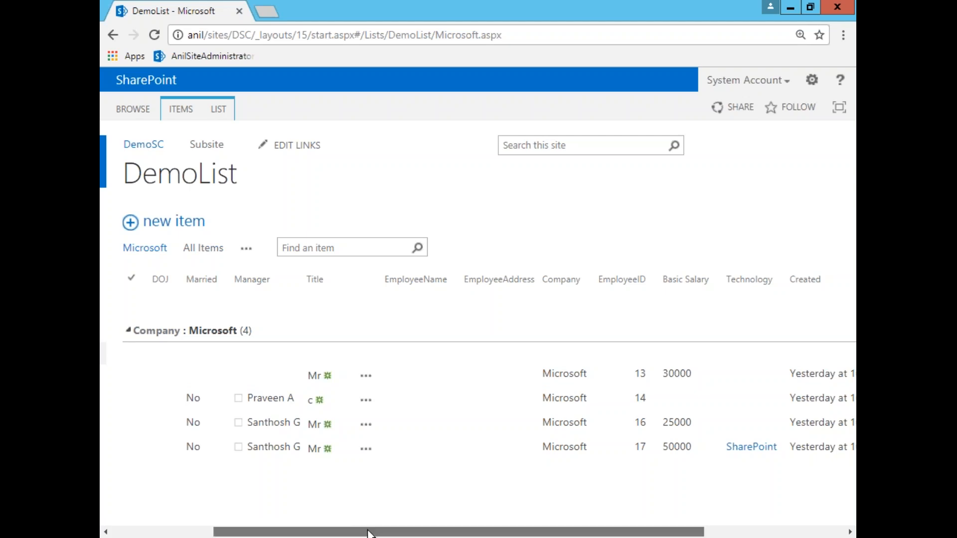
# Step: Open the DemoList navigation link in a new browser tab and highlight the Microsoft page name in its address
pyautogui.moveTo(368, 533); pyautogui.dragTo(213, 495)
pyautogui.rightClick(164, 358)
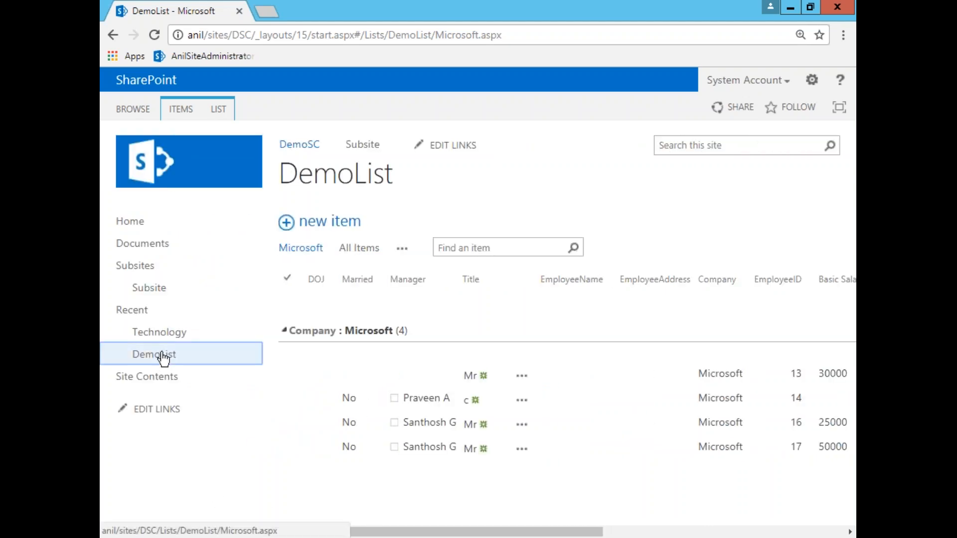
pyautogui.click(223, 368)
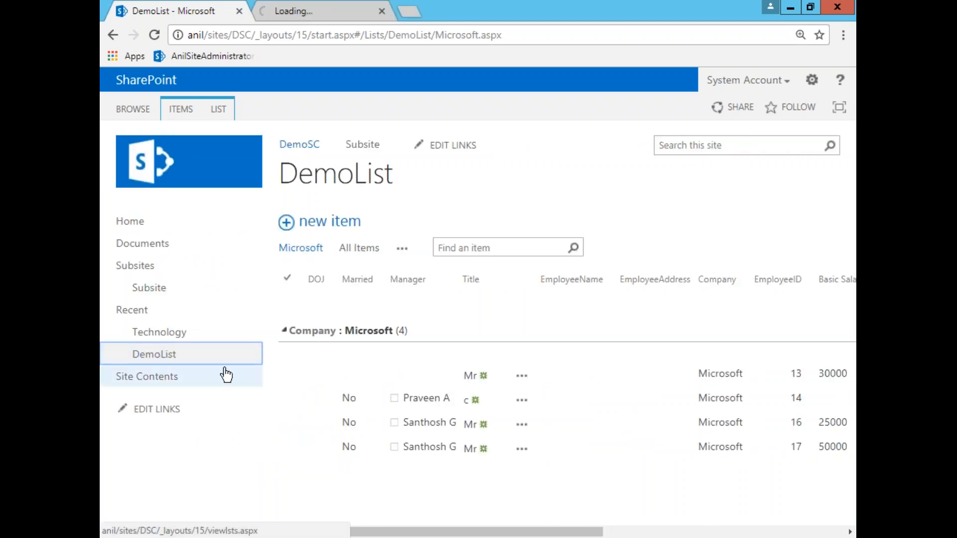
pyautogui.click(314, 10)
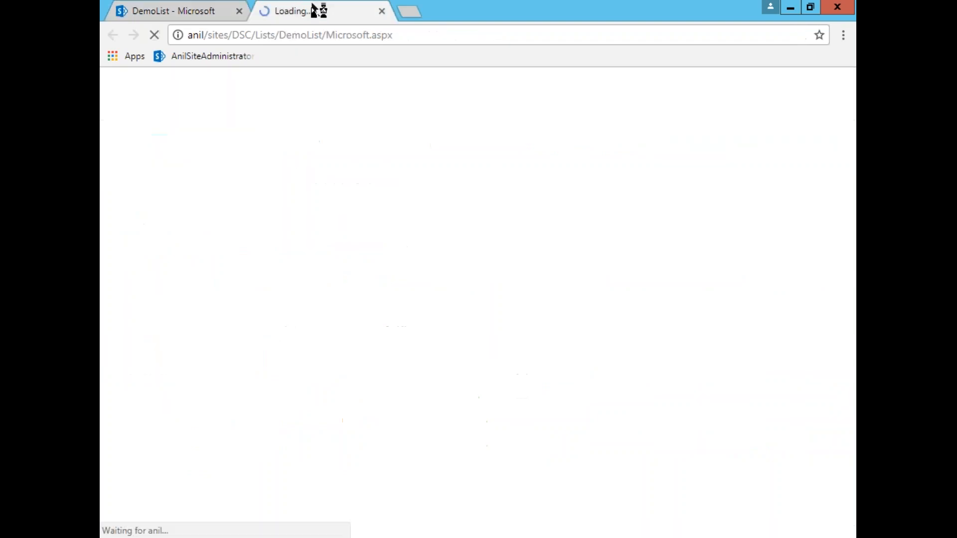
pyautogui.doubleClick(348, 35)
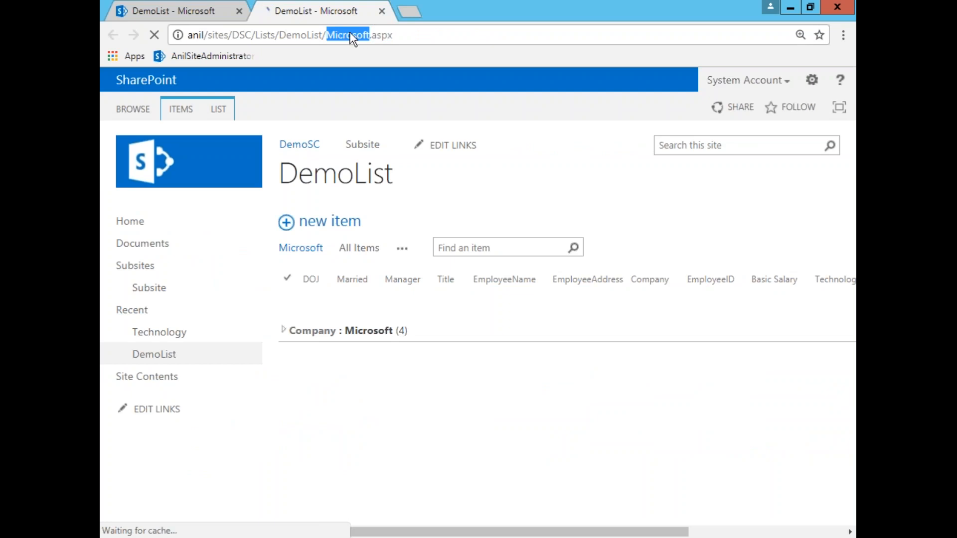
# Step: Remove Microsoft.aspx from the address, load the bare DemoList folder address, and highlight the page name in the address it leads to
pyautogui.moveTo(405, 35); pyautogui.dragTo(329, 30)
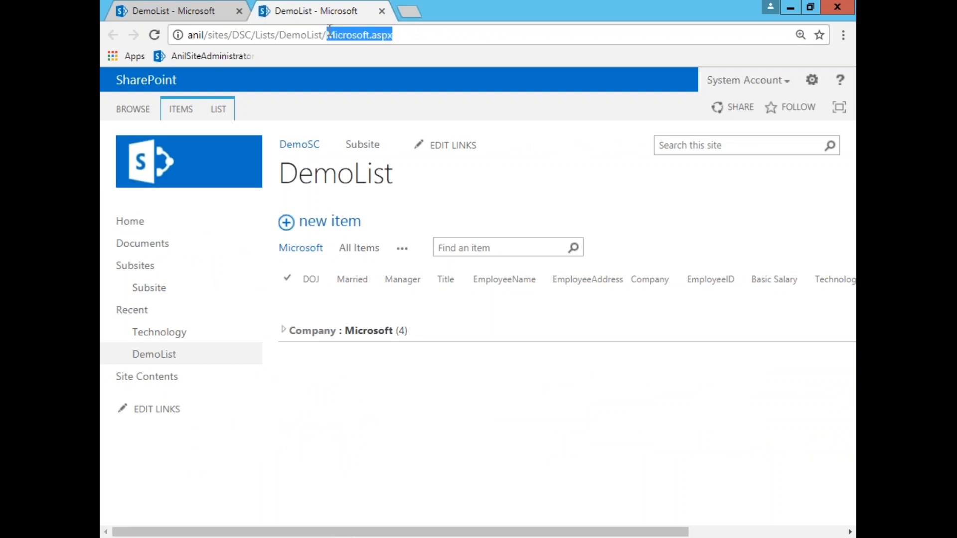
pyautogui.press('BackSpace')
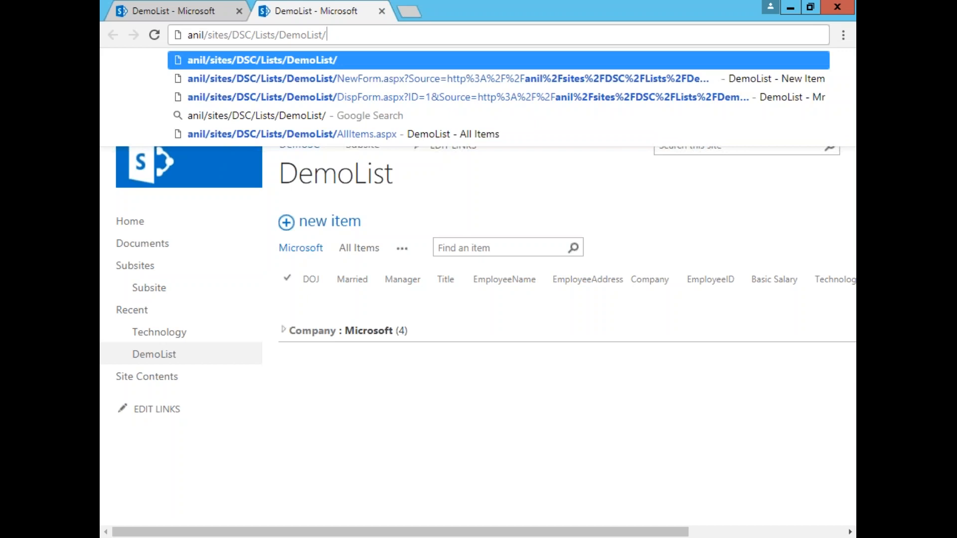
pyautogui.press('Return')
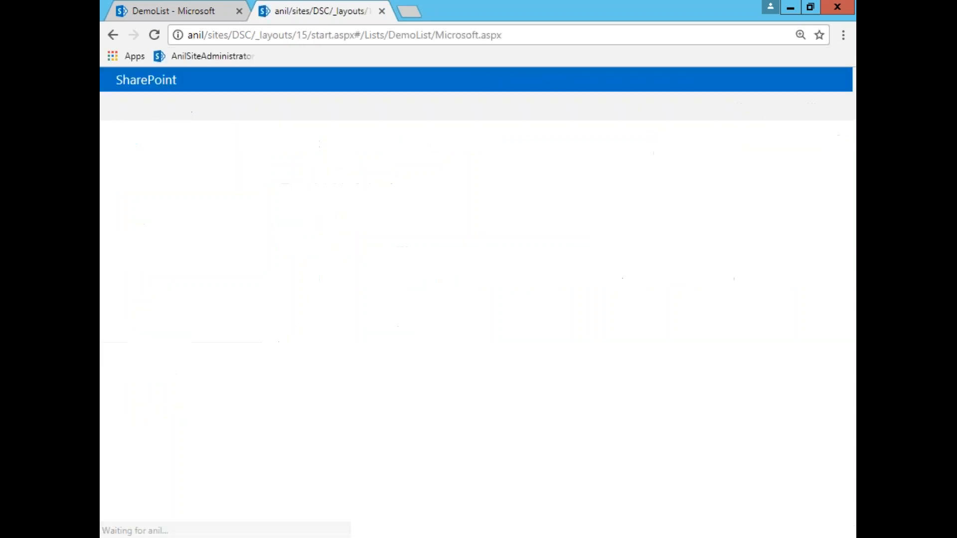
pyautogui.doubleClick(459, 34)
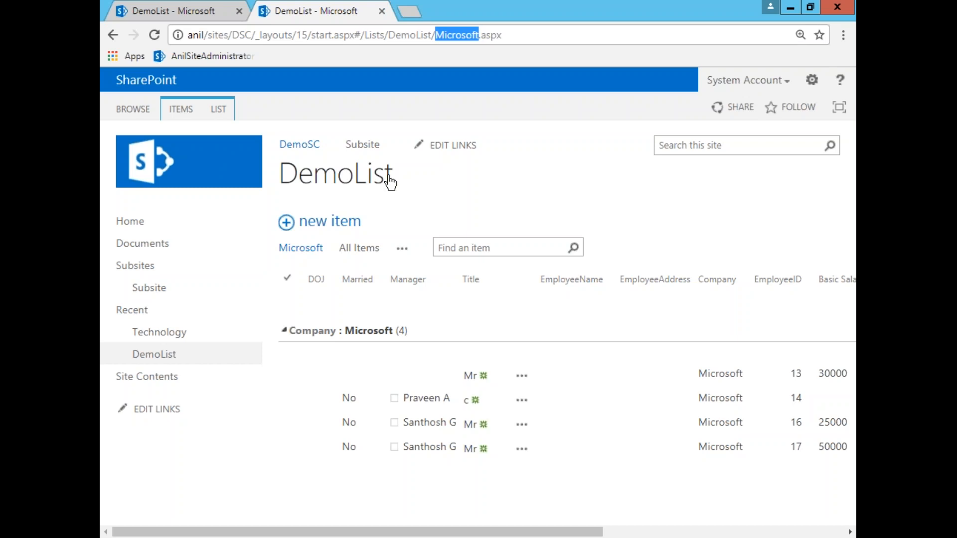
# Step: Display DemoList in the All Items view and return to the Microsoft view
pyautogui.click(350, 251)
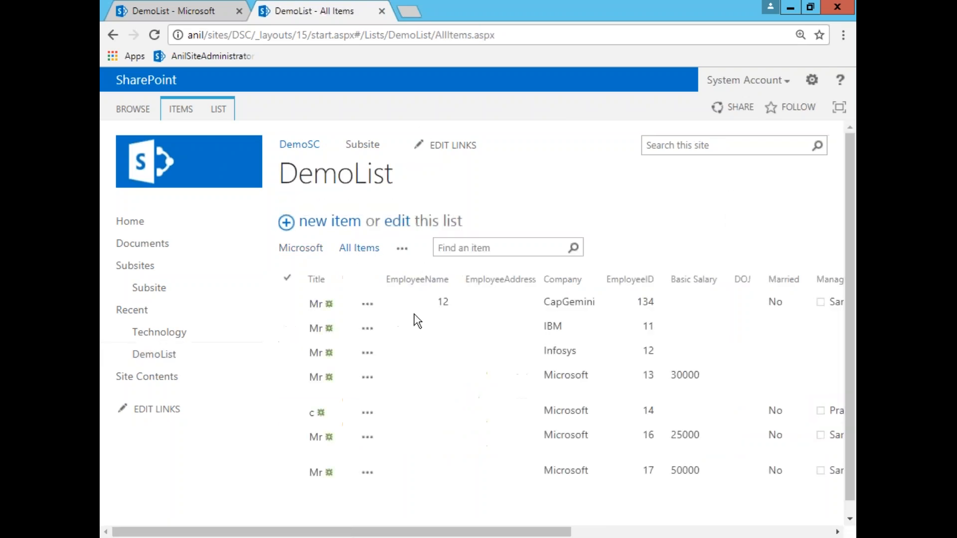
pyautogui.click(417, 323)
pyautogui.click(229, 105)
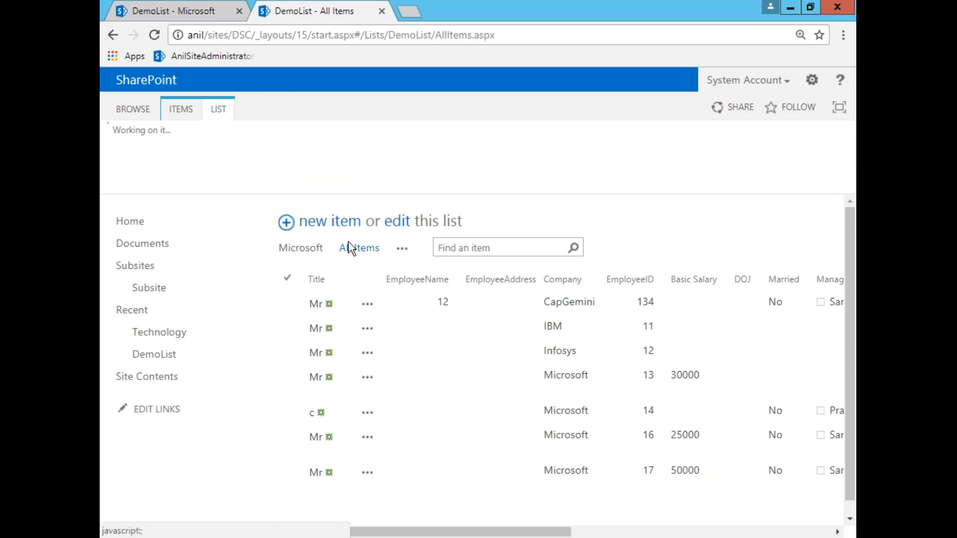
pyautogui.click(309, 249)
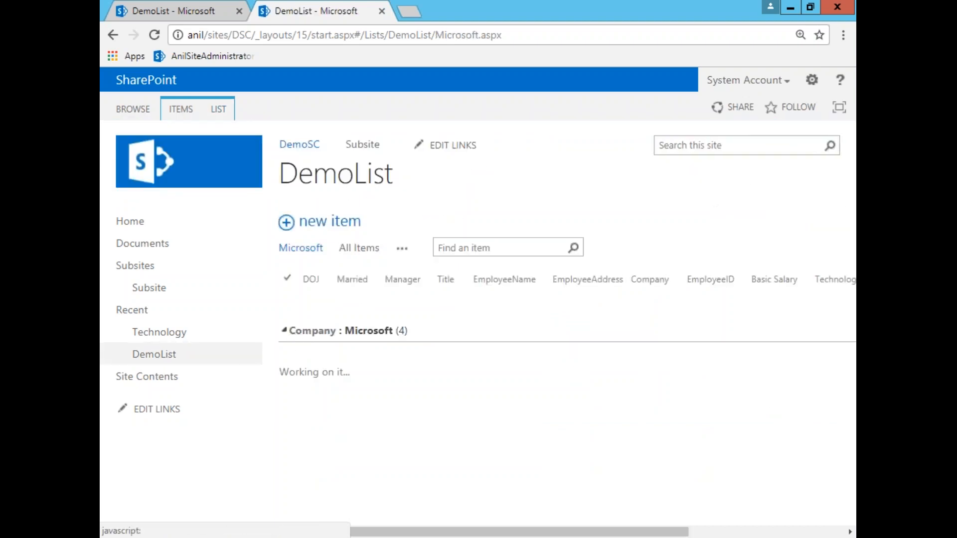
# Step: Modify the Microsoft view so that its first group-by column is None, and save the view
pyautogui.click(220, 119)
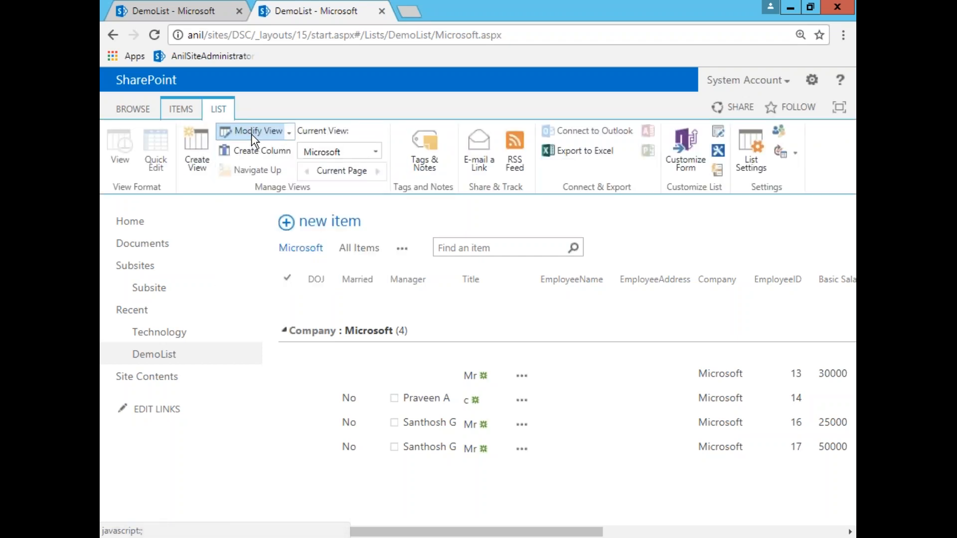
pyautogui.click(251, 132)
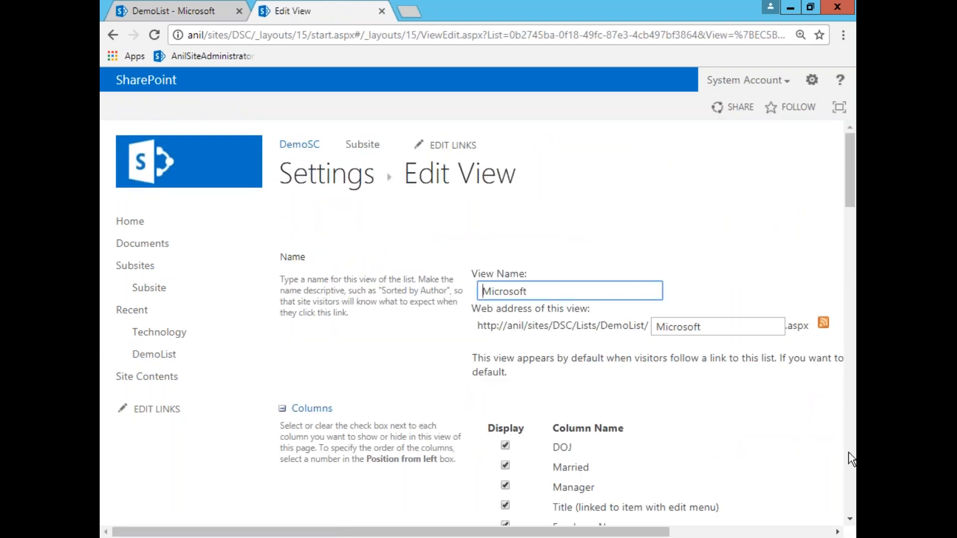
pyautogui.click(849, 453)
pyautogui.moveTo(850, 450)
pyautogui.mouseDown()
pyautogui.moveTo(844, 397)
pyautogui.moveTo(845, 437)
pyautogui.mouseUp()
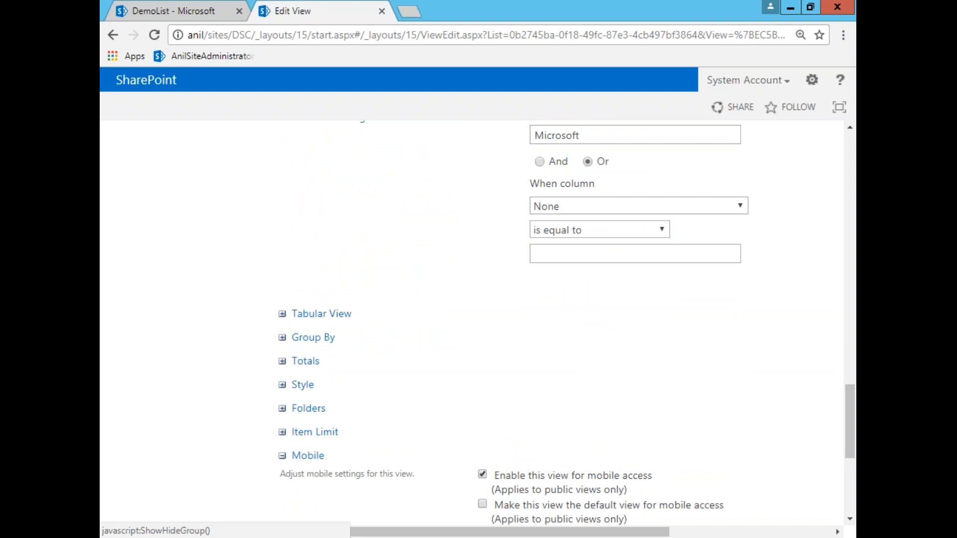
pyautogui.click(282, 338)
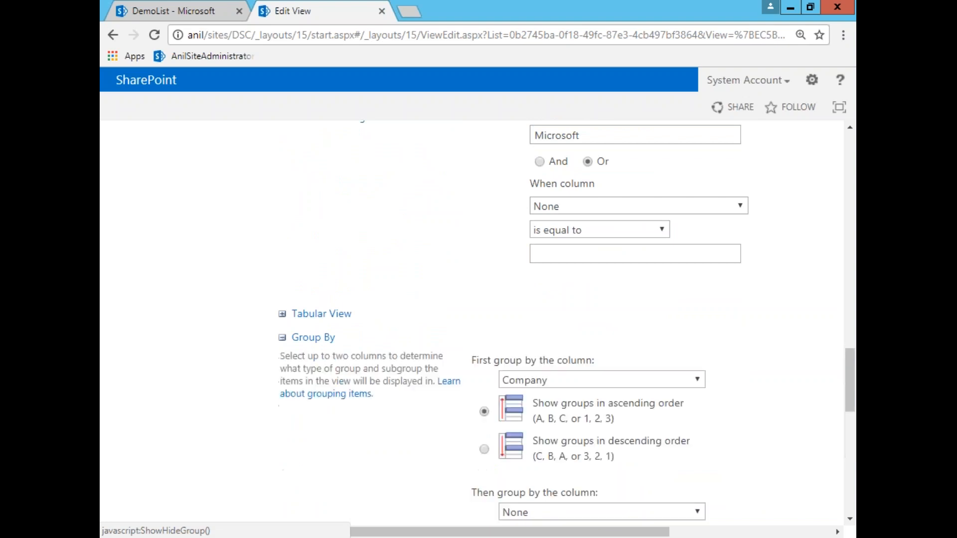
pyautogui.click(537, 381)
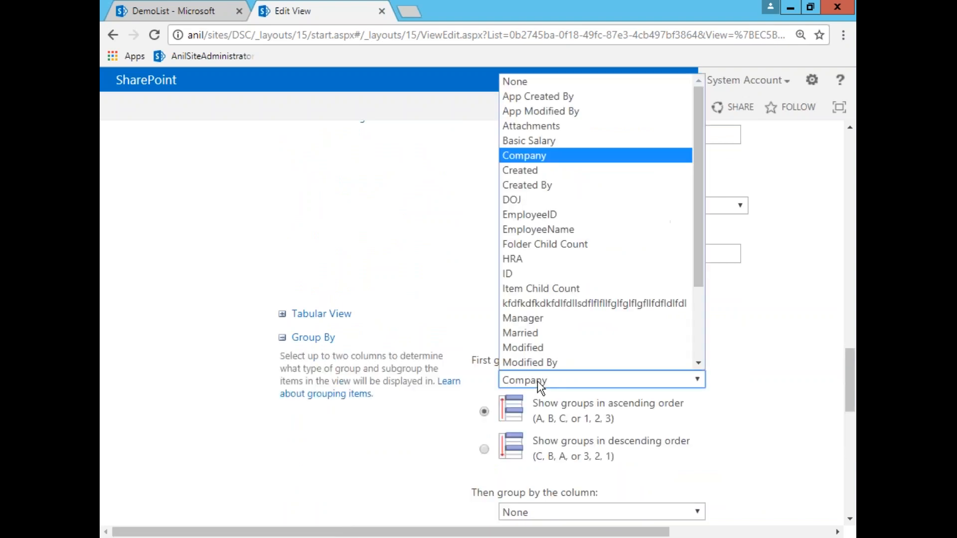
pyautogui.click(605, 86)
pyautogui.moveTo(848, 400); pyautogui.dragTo(852, 532)
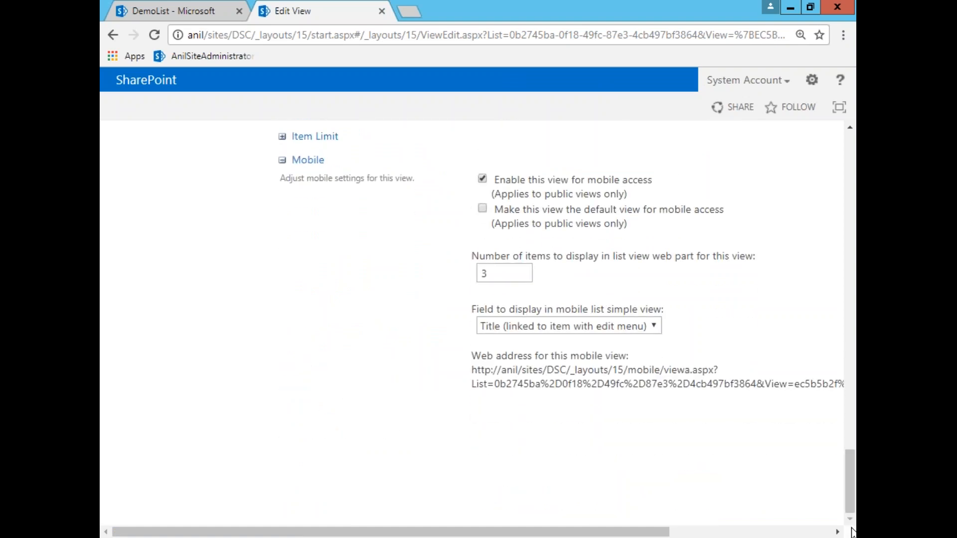
pyautogui.click(807, 532)
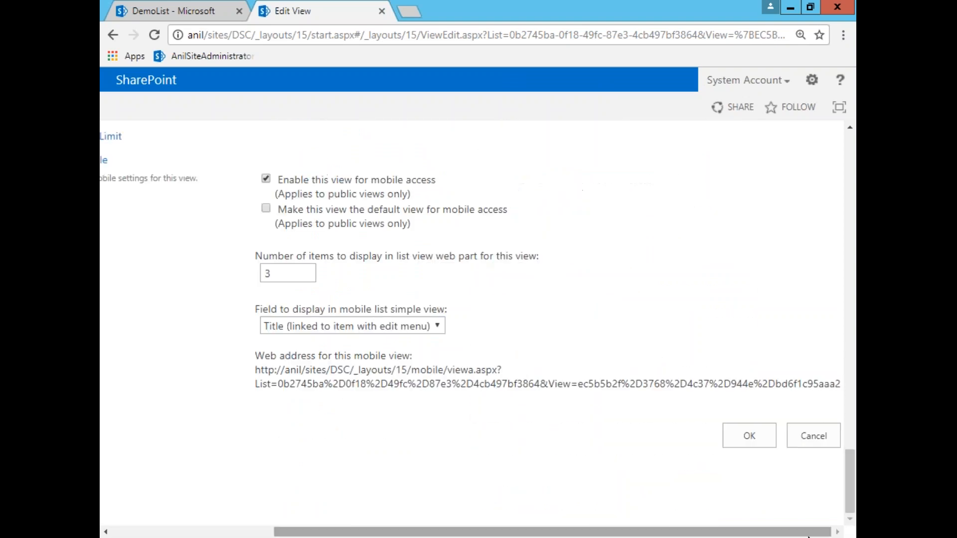
pyautogui.click(747, 438)
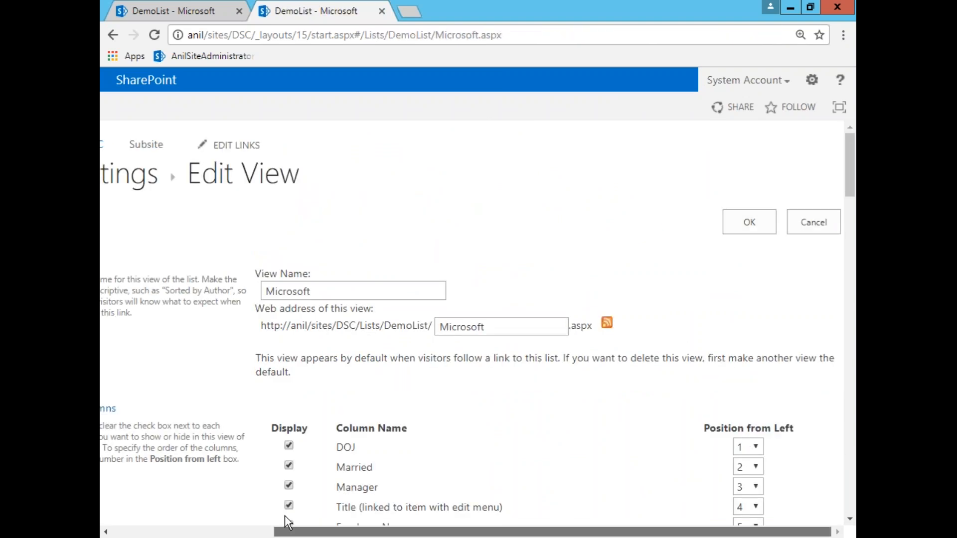
# Step: Reload DemoList from the site navigation and highlight the Microsoft.aspx page name in its address
pyautogui.click(171, 360)
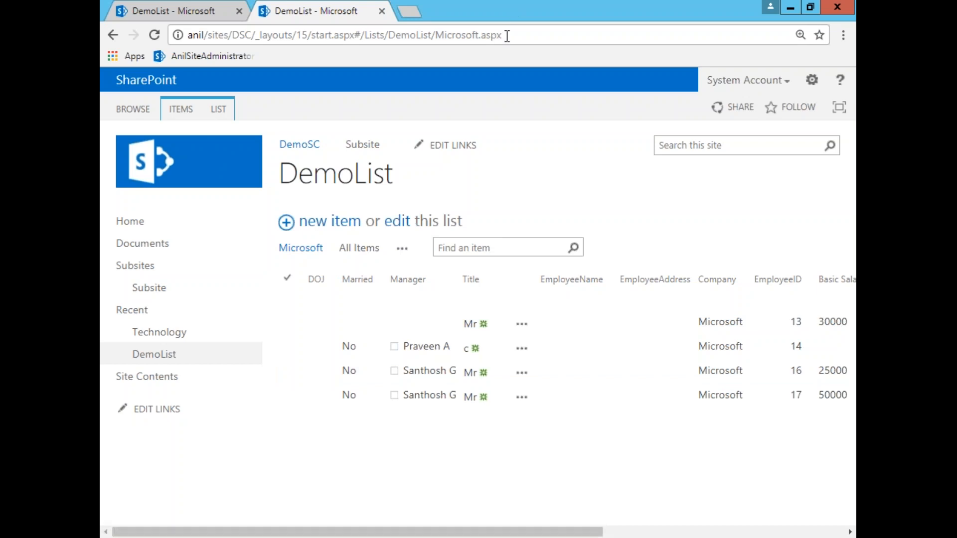
pyautogui.moveTo(506, 34); pyautogui.dragTo(436, 37)
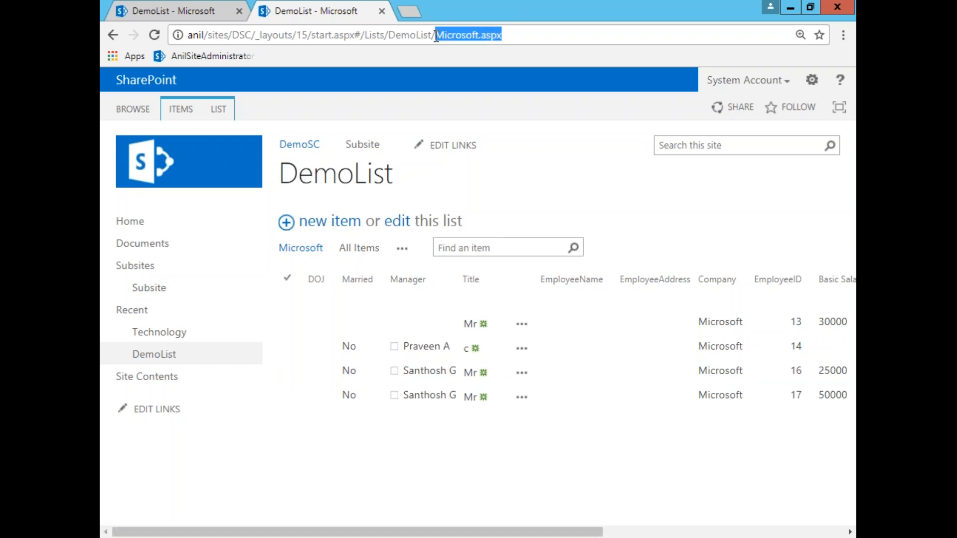
pyautogui.doubleClick(443, 37)
# Step: Switch DemoList to the All Items view, select the CapGemini item and display the item commands
pyautogui.click(216, 121)
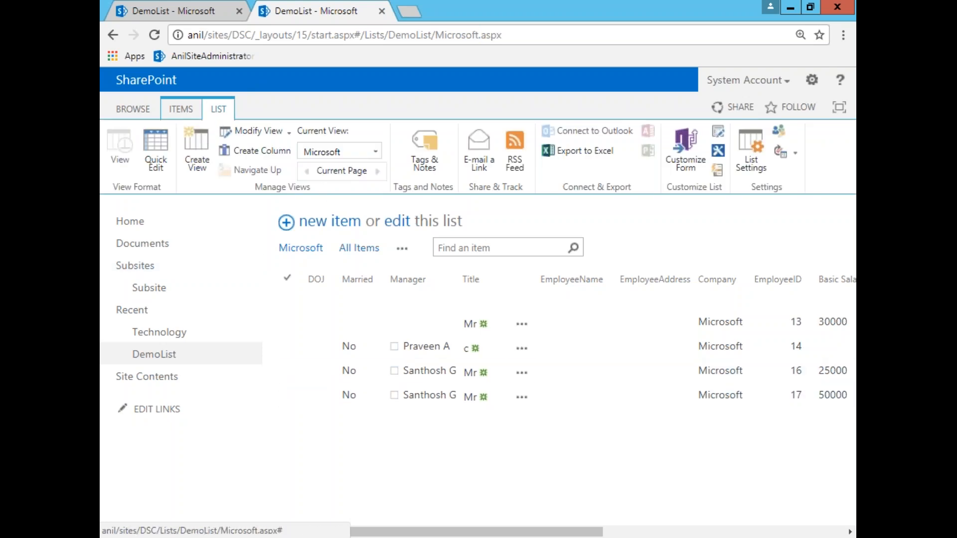
pyautogui.click(348, 251)
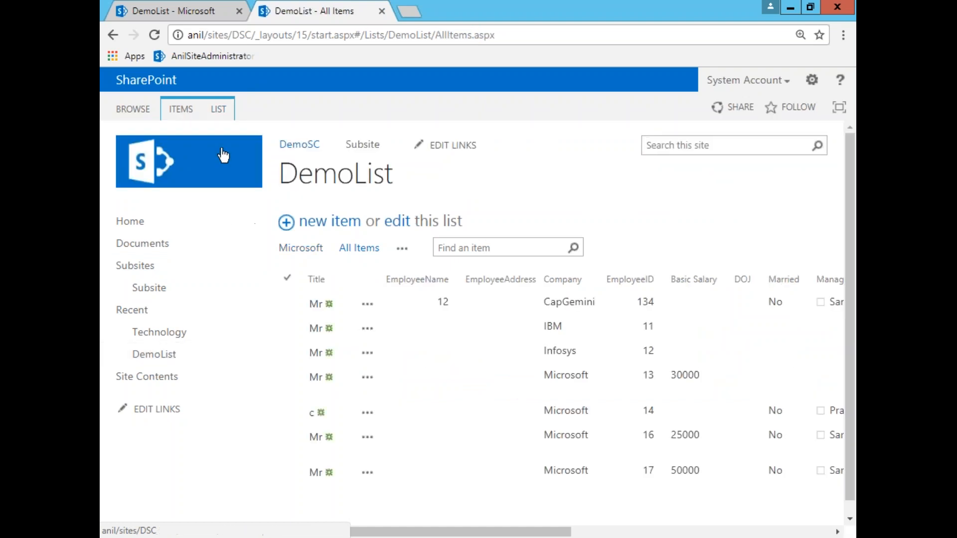
pyautogui.click(288, 307)
pyautogui.click(182, 113)
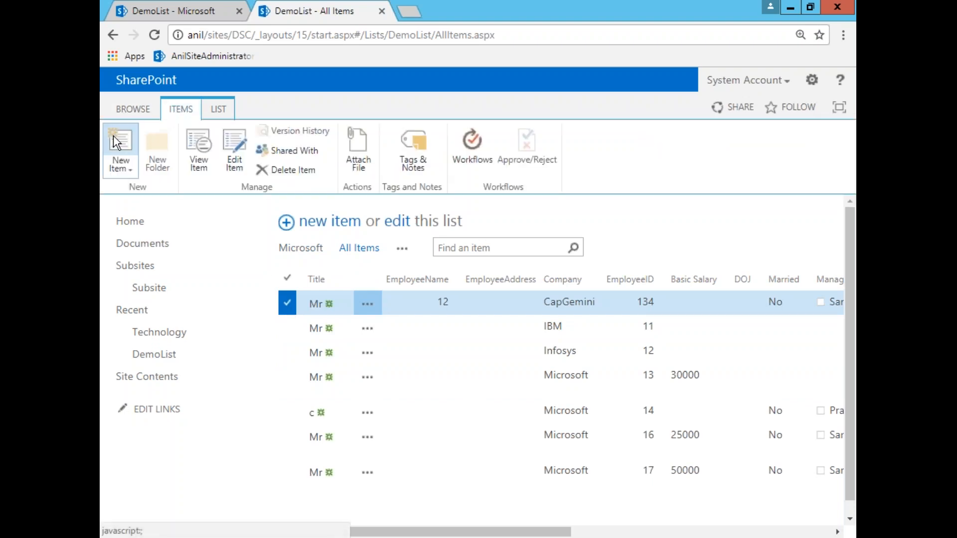
# Step: Open a blank new item form for DemoList and close the other DemoList page
pyautogui.click(131, 163)
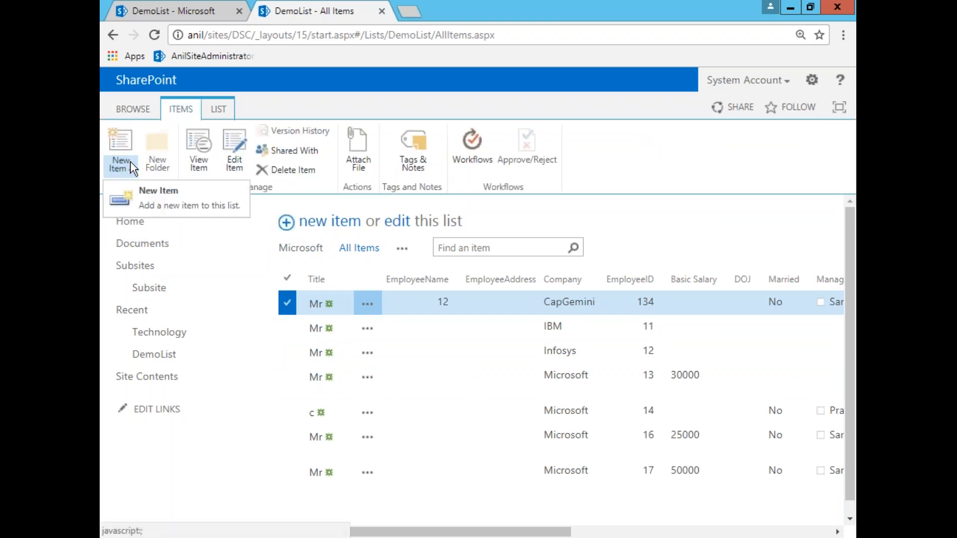
pyautogui.click(164, 207)
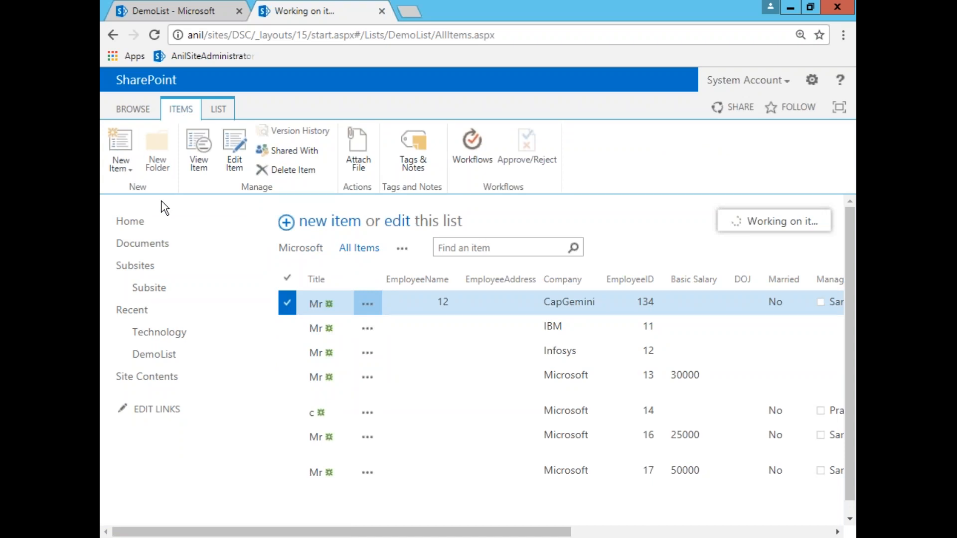
pyautogui.click(237, 12)
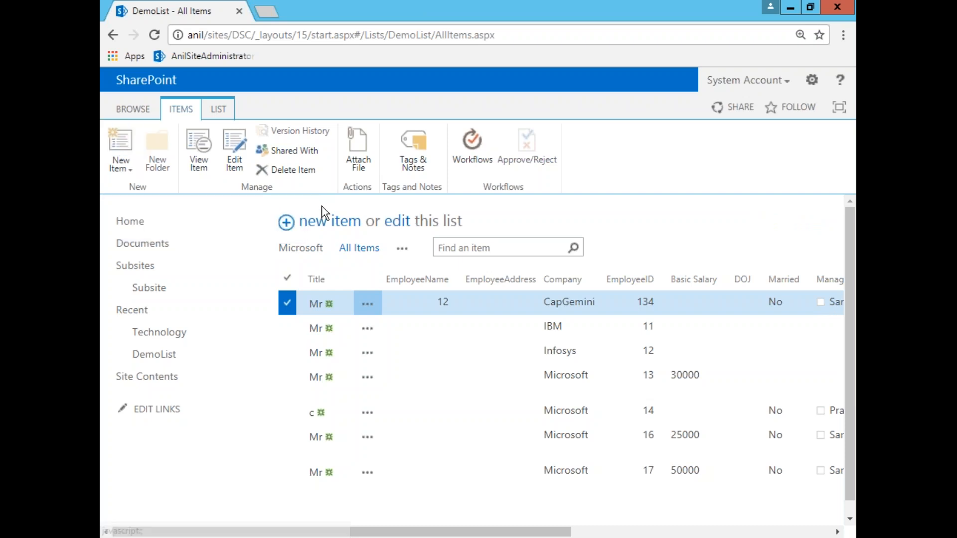
pyautogui.click(321, 221)
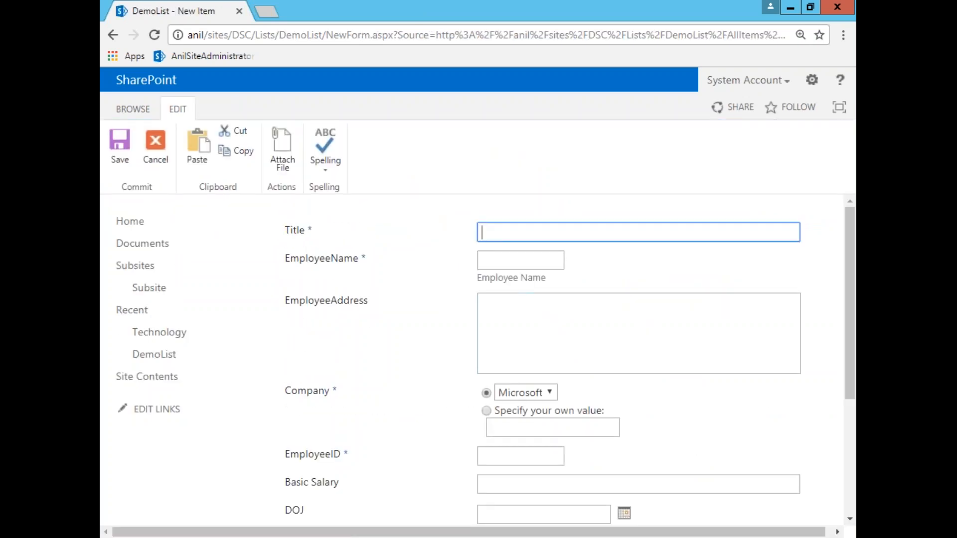
# Step: Go back from the blank form to DemoList's All Items view and open the list in Quick Edit mode
pyautogui.moveTo(854, 401); pyautogui.dragTo(854, 361)
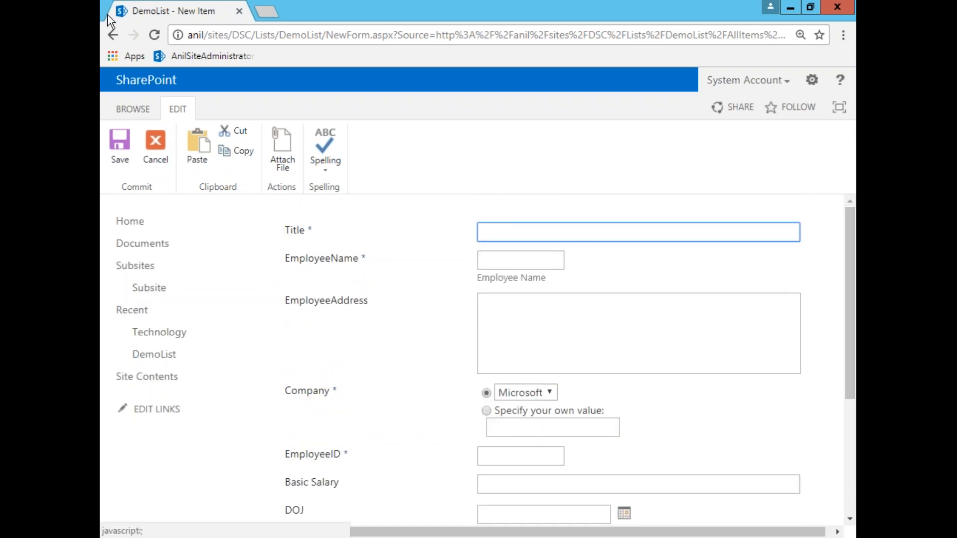
pyautogui.click(113, 34)
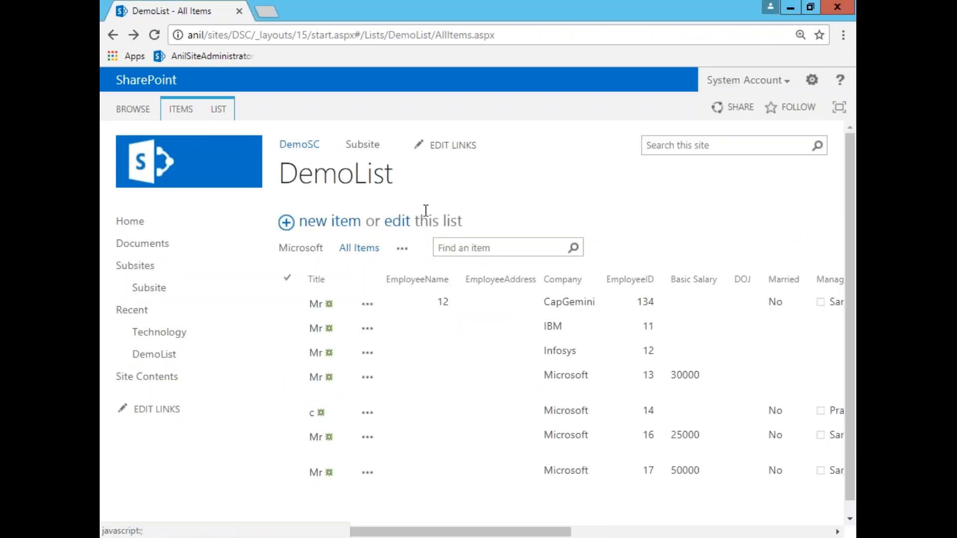
pyautogui.click(176, 107)
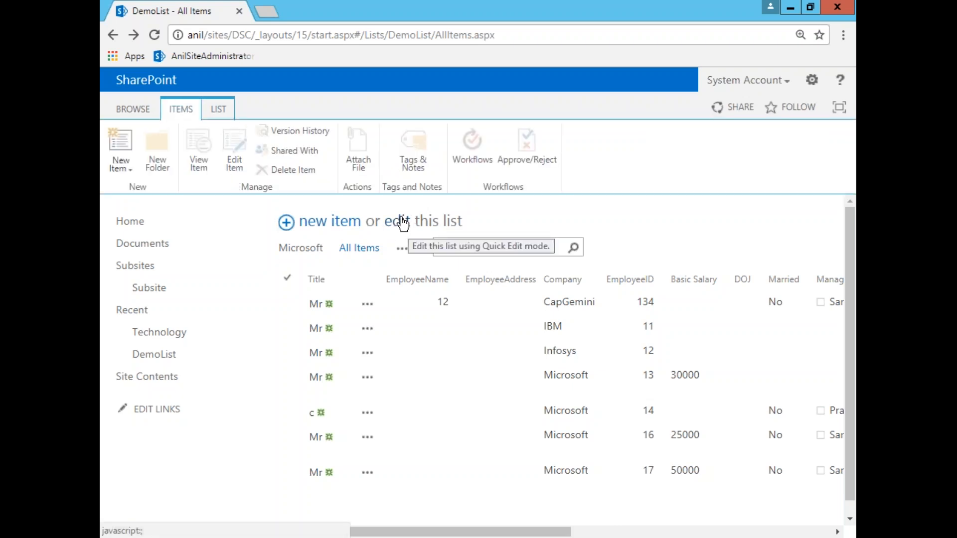
pyautogui.click(402, 222)
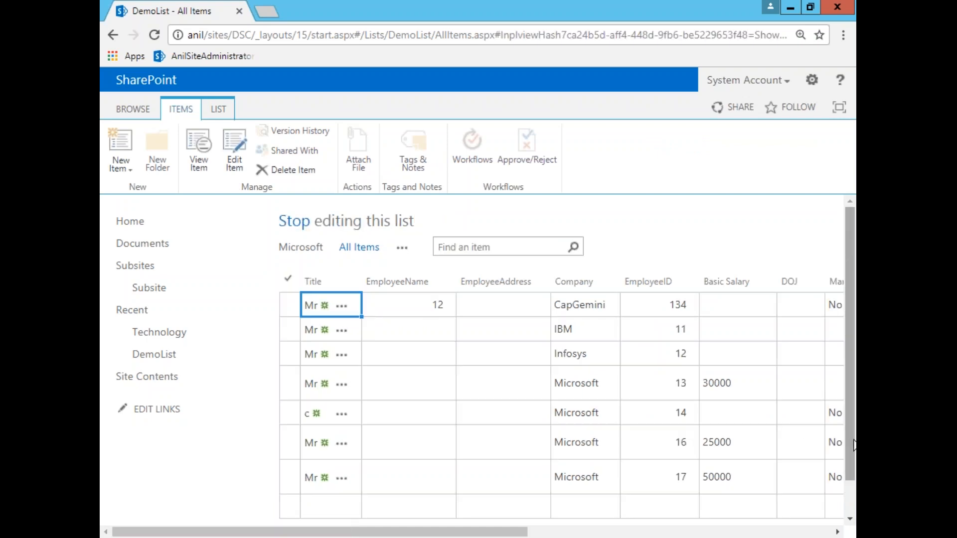
# Step: Start a new row at the end of the list with Title Mr, EmployeeName 123 and the employee's address
pyautogui.scroll(-1, 387, 478)
pyautogui.click(357, 473)
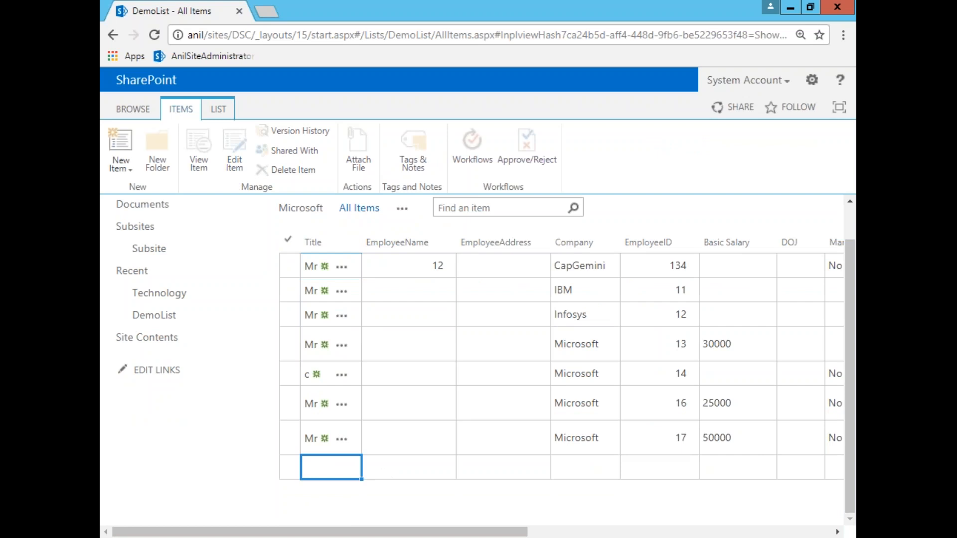
pyautogui.write('Mr')
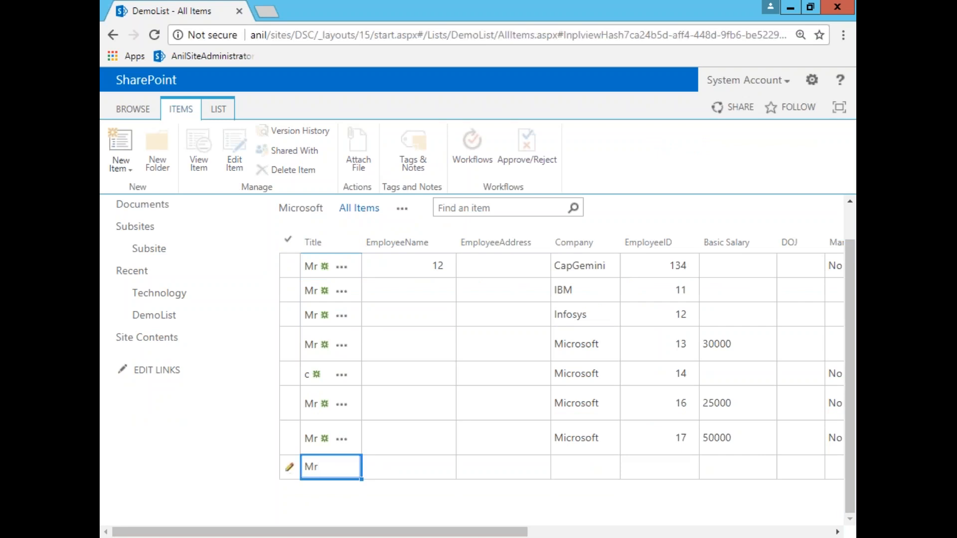
pyautogui.press('Tab')
pyautogui.write('Sh')
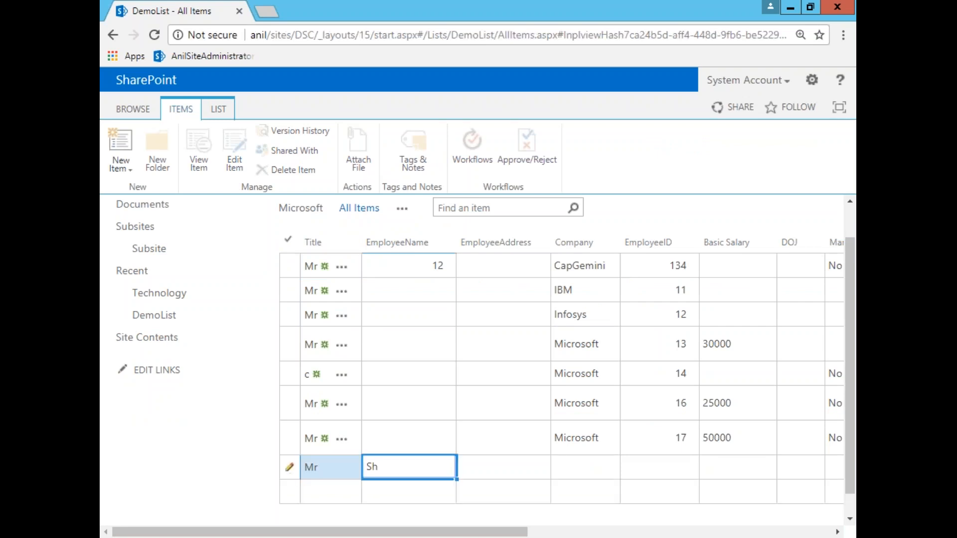
pyautogui.press('BackSpace')
pyautogui.press('BackSpace')
pyautogui.write('123')
pyautogui.press('Tab')
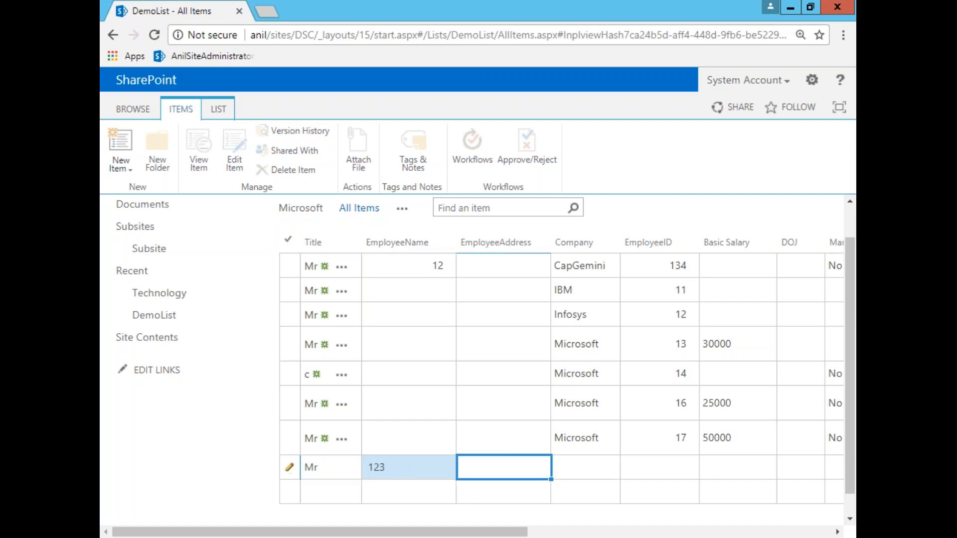
pyautogui.write('Hyd')
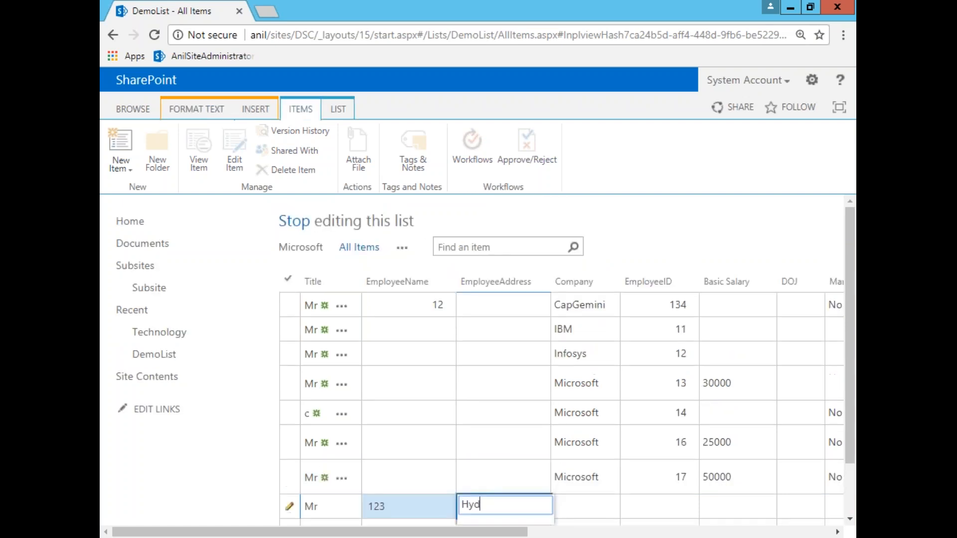
pyautogui.press('Tab')
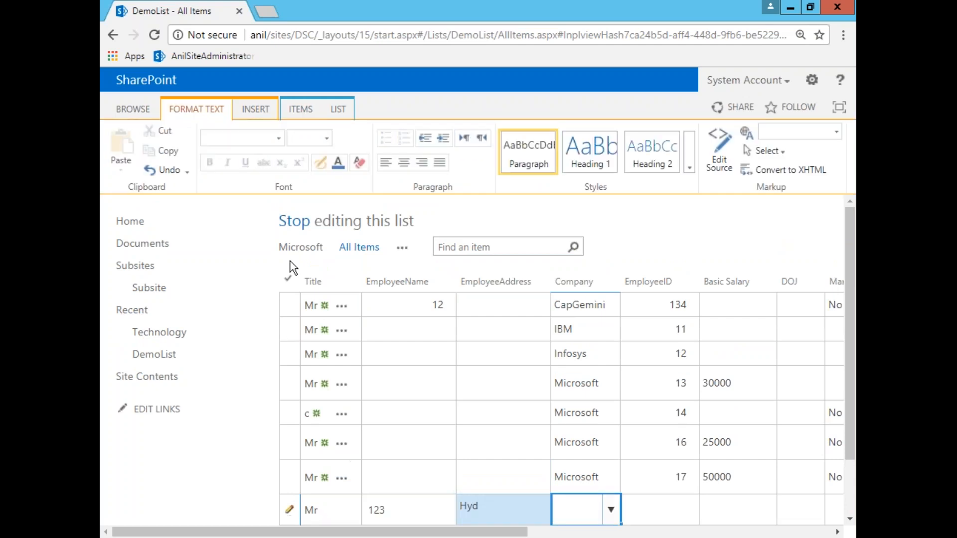
# Step: Fill in the new row's EmployeeID, try to stop editing the list, and choose to go fix the problems
pyautogui.click(303, 222)
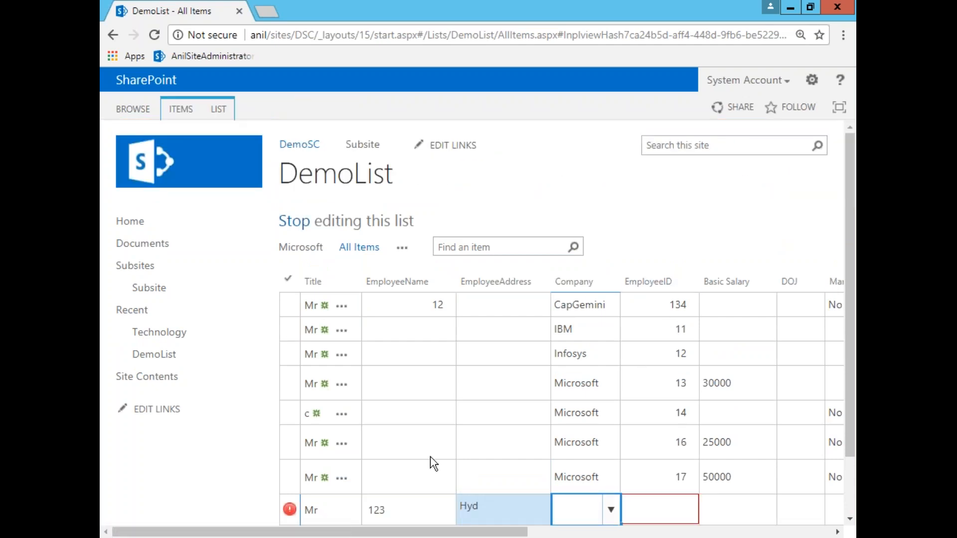
pyautogui.scroll(-1, 853, 437)
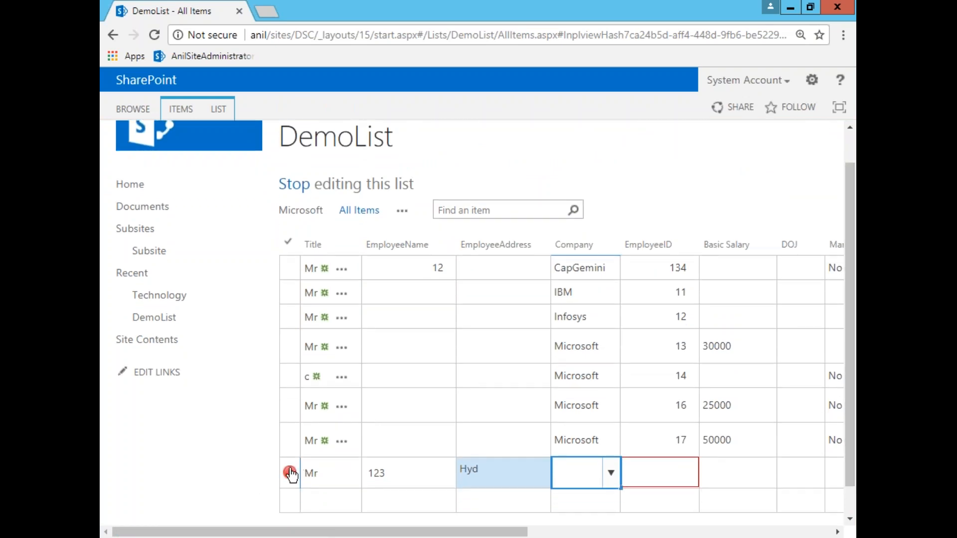
pyautogui.press('Tab')
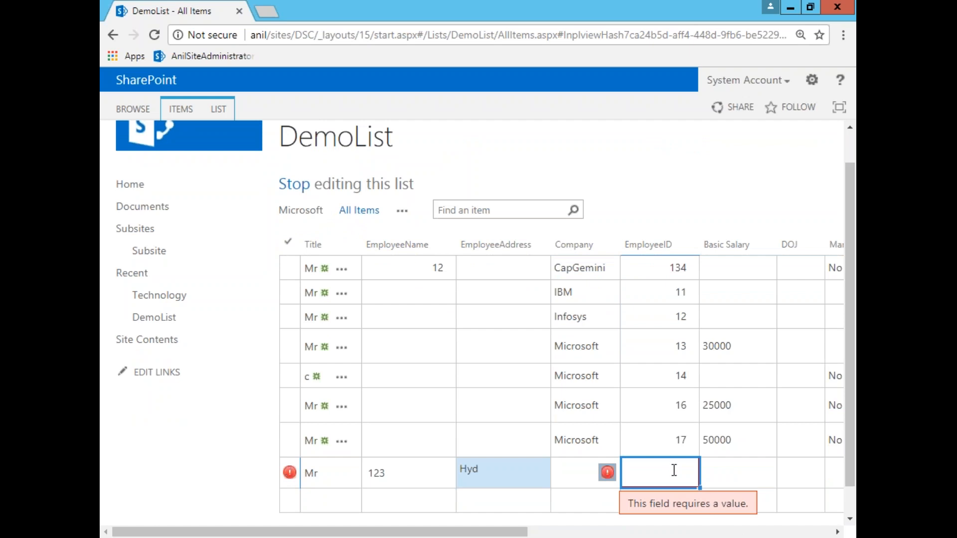
pyautogui.write('34')
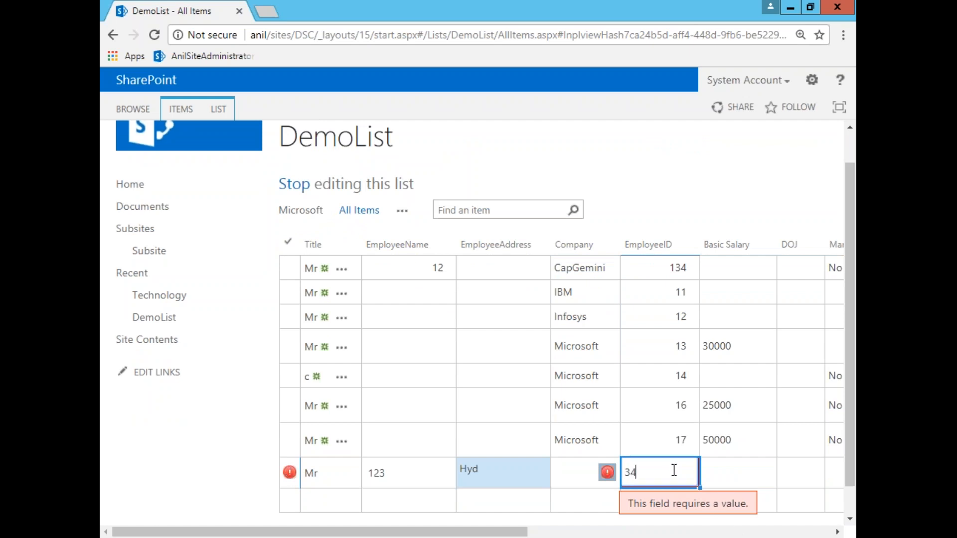
pyautogui.click(285, 184)
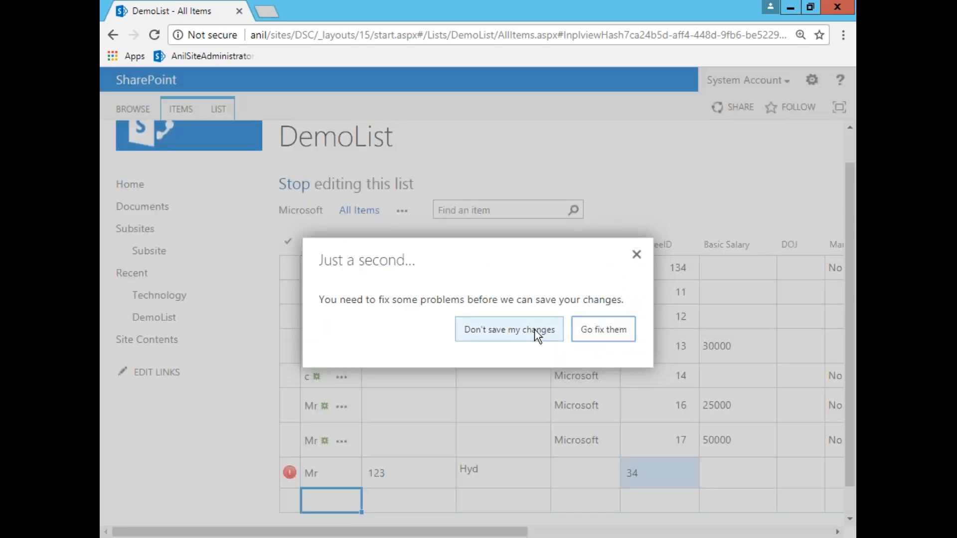
pyautogui.click(597, 329)
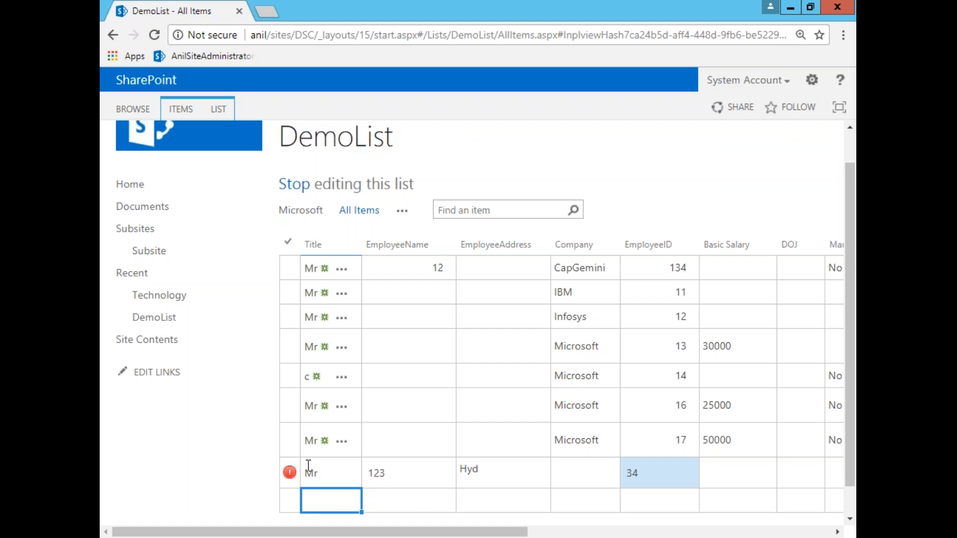
# Step: Fill in the manager's name in the required Manager field of the new row
pyautogui.click(289, 473)
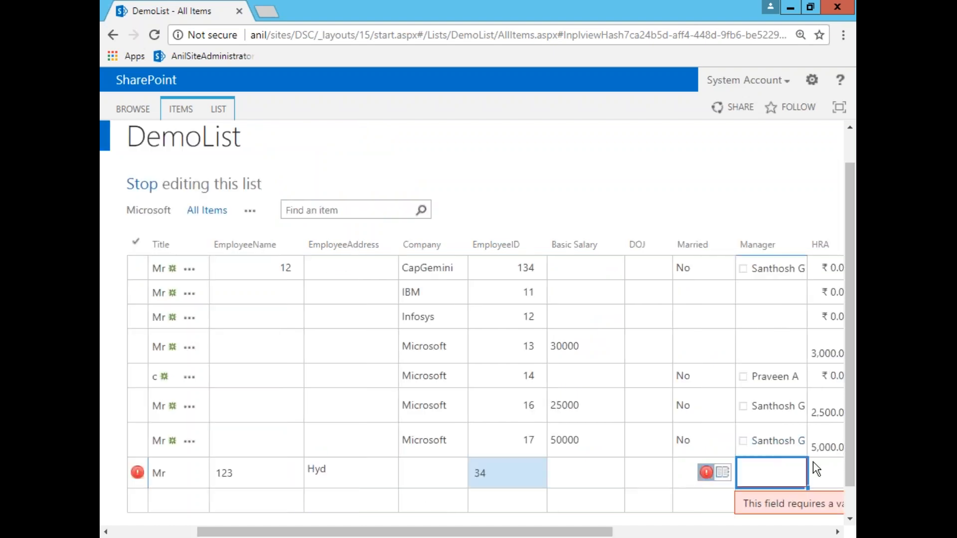
pyautogui.click(793, 471)
pyautogui.write('kumar')
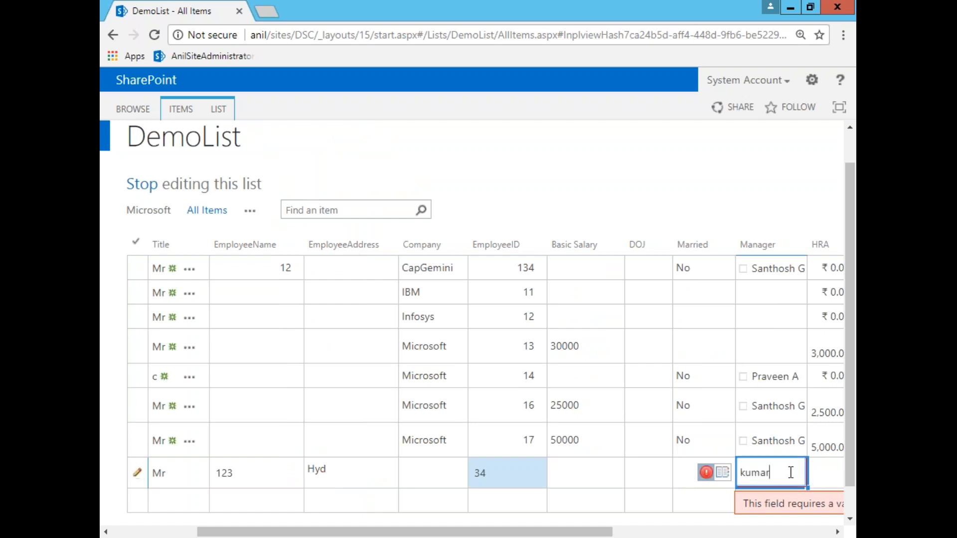
pyautogui.moveTo(851, 459); pyautogui.dragTo(854, 489)
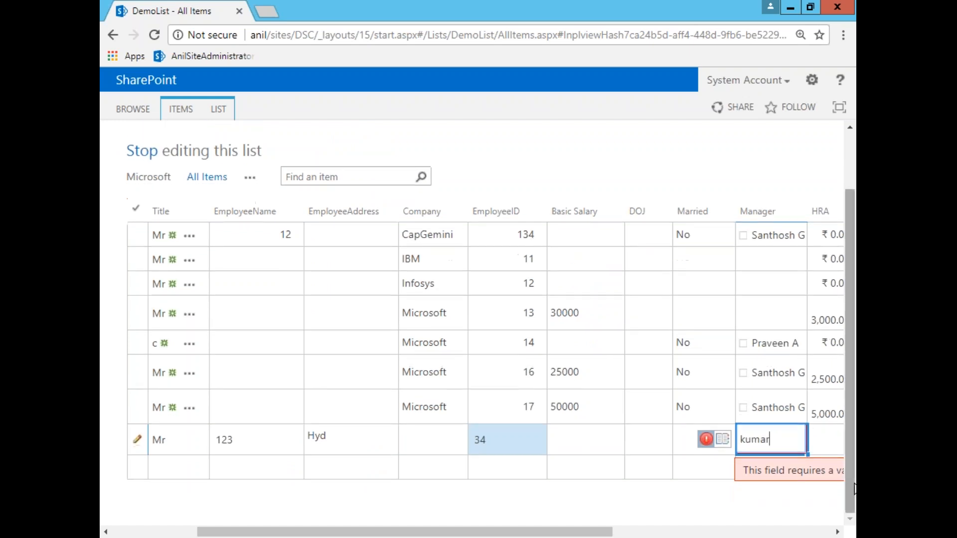
pyautogui.doubleClick(774, 443)
pyautogui.write('Kira')
pyautogui.press('BackSpace')
pyautogui.press('BackSpace')
pyautogui.press('BackSpace')
pyautogui.press('BackSpace')
pyautogui.write('jilani')
pyautogui.click(702, 468)
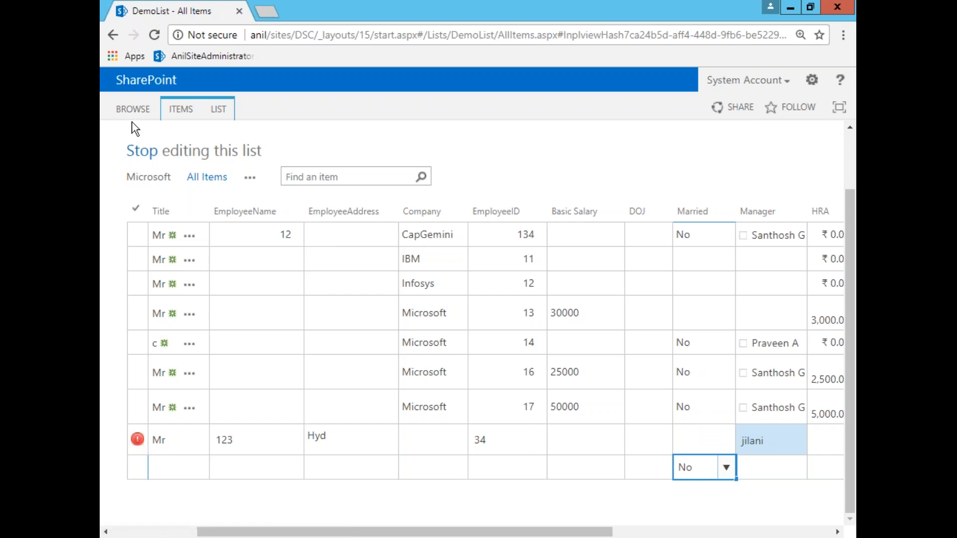
# Step: Set the new row's required Technology field to CSS and finish editing the list
pyautogui.click(145, 158)
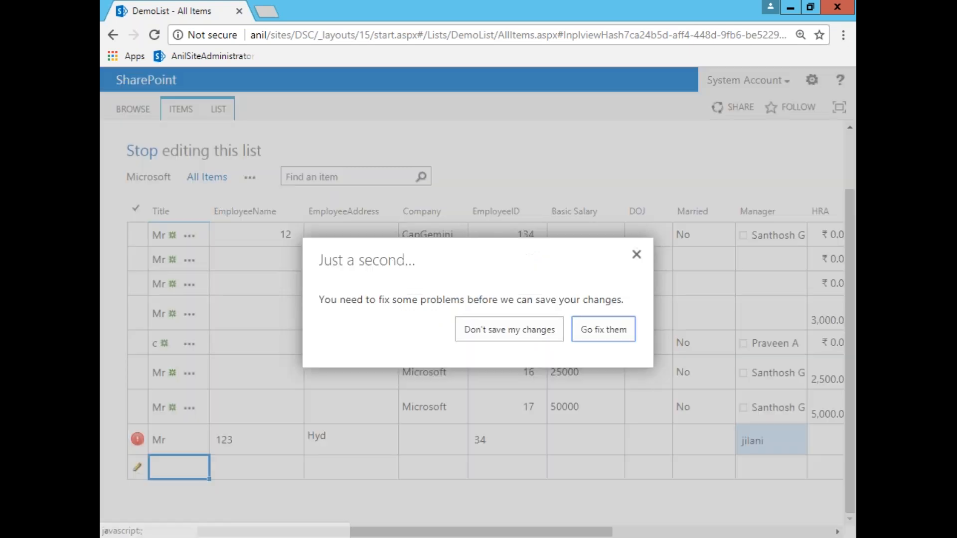
pyautogui.click(591, 329)
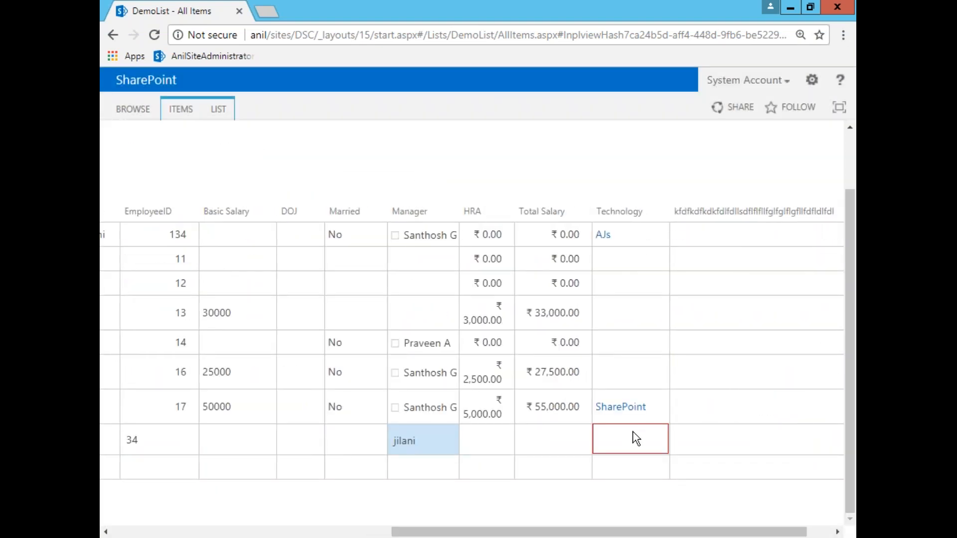
pyautogui.click(634, 435)
pyautogui.click(660, 441)
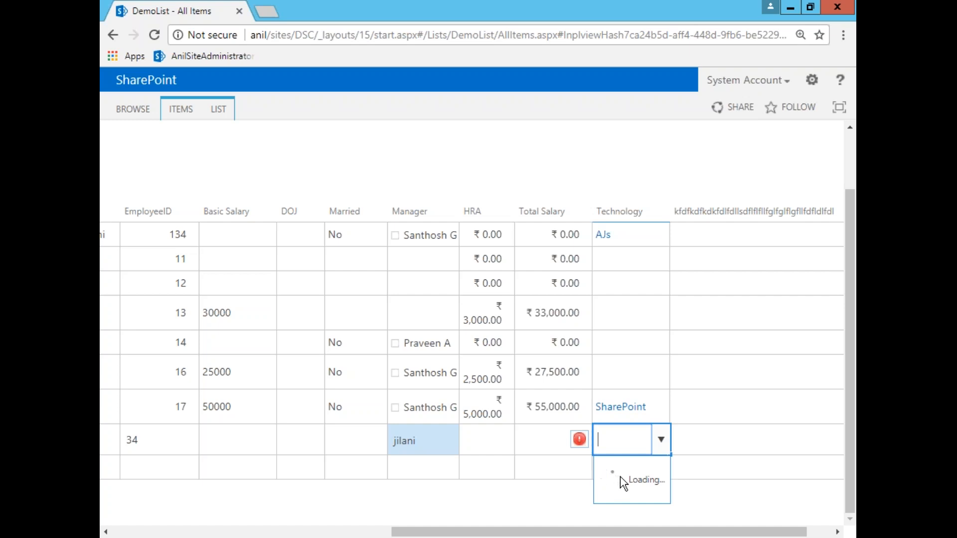
pyautogui.click(621, 379)
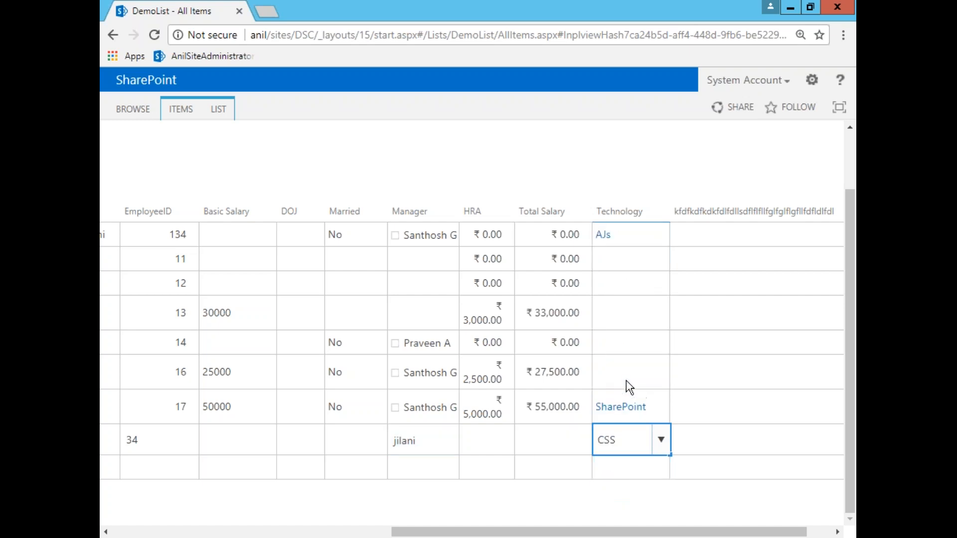
pyautogui.moveTo(459, 531); pyautogui.dragTo(193, 518)
pyautogui.click(269, 145)
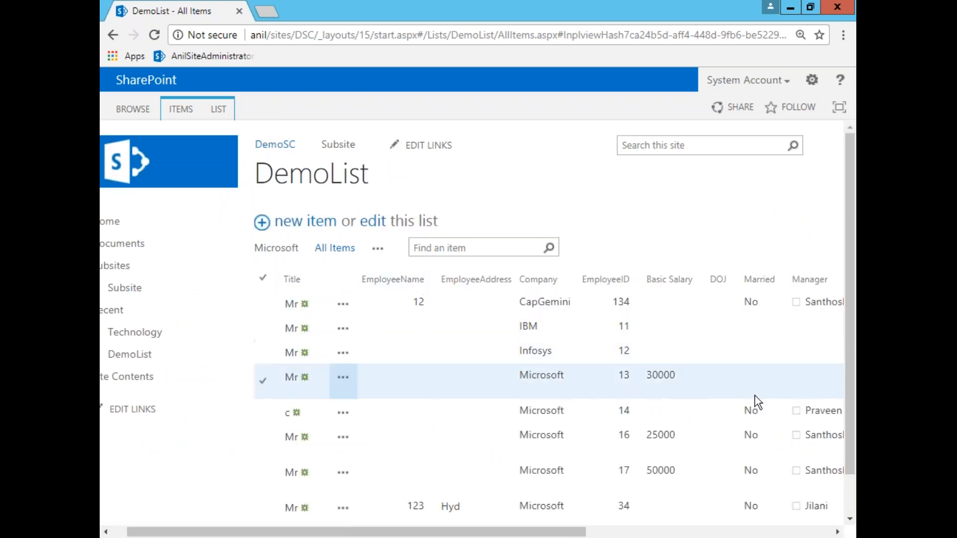
# Step: Review the newly added item's values across the columns of the All Items view
pyautogui.scroll(-1, 848, 393)
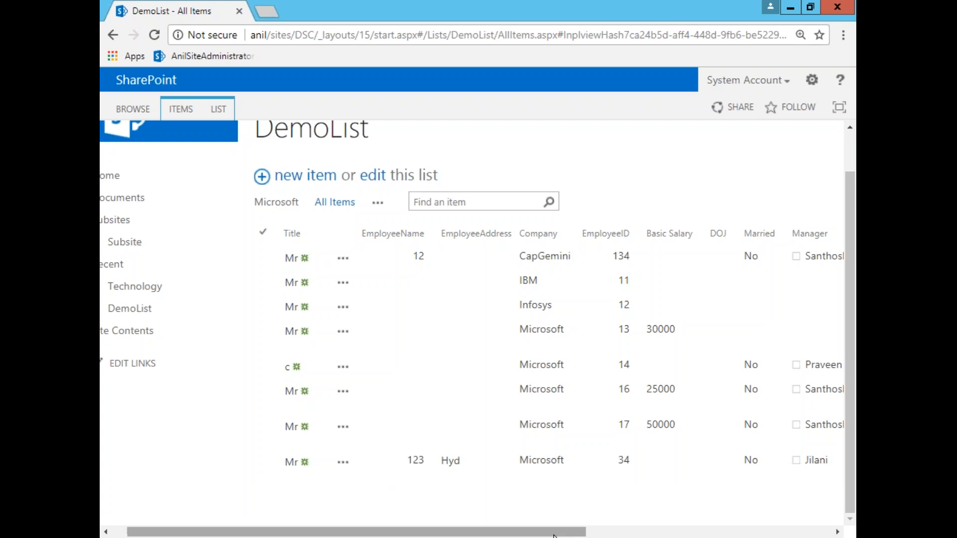
pyautogui.moveTo(554, 534); pyautogui.dragTo(688, 519)
pyautogui.moveTo(805, 461); pyautogui.dragTo(106, 460)
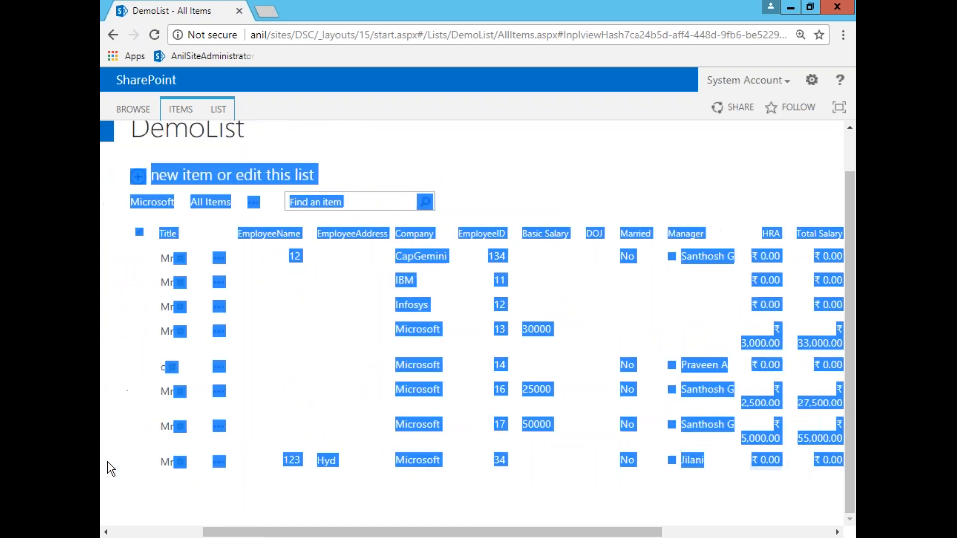
pyautogui.click(229, 491)
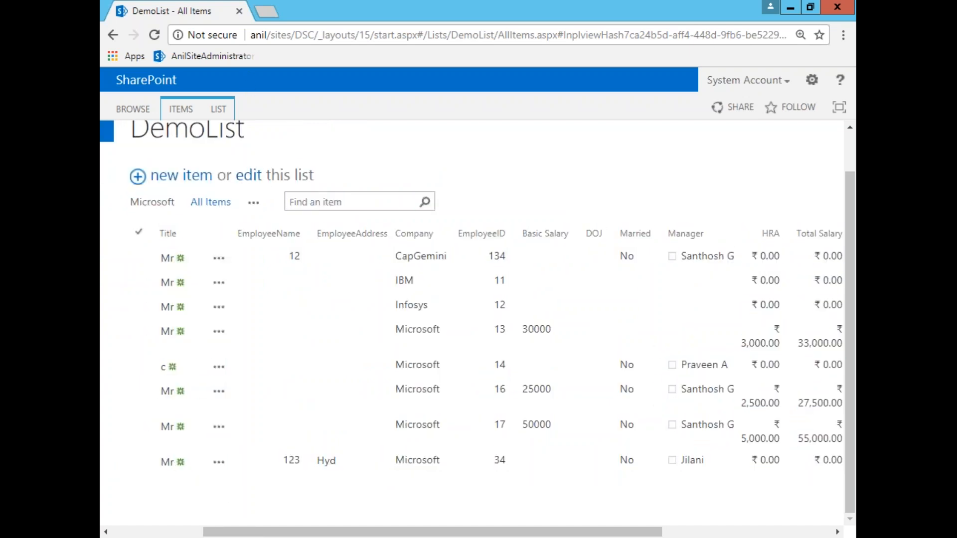
# Step: Reopen the list in Quick Edit mode, select the IBM row's EmployeeAddress and EmployeeName cells, and stop editing
pyautogui.click(249, 174)
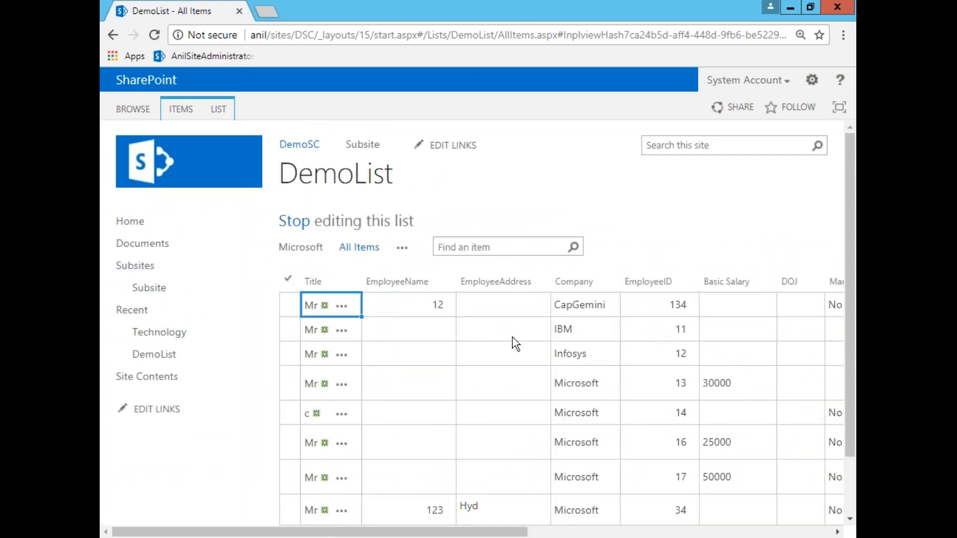
pyautogui.click(493, 329)
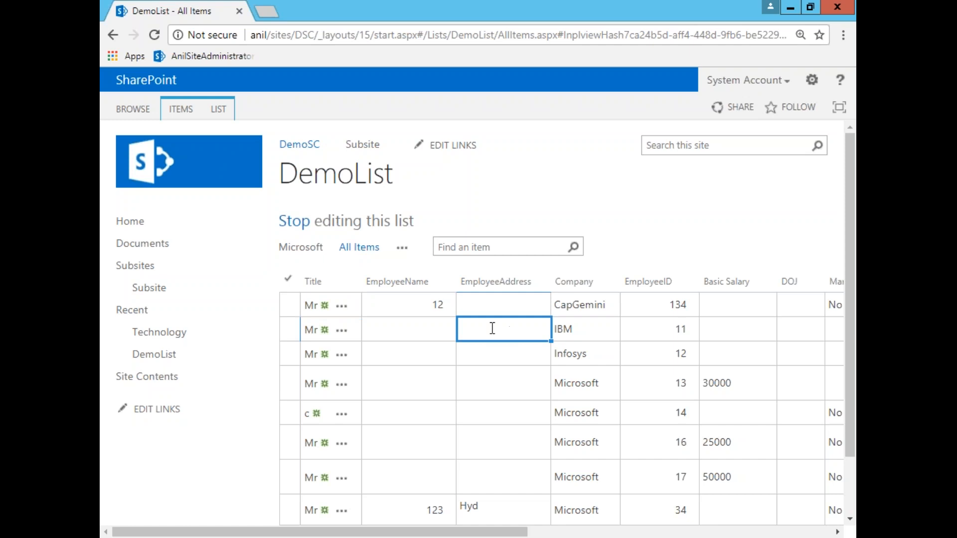
pyautogui.click(444, 335)
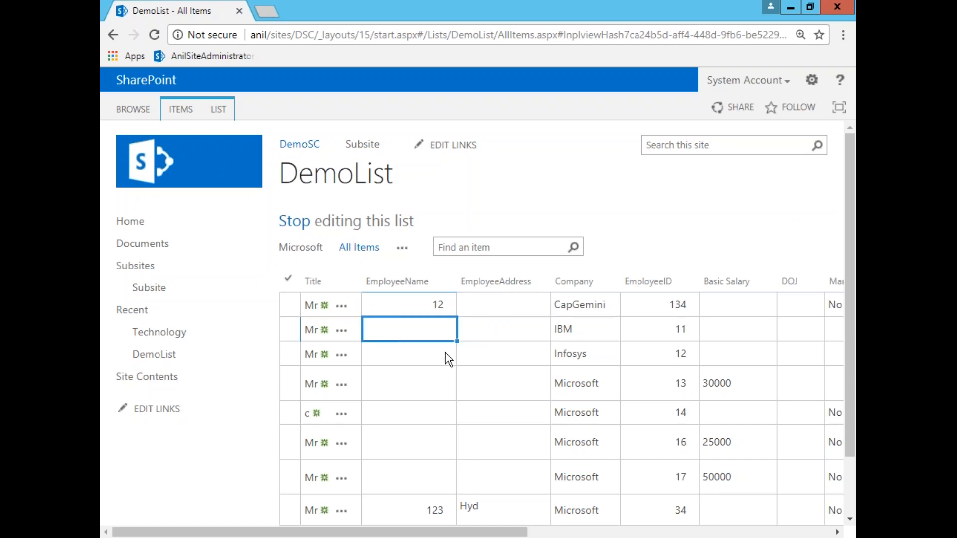
pyautogui.click(288, 230)
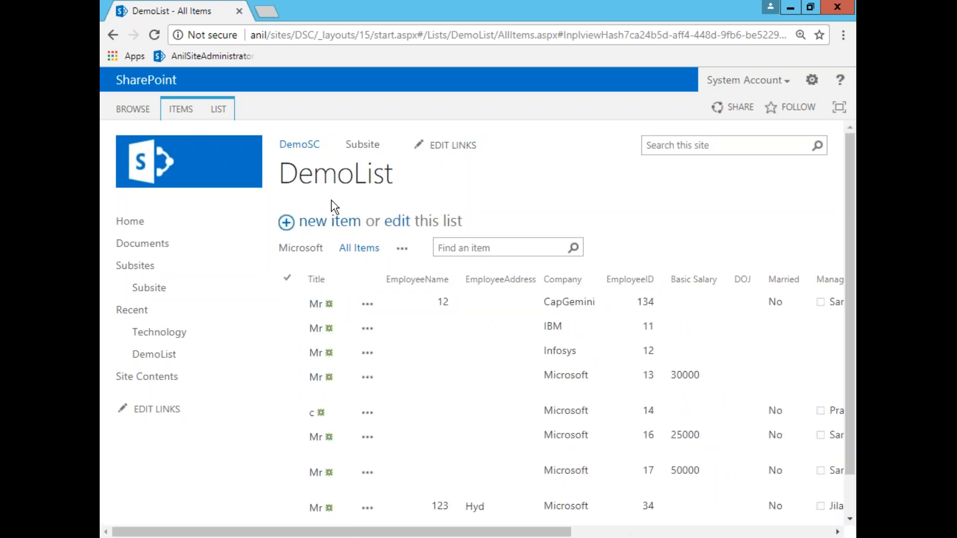
# Step: Delete the CapGemini item from DemoList and send it to the site Recycle Bin
pyautogui.click(287, 302)
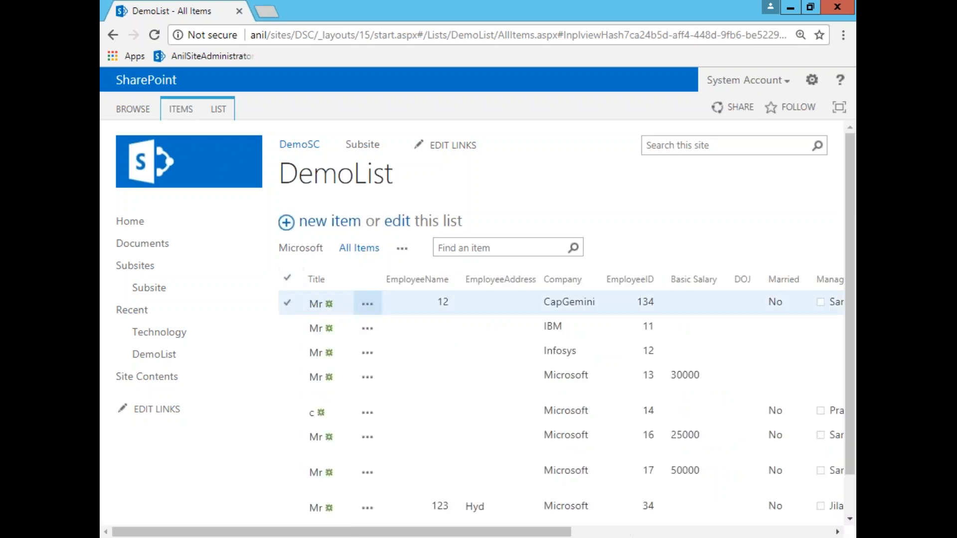
pyautogui.click(186, 119)
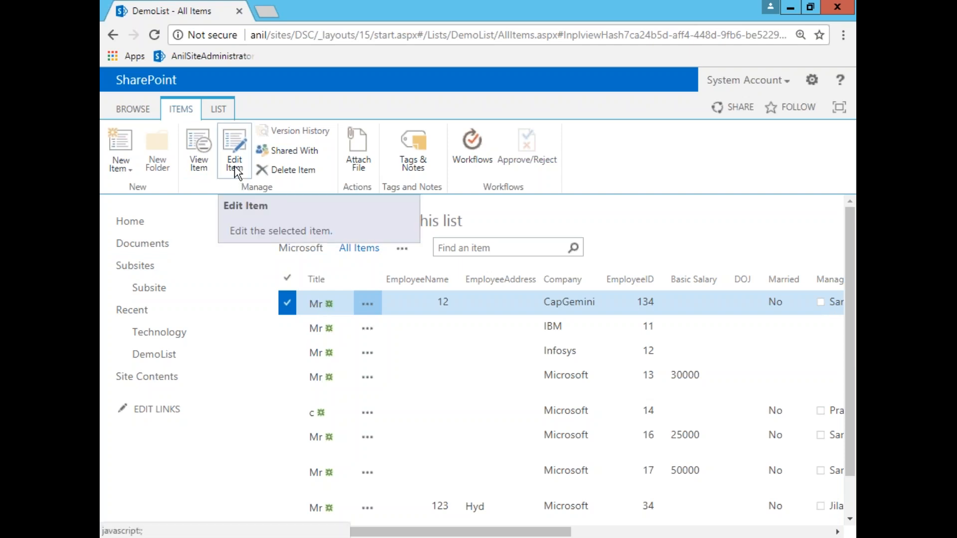
pyautogui.click(302, 170)
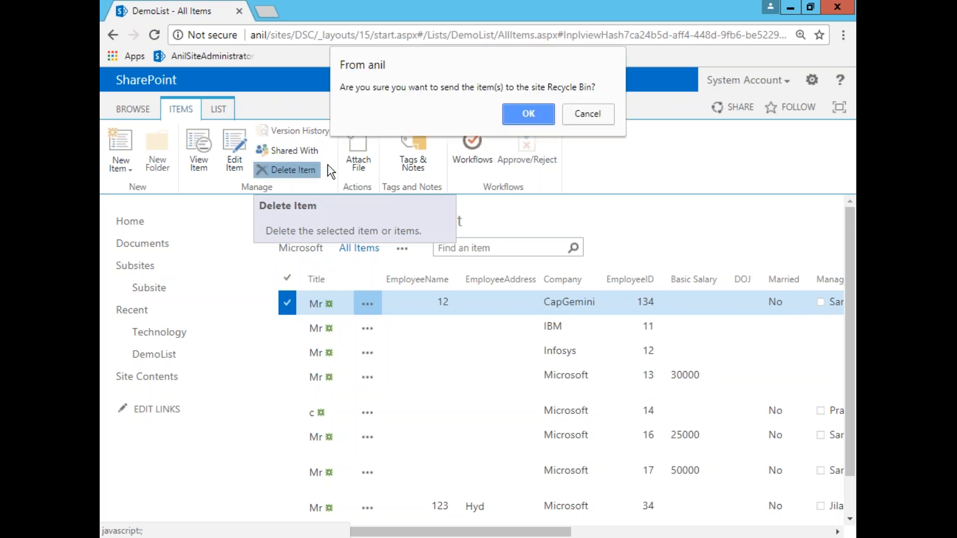
pyautogui.click(528, 114)
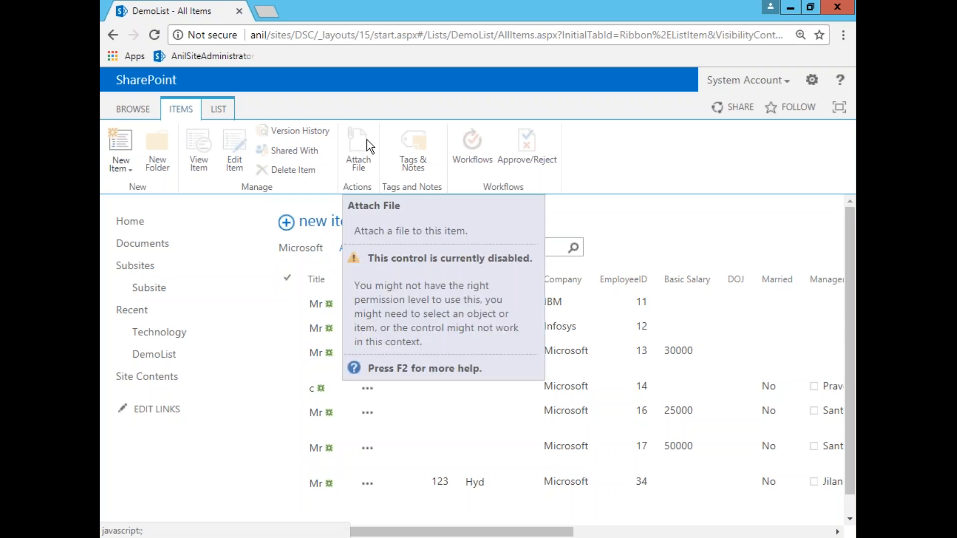
# Step: Open the IBM item with EmployeeID 11 and switch it to its edit form
pyautogui.click(290, 303)
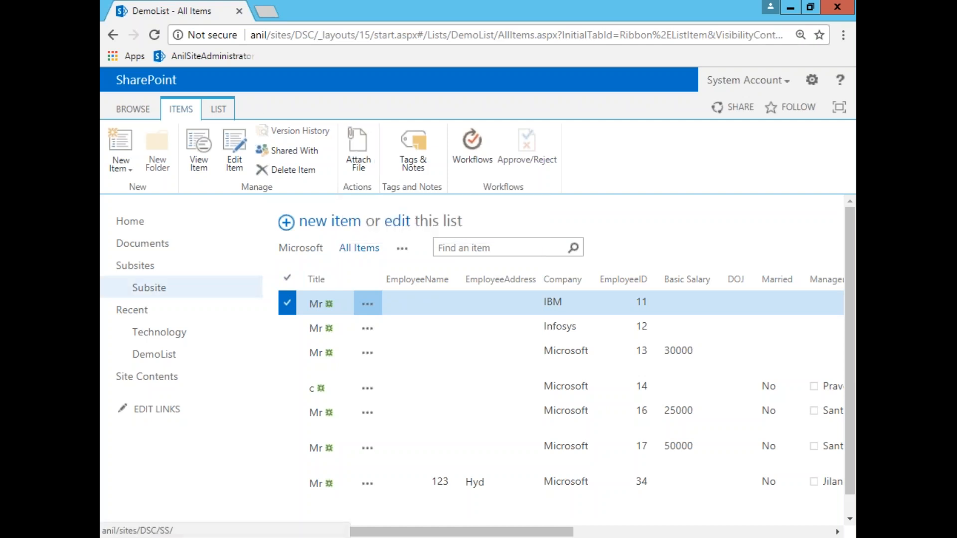
pyautogui.click(288, 304)
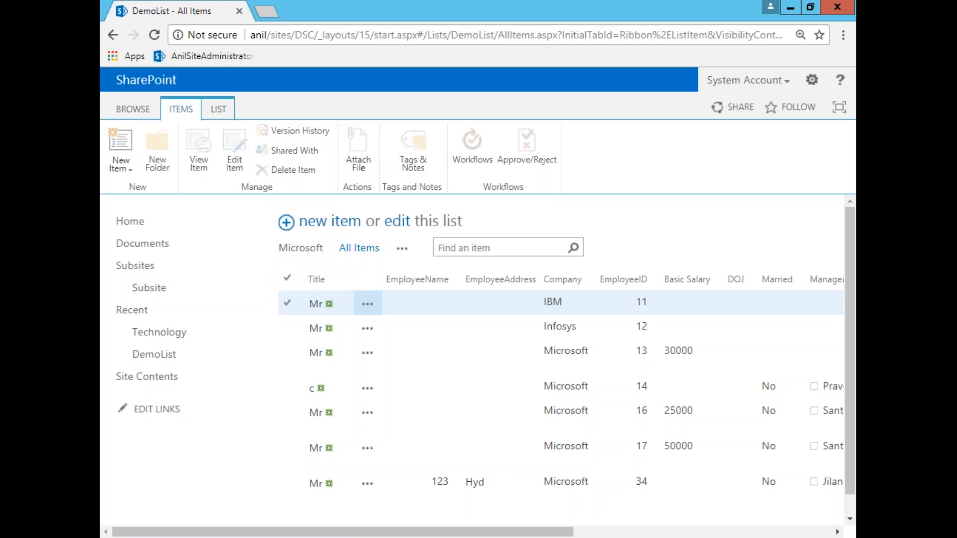
pyautogui.click(322, 305)
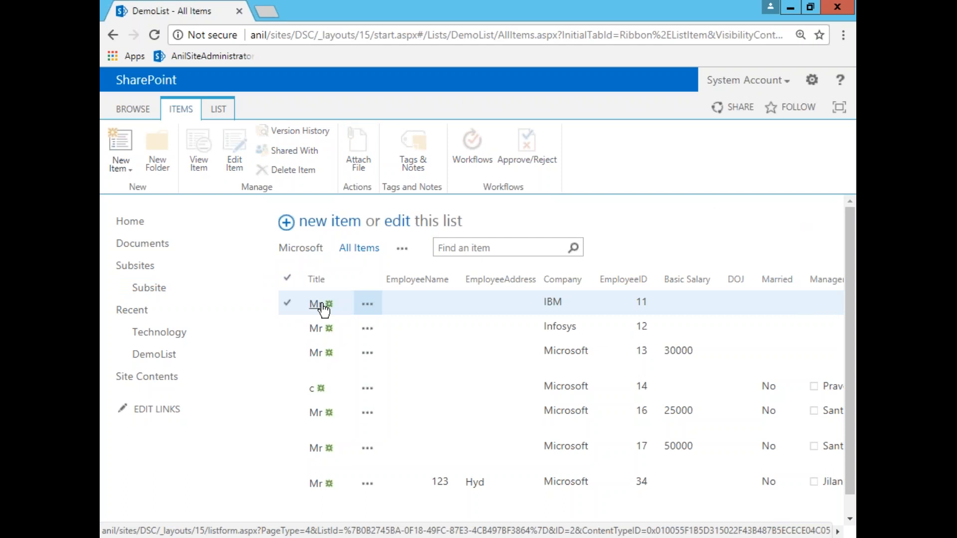
pyautogui.click(323, 305)
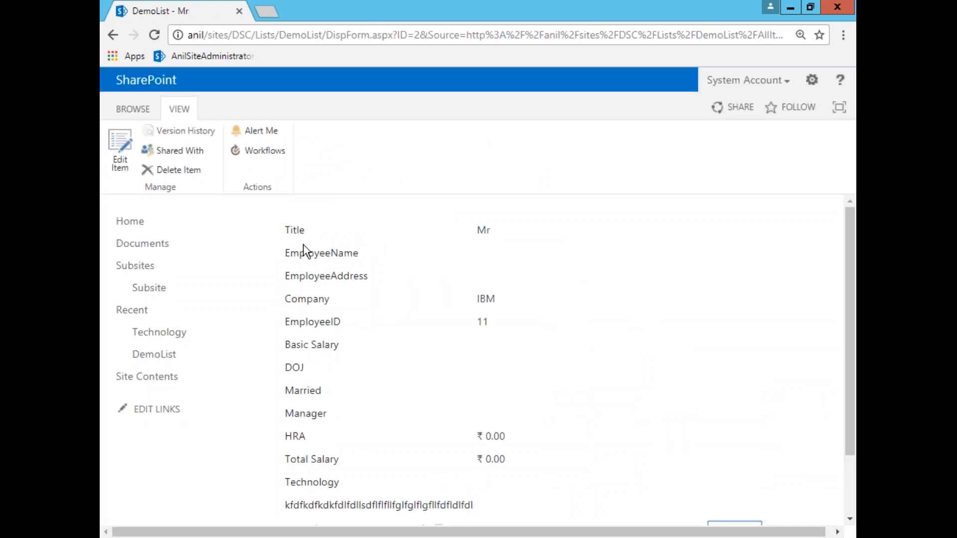
pyautogui.click(123, 162)
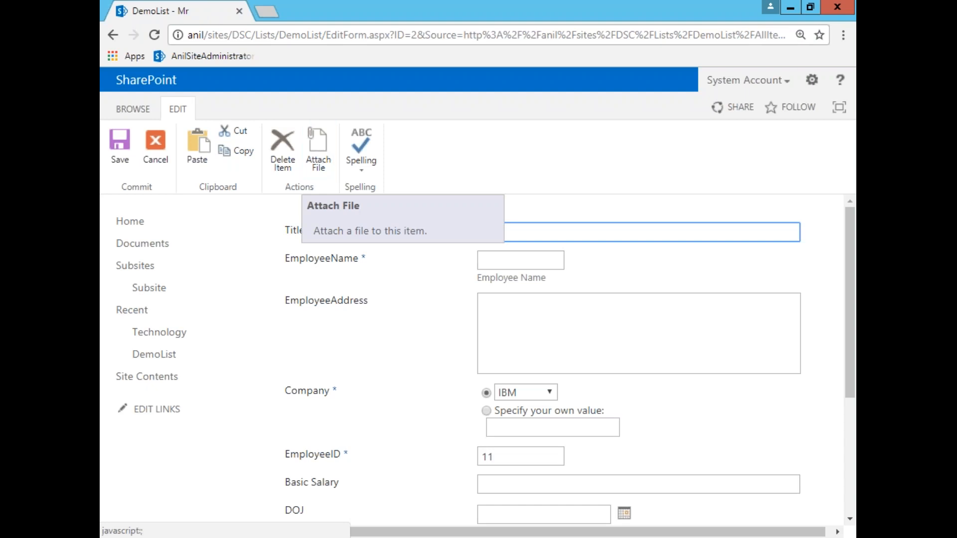
# Step: Attach the file banner.jpg from the Desktop to the IBM item
pyautogui.click(325, 150)
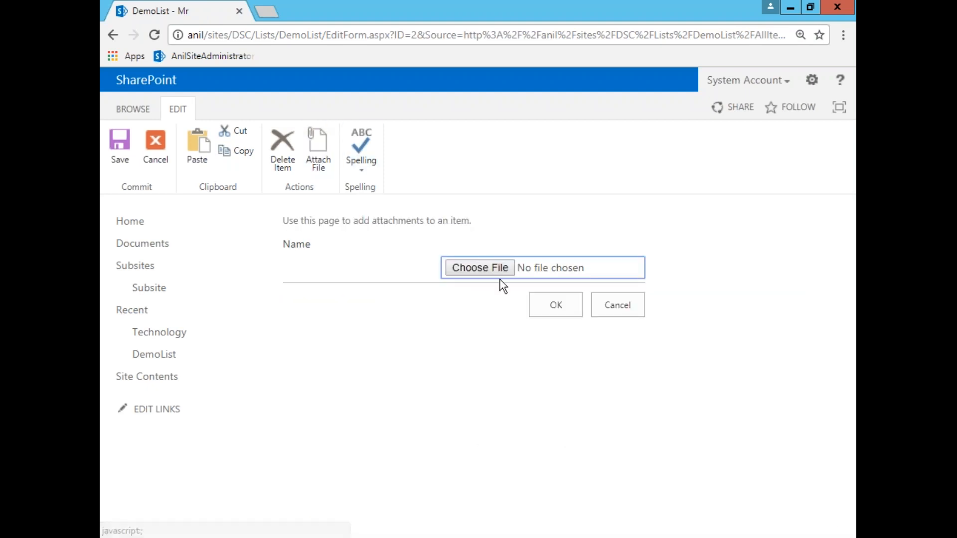
pyautogui.click(486, 271)
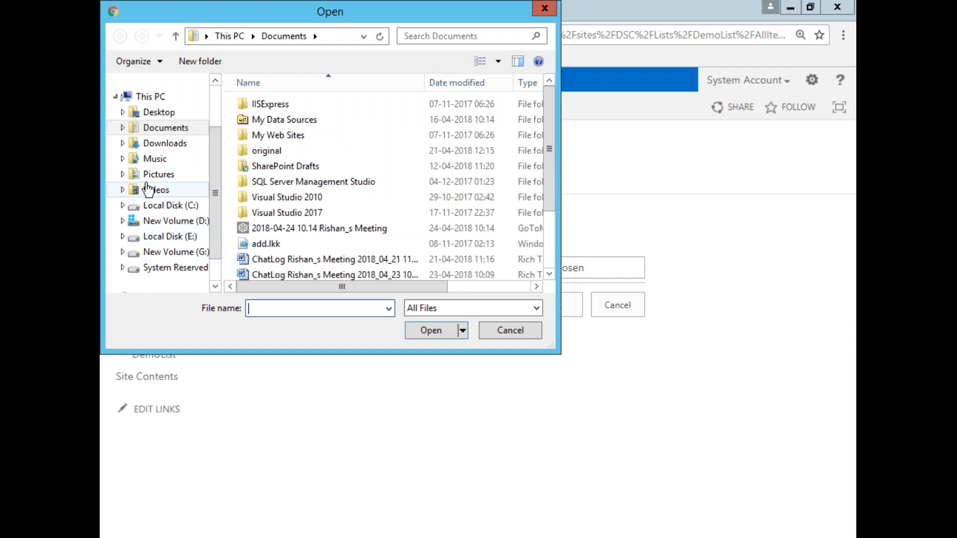
pyautogui.click(169, 111)
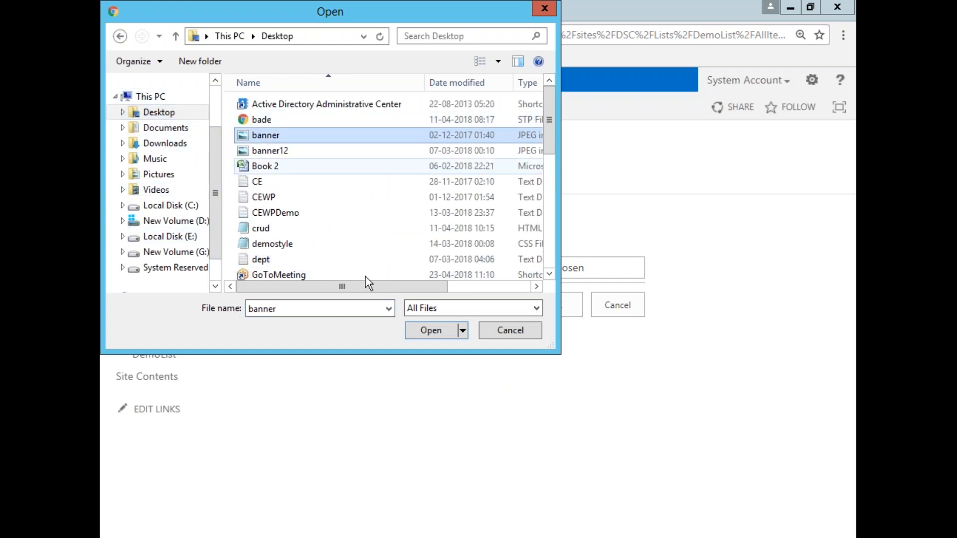
pyautogui.click(423, 331)
pyautogui.click(544, 311)
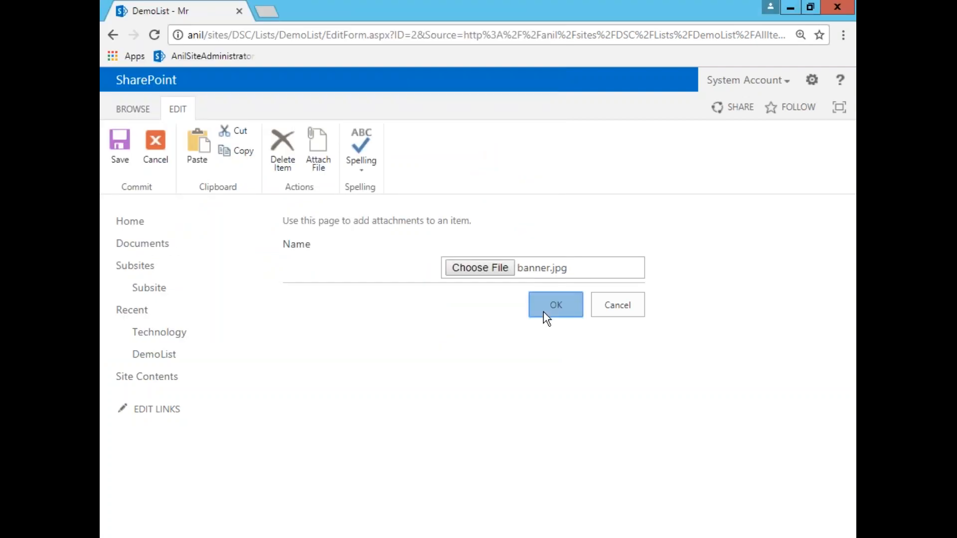
# Step: Set the IBM item's EmployeeName to 342, fill in the manager's name in the Manager field, and save the item
pyautogui.click(117, 140)
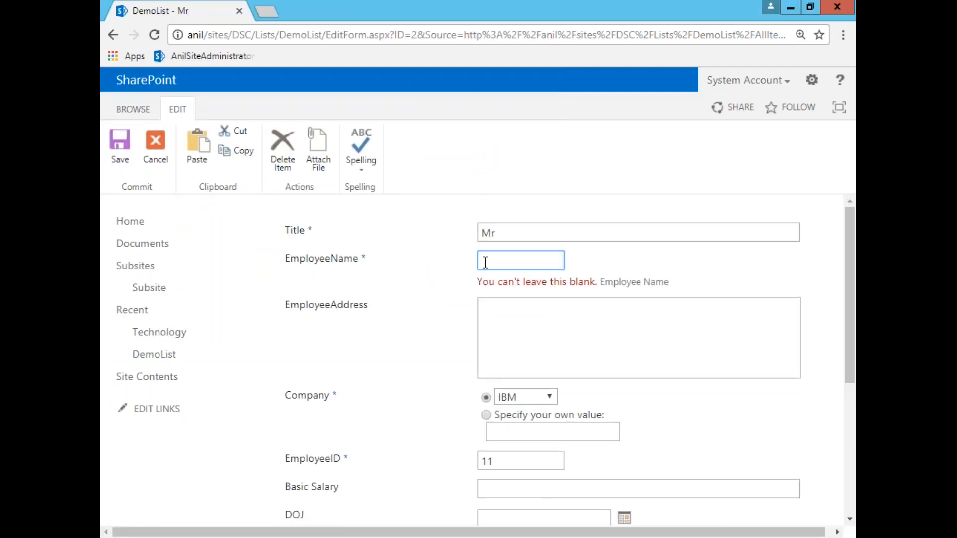
pyautogui.write('342')
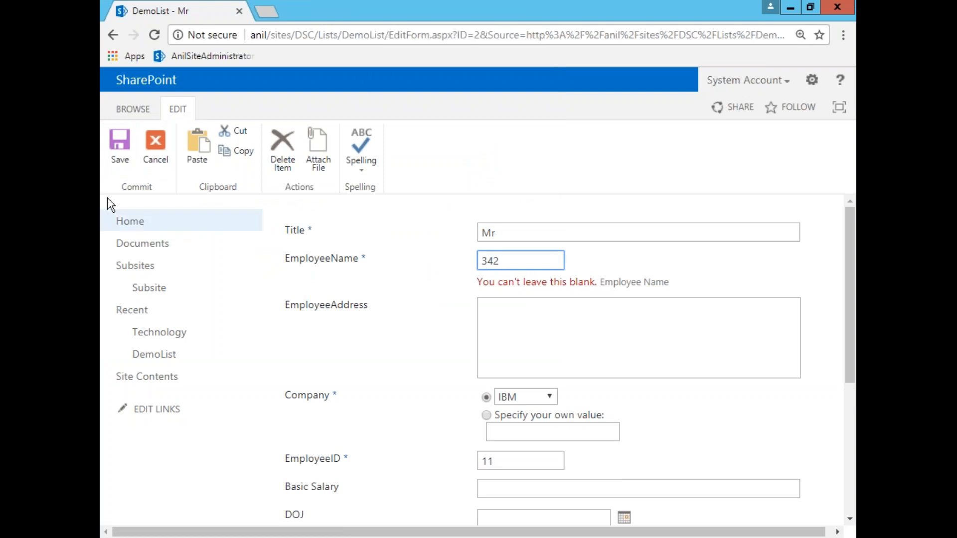
pyautogui.click(118, 155)
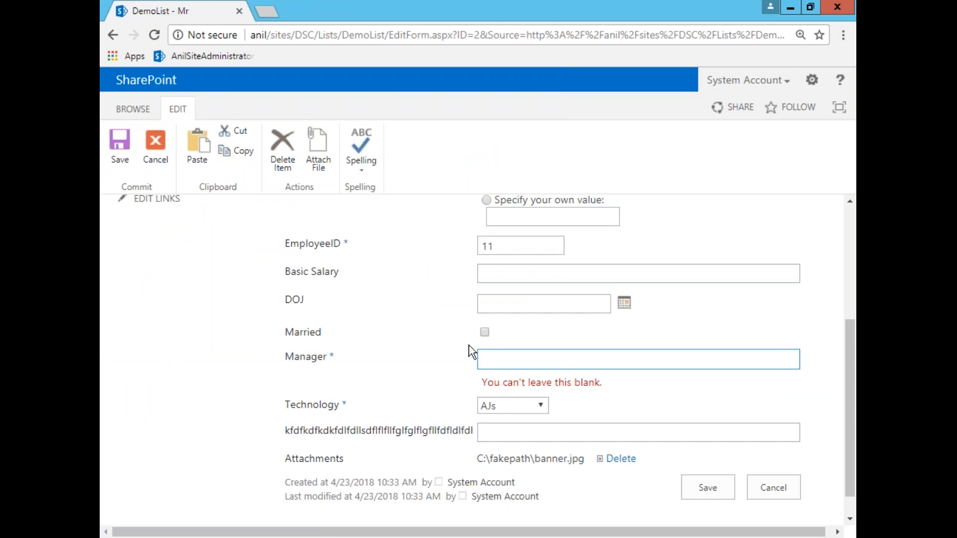
pyautogui.write('kesha')
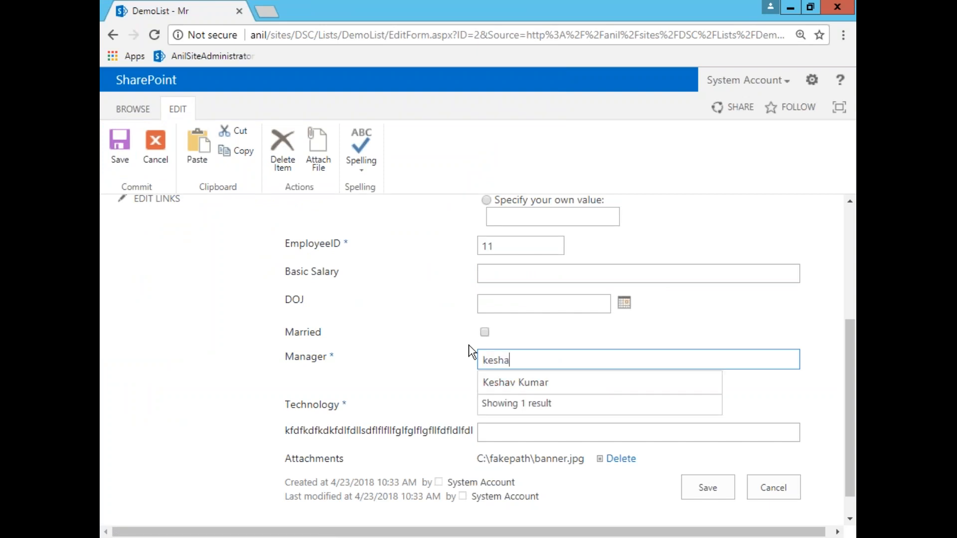
pyautogui.click(518, 382)
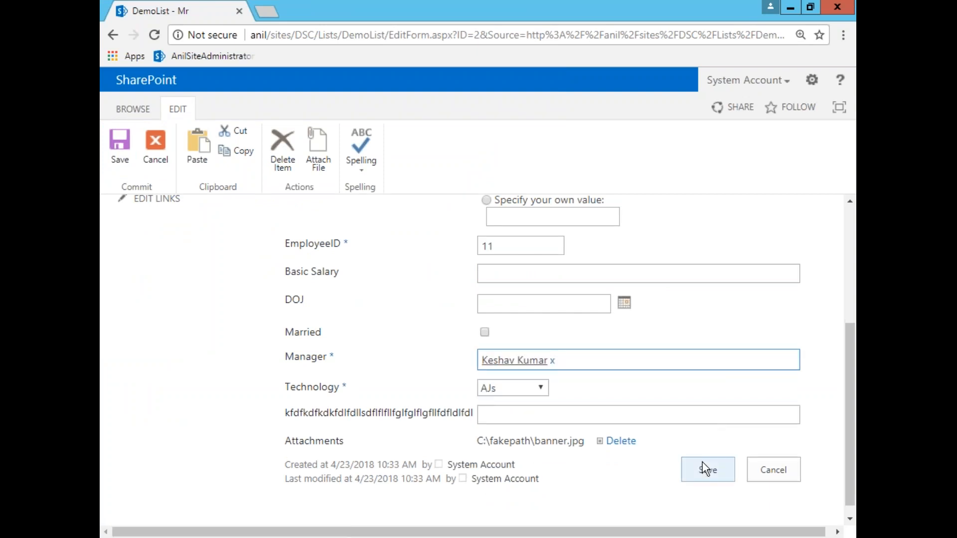
pyautogui.click(702, 467)
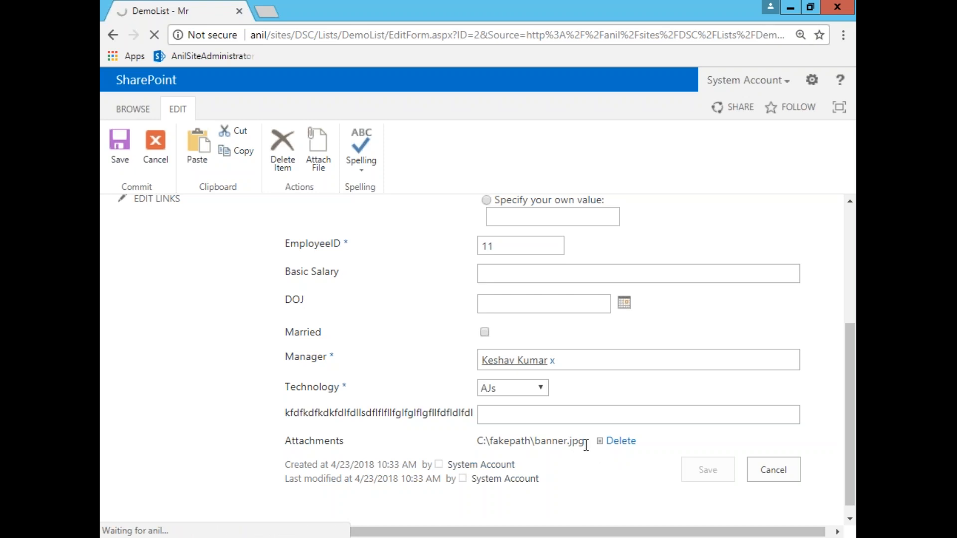
pyautogui.moveTo(585, 445); pyautogui.dragTo(462, 444)
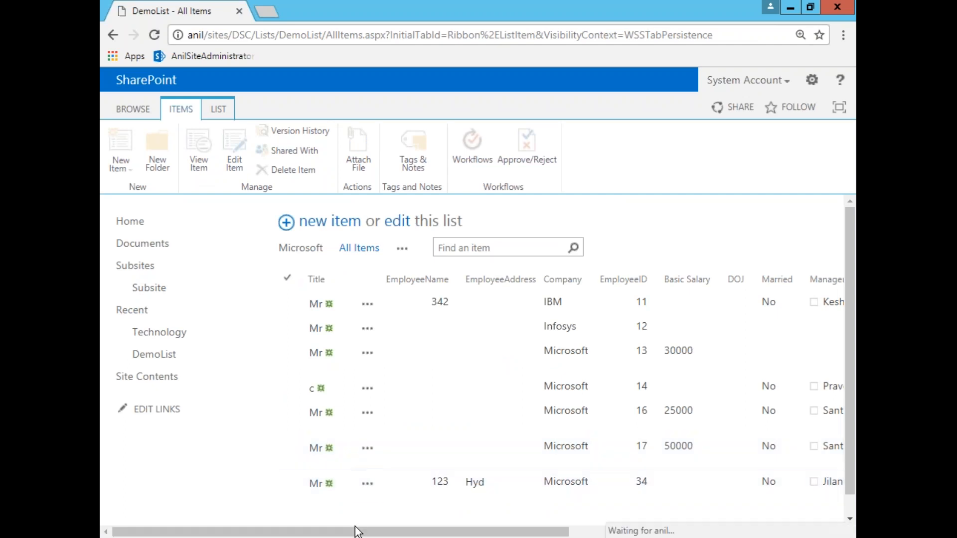
# Step: Open the saved IBM item, view its attachment banner.jpg, and return to the All Items list
pyautogui.moveTo(356, 534); pyautogui.dragTo(319, 425)
pyautogui.click(344, 313)
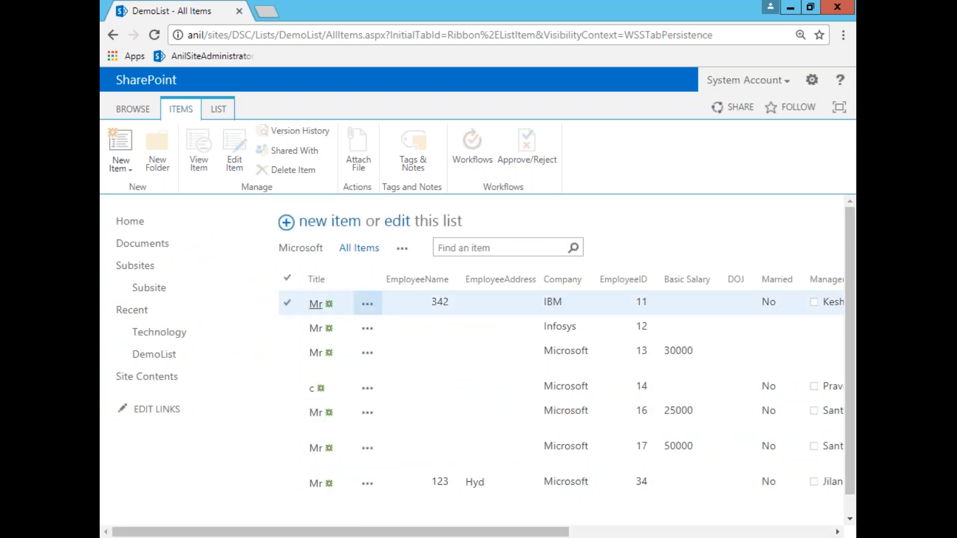
pyautogui.click(315, 305)
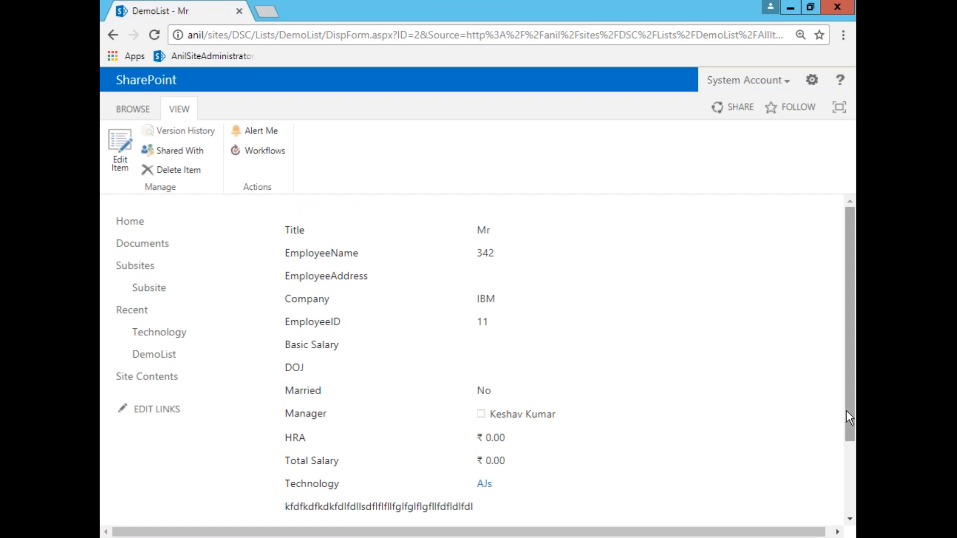
pyautogui.moveTo(846, 411); pyautogui.dragTo(855, 503)
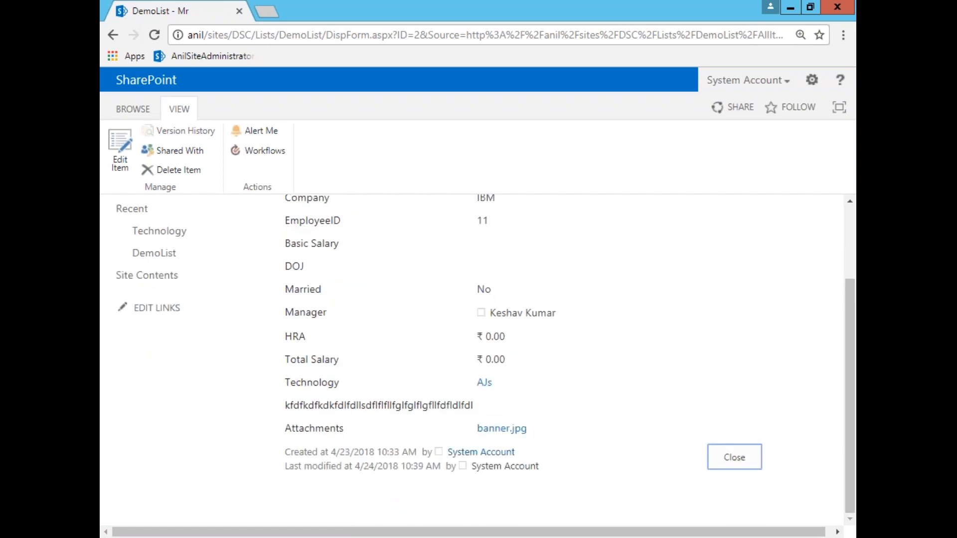
pyautogui.click(500, 430)
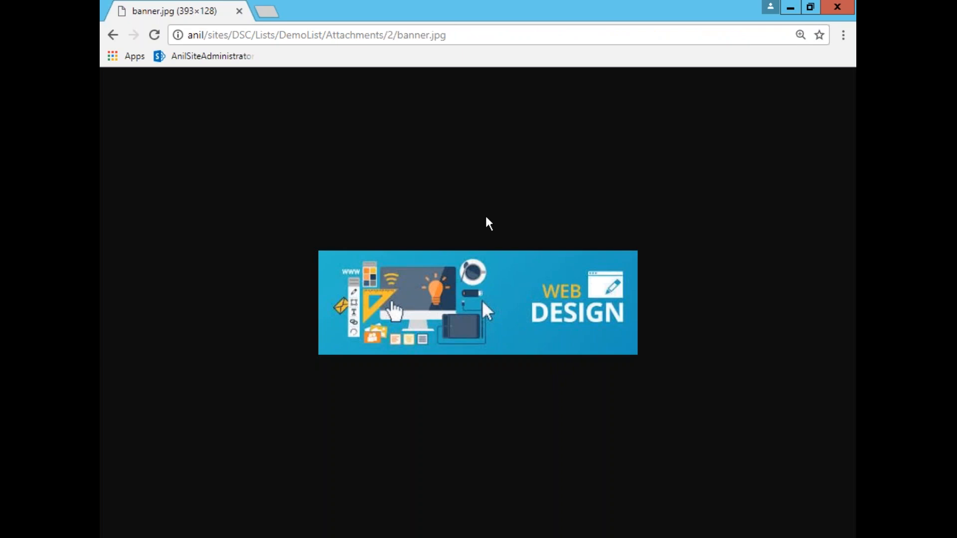
pyautogui.click(110, 35)
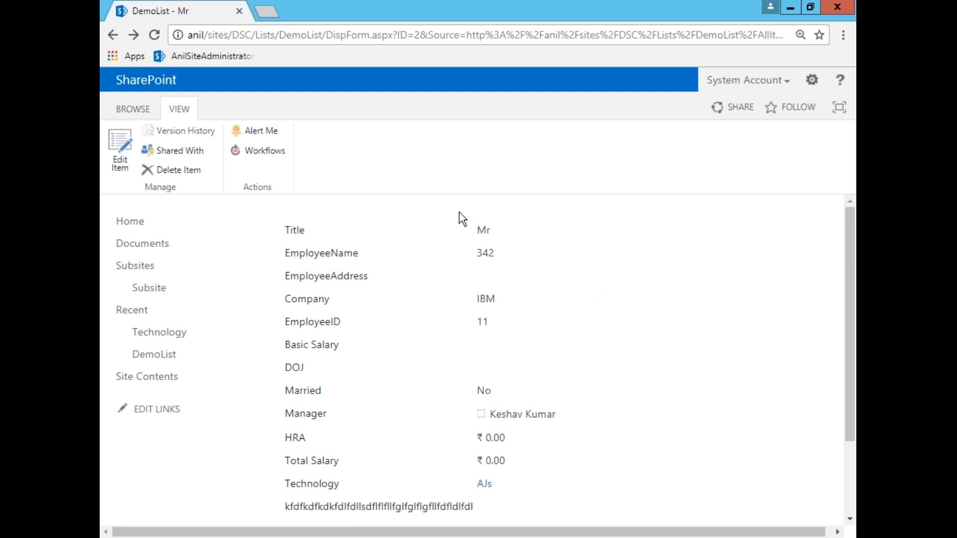
pyautogui.click(108, 39)
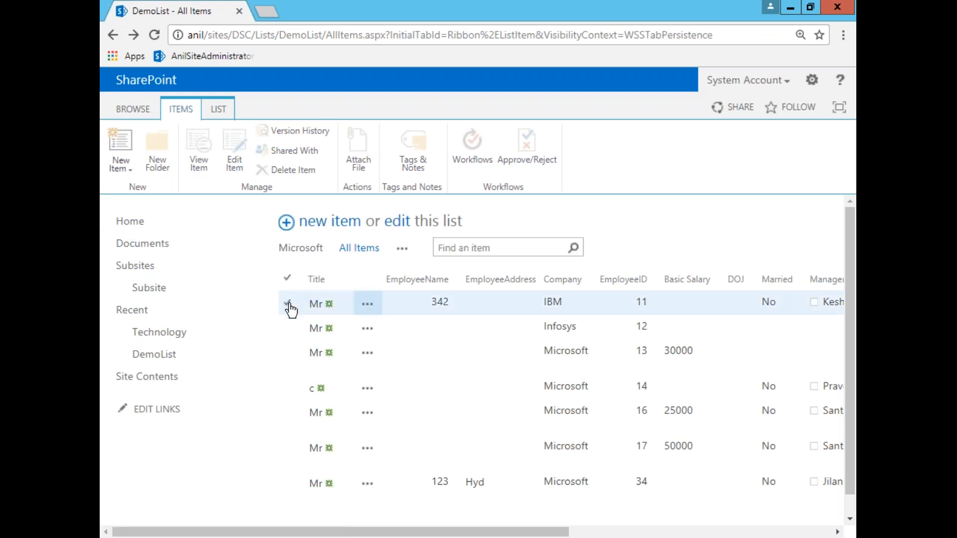
# Step: Select the IBM item, review the item commands, and switch the list between Quick Edit and standard view twice
pyautogui.click(289, 304)
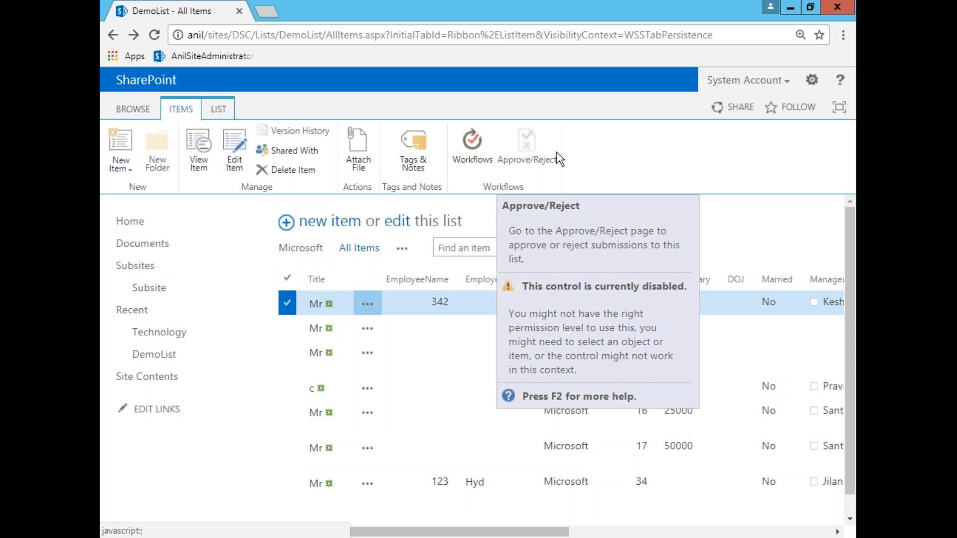
pyautogui.click(221, 116)
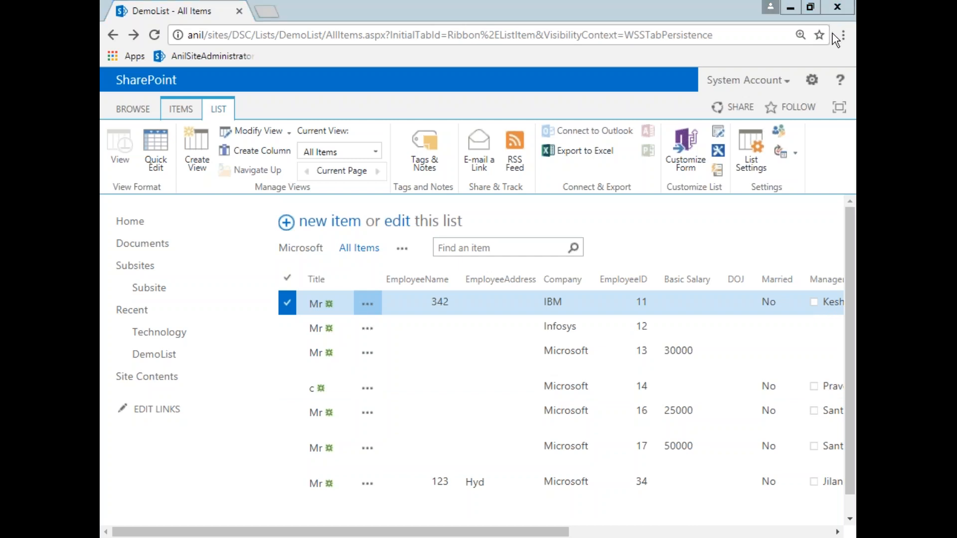
pyautogui.click(166, 147)
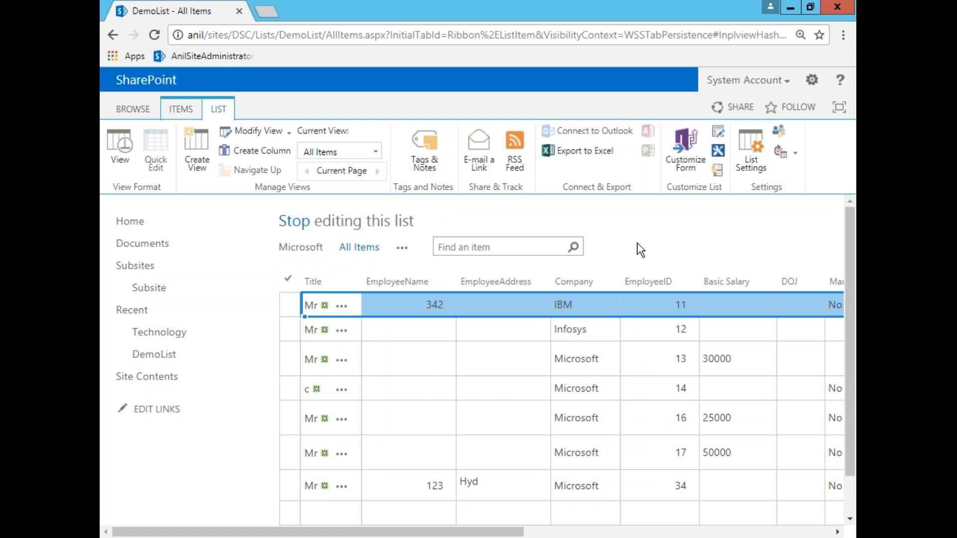
pyautogui.click(125, 153)
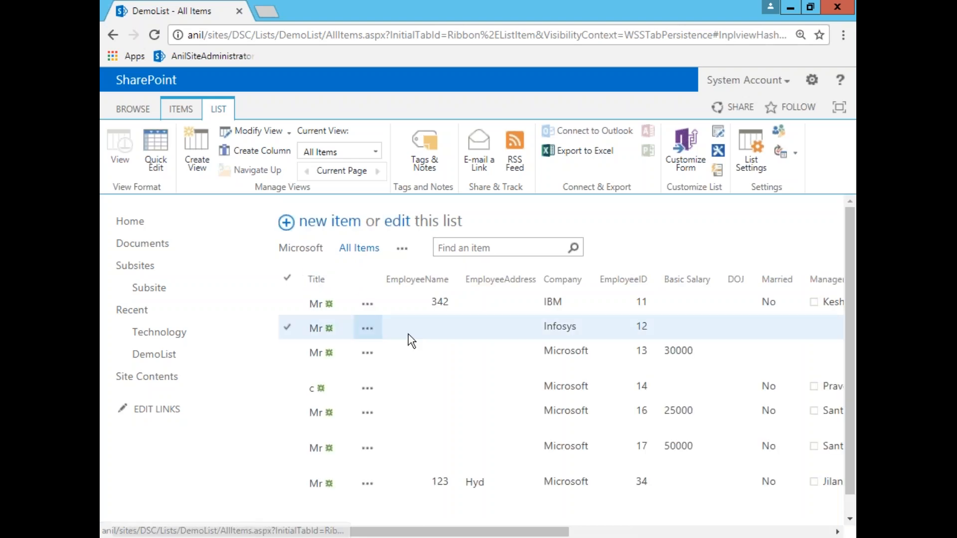
pyautogui.click(402, 224)
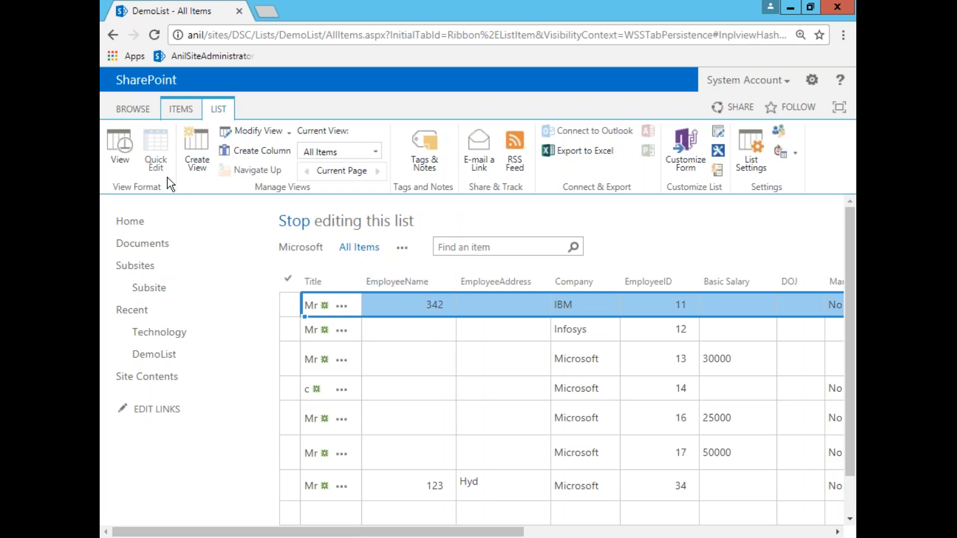
pyautogui.click(122, 149)
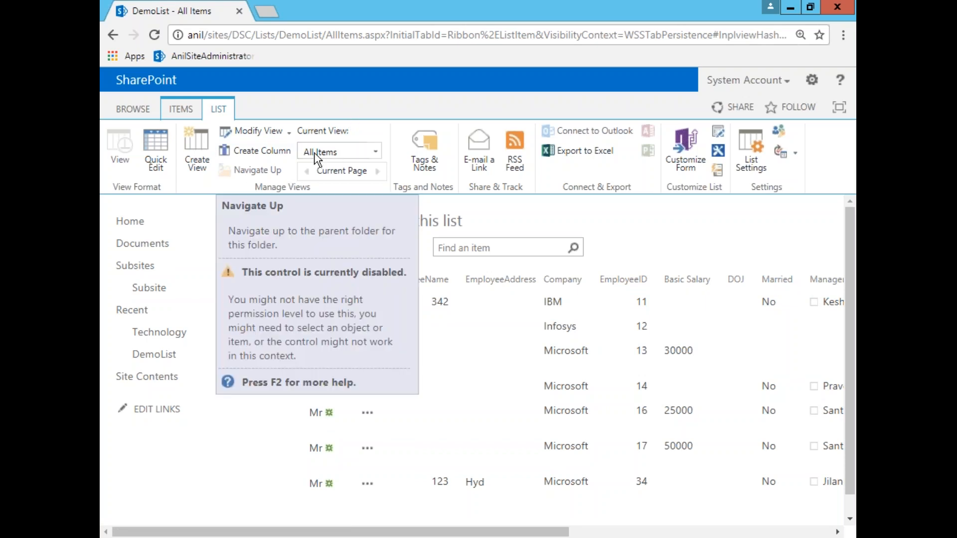
# Step: Check which views are available as the current view of DemoList, keeping All Items selected
pyautogui.click(373, 154)
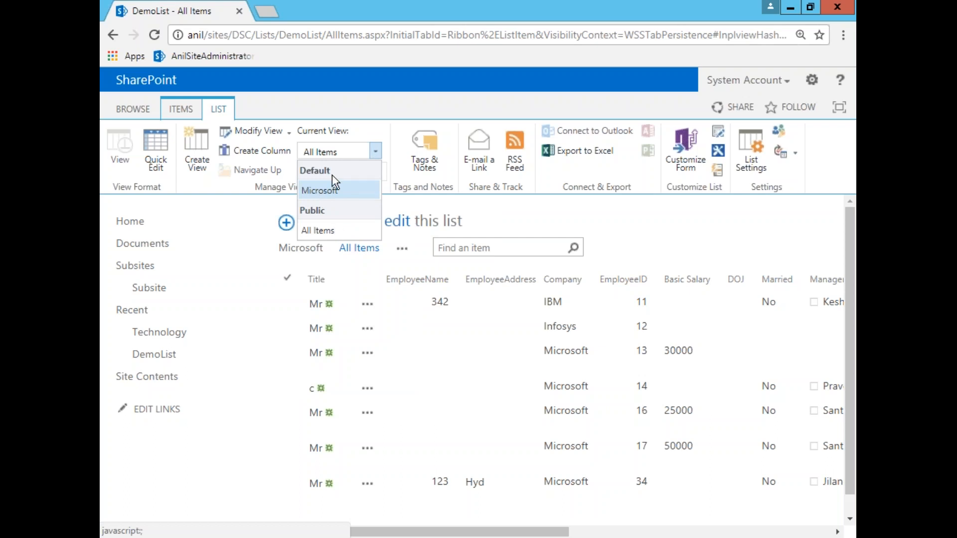
pyautogui.click(378, 127)
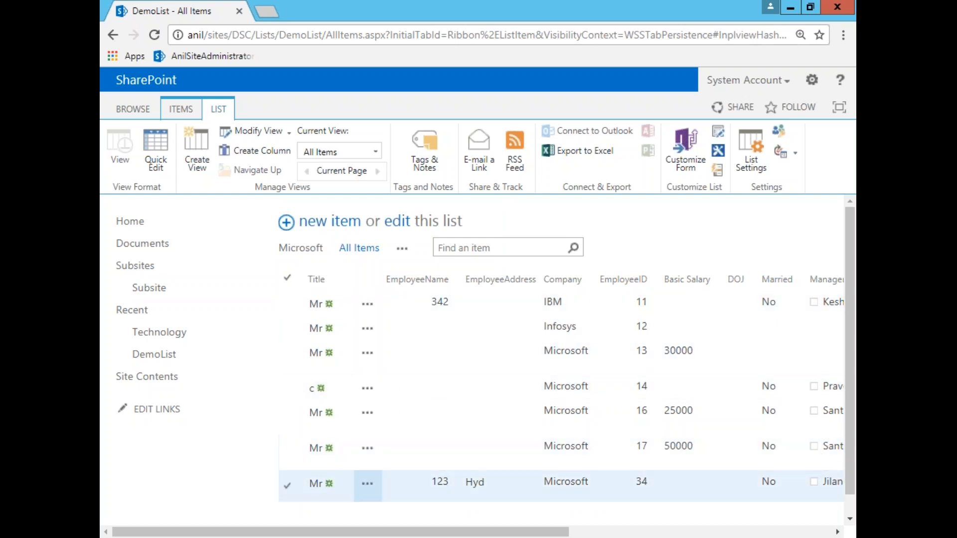
pyautogui.scroll(-1, 504, 514)
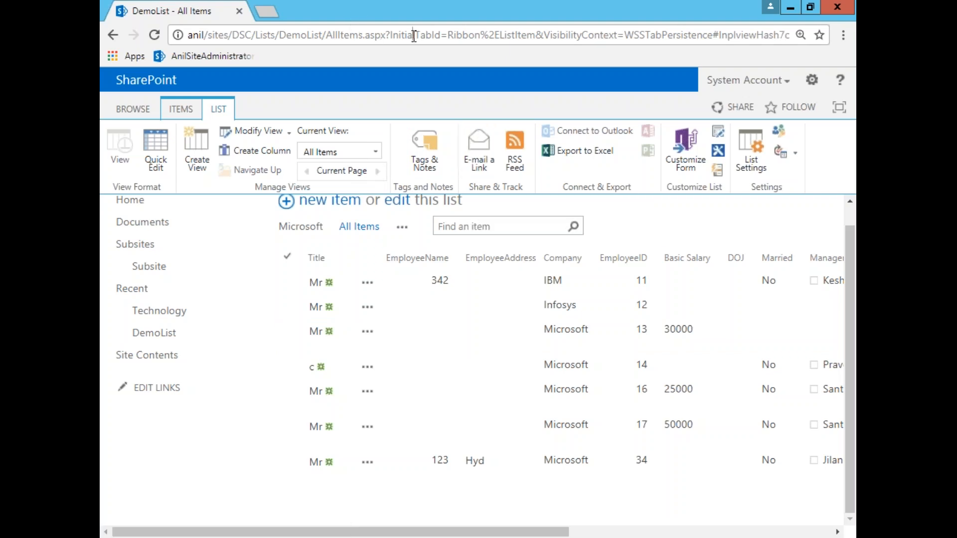
# Step: Copy the DemoList page address from its beginning through AllItems.aspx, leaving out the query parameters
pyautogui.moveTo(414, 36); pyautogui.dragTo(240, 33)
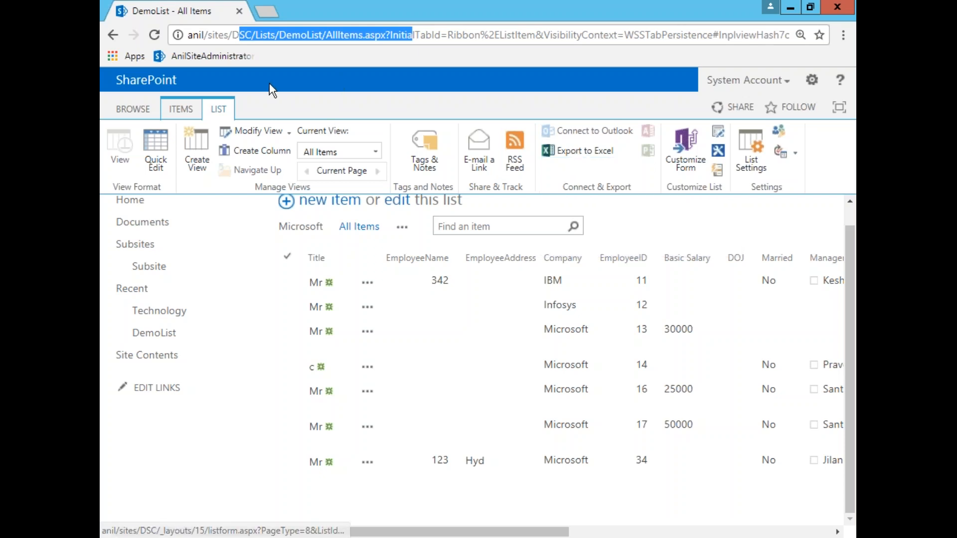
pyautogui.click(381, 35)
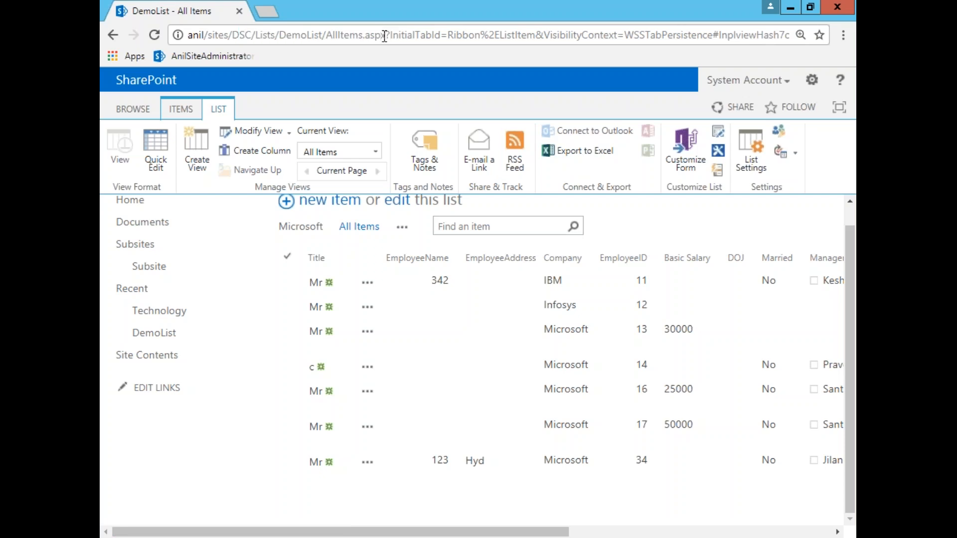
pyautogui.moveTo(384, 36); pyautogui.dragTo(276, 36)
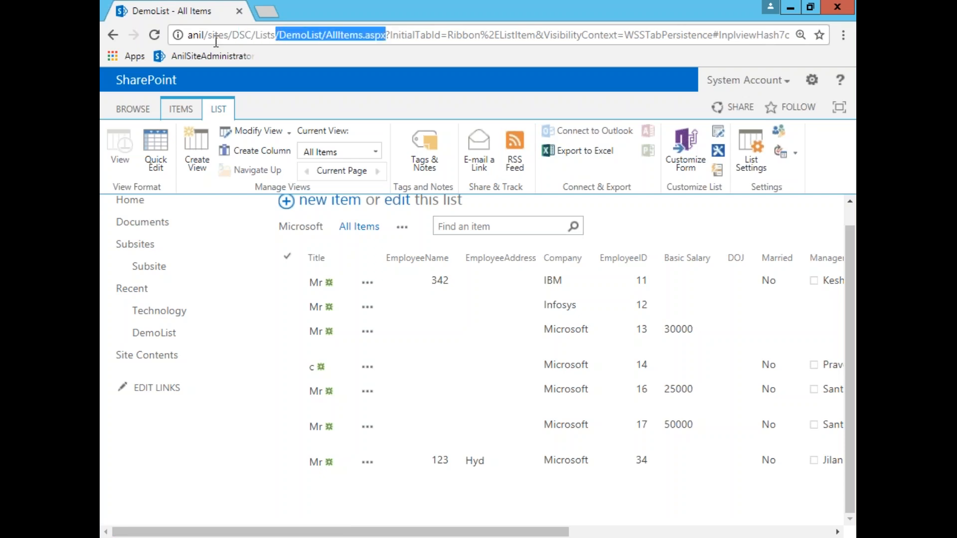
pyautogui.moveTo(216, 41); pyautogui.dragTo(182, 44)
pyautogui.hotkey('ctrl', 'c')
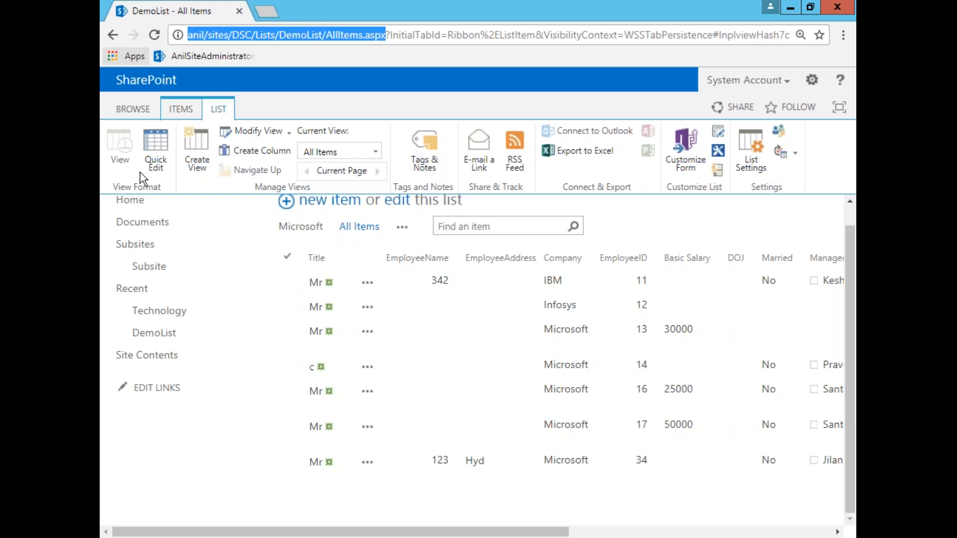
# Step: Open Internet Explorer and load the copied DemoList AllItems.aspx address
pyautogui.click(110, 529)
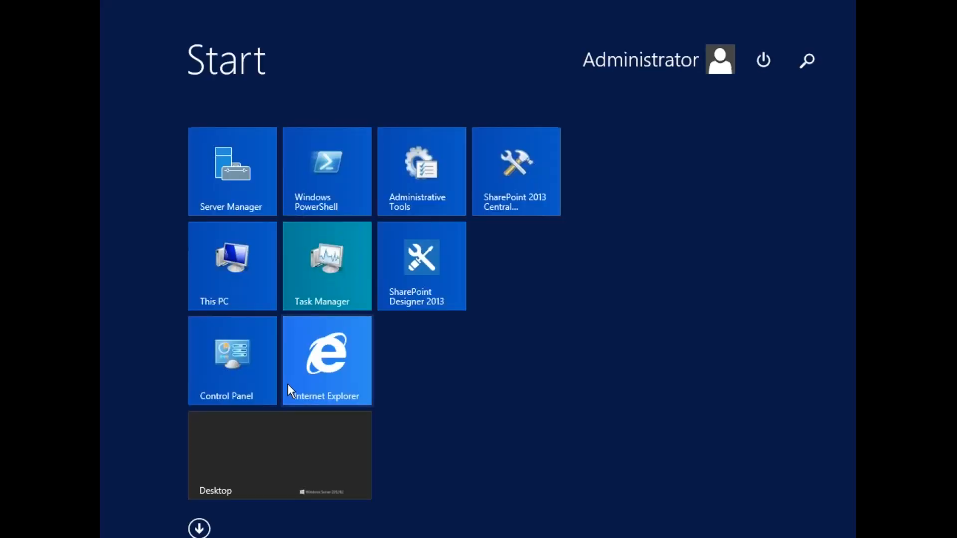
pyautogui.click(322, 372)
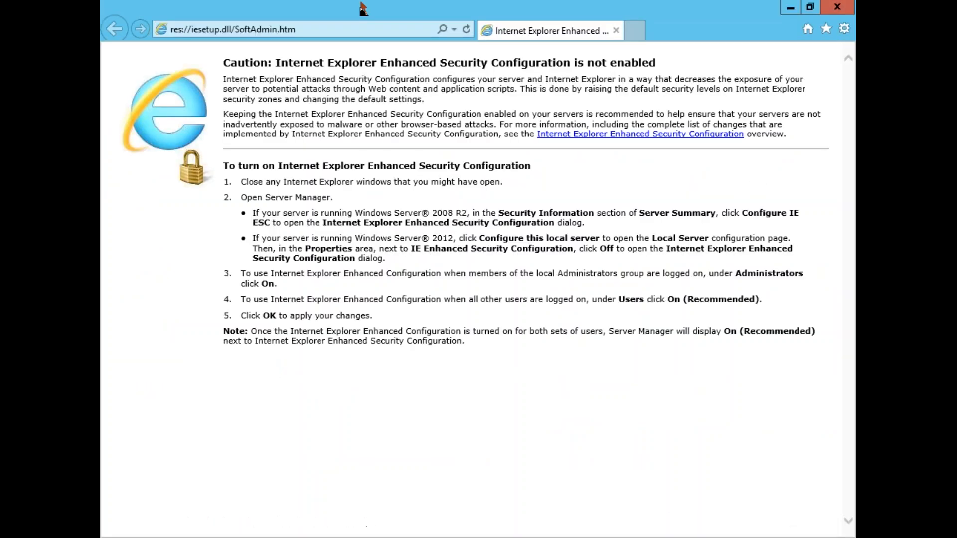
pyautogui.click(346, 25)
pyautogui.hotkey('ctrl', 'v')
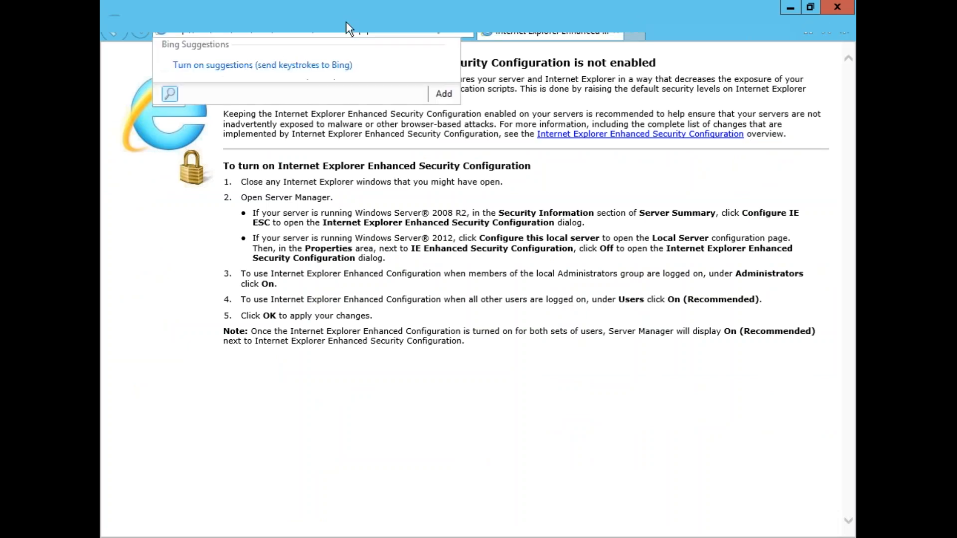
pyautogui.press('Return')
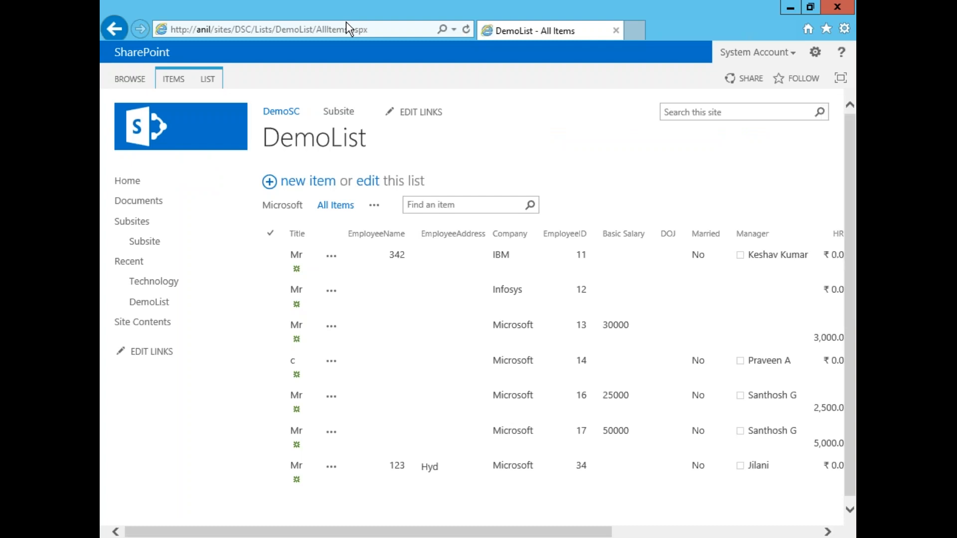
# Step: Export DemoList to Excel, opening the query file owssvr.iqy and enabling its data connection
pyautogui.click(208, 80)
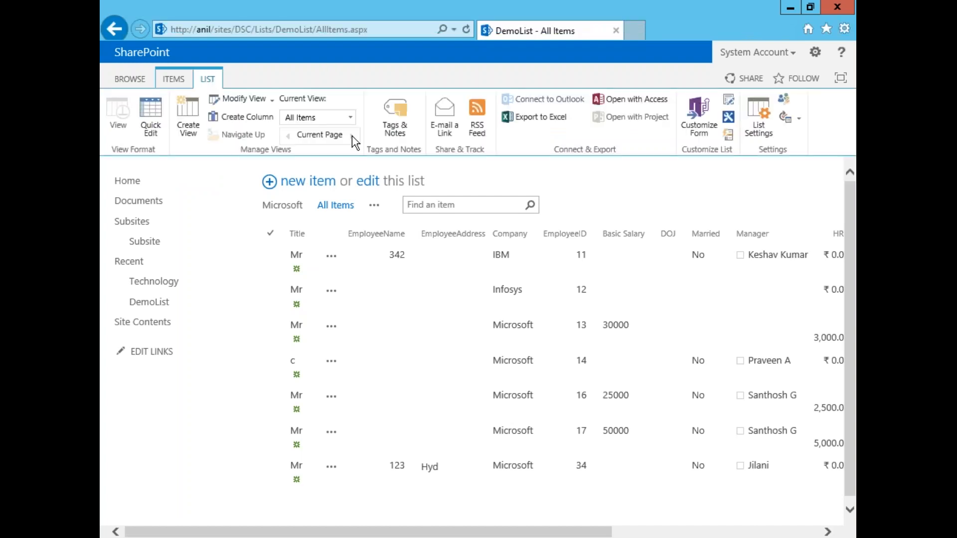
pyautogui.click(533, 119)
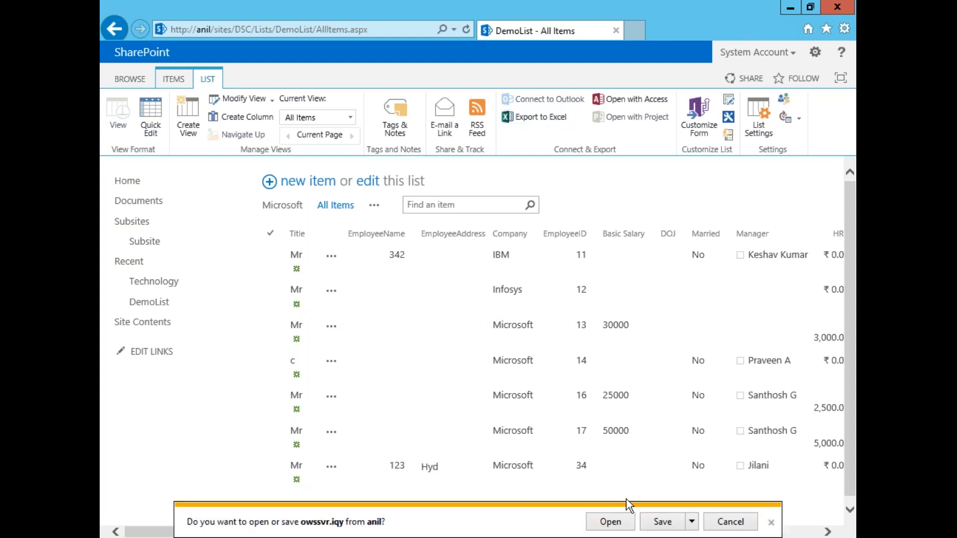
pyautogui.click(607, 522)
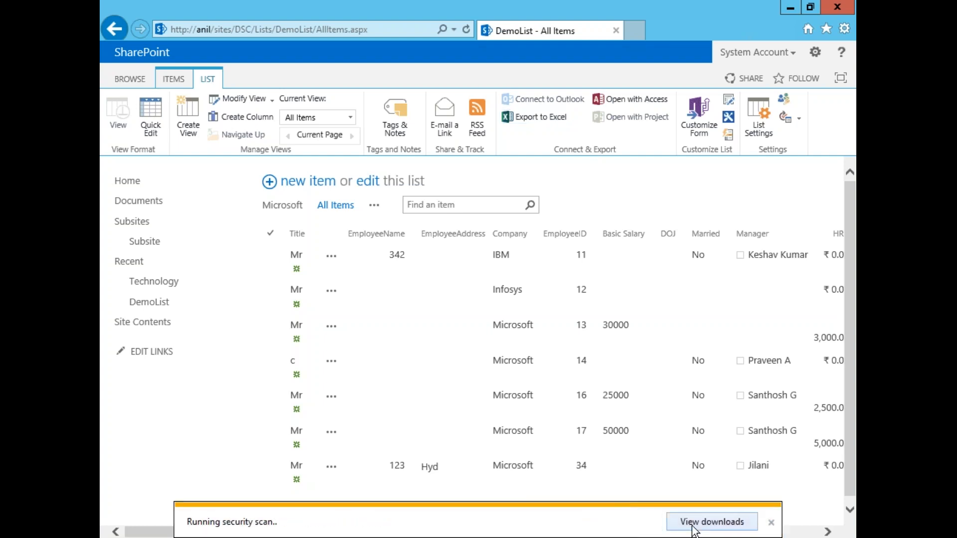
pyautogui.click(692, 523)
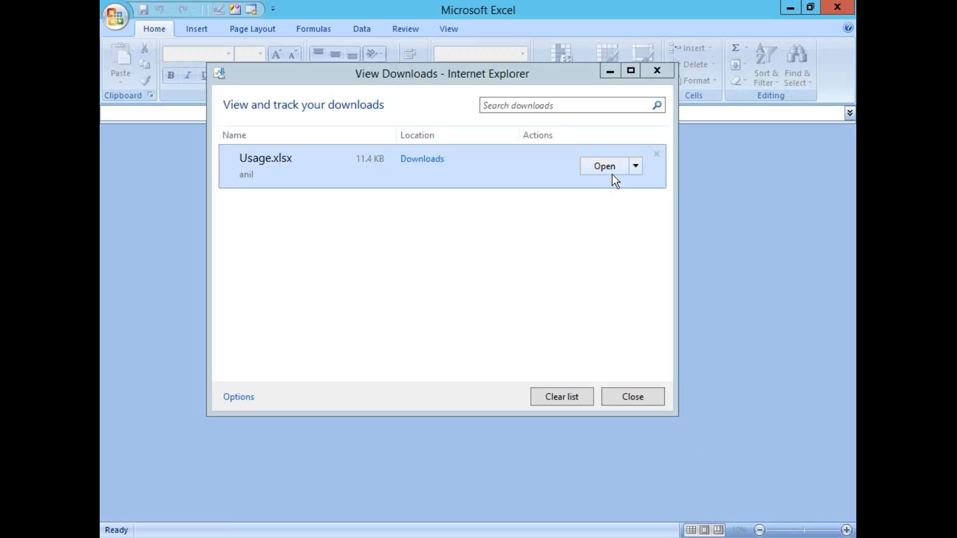
pyautogui.click(609, 71)
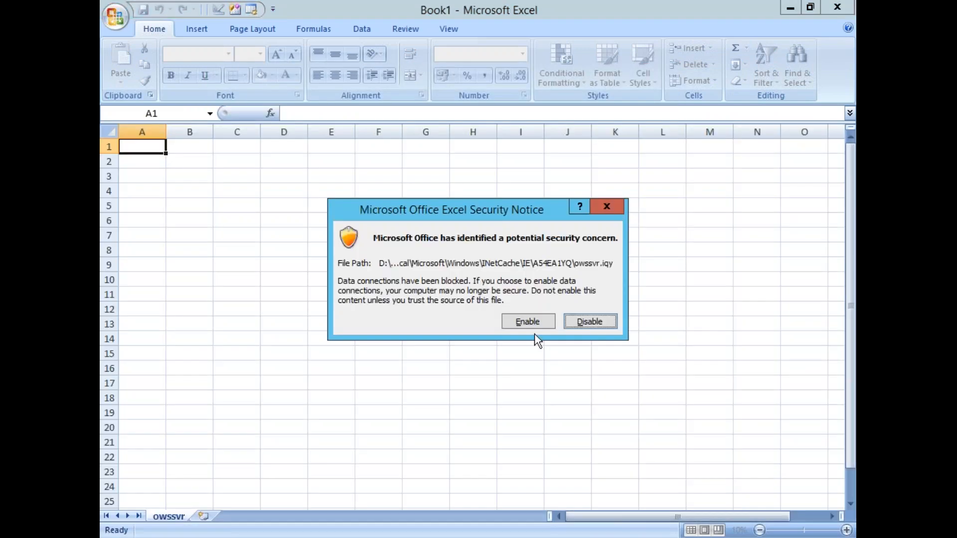
pyautogui.click(532, 323)
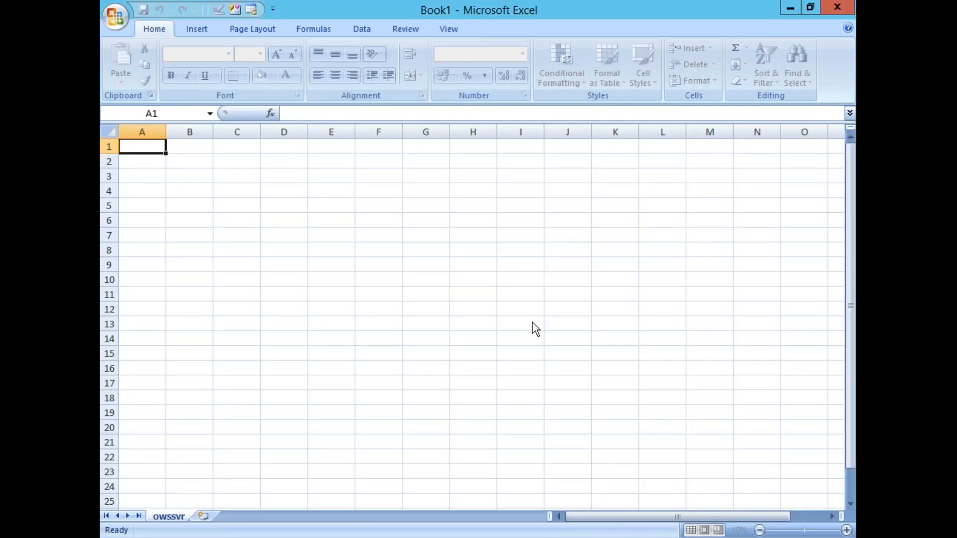
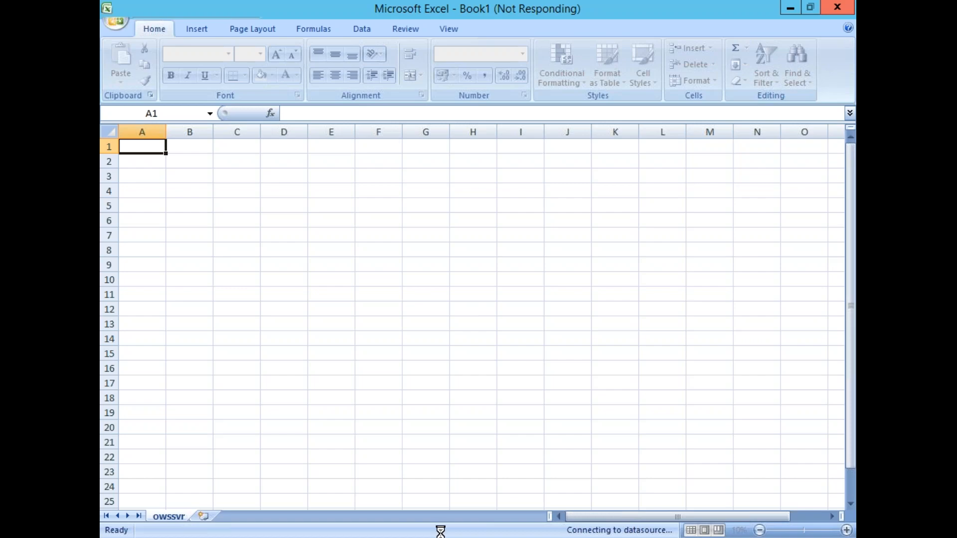
pyautogui.moveTo(439, 528)
pyautogui.click(412, 503)
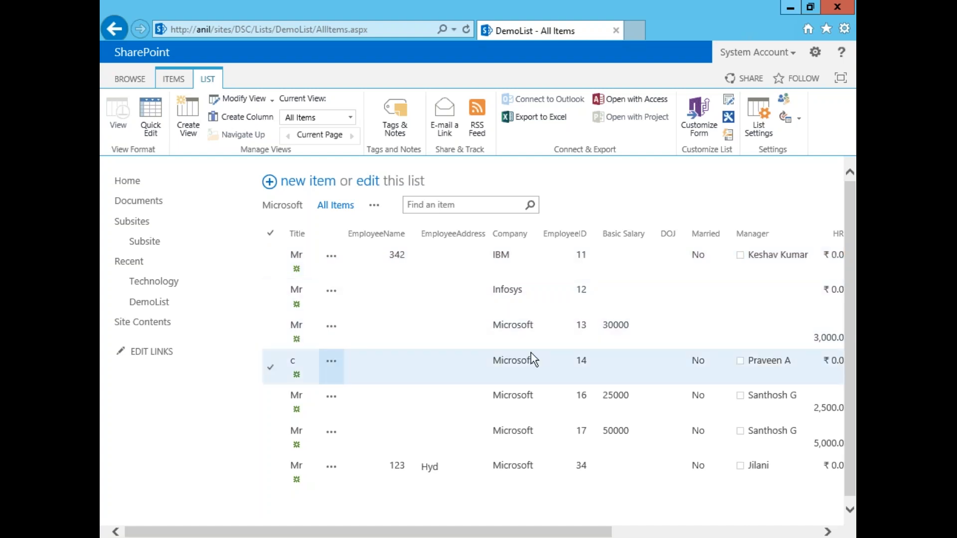
pyautogui.click(789, 8)
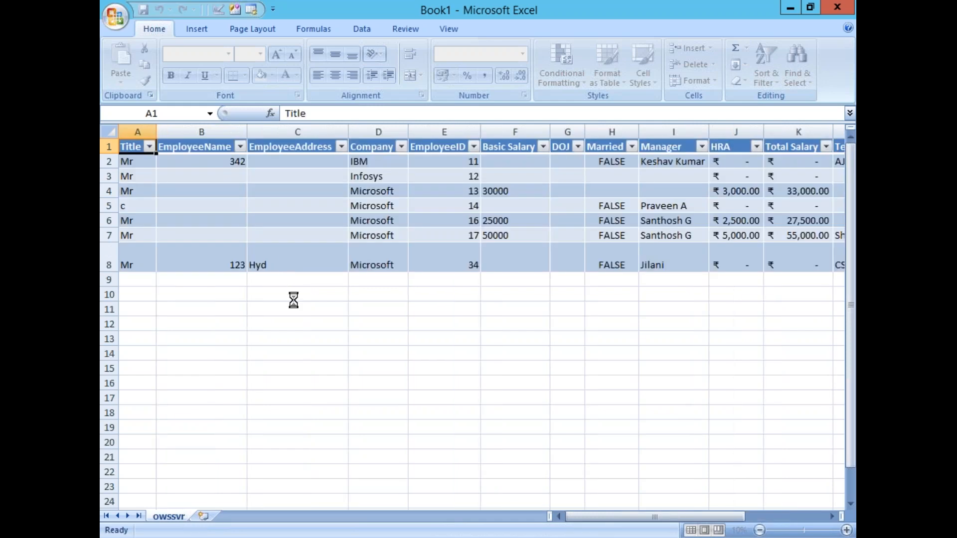
# Step: Examine the exported DemoList table in Excel from the Title column through the header of the last column
pyautogui.click(314, 350)
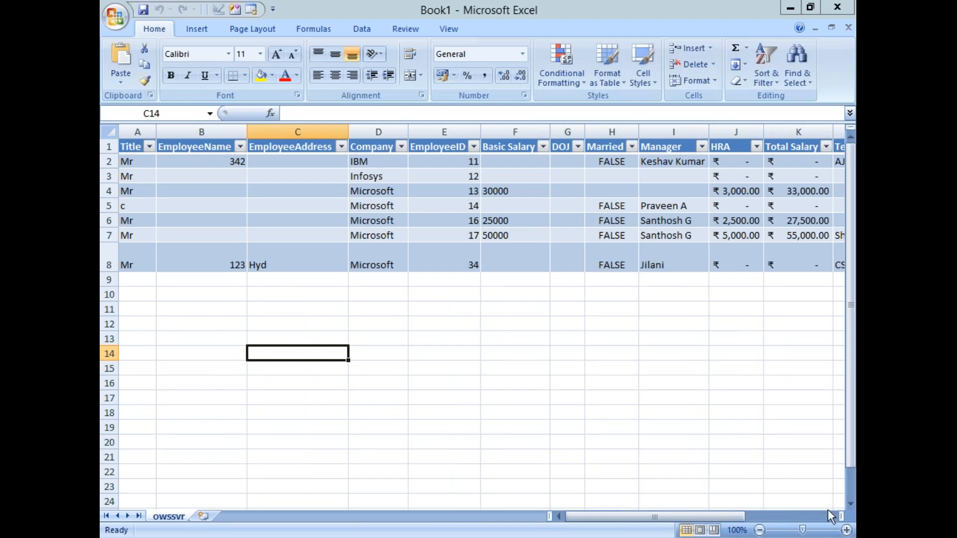
pyautogui.moveTo(679, 516); pyautogui.dragTo(771, 499)
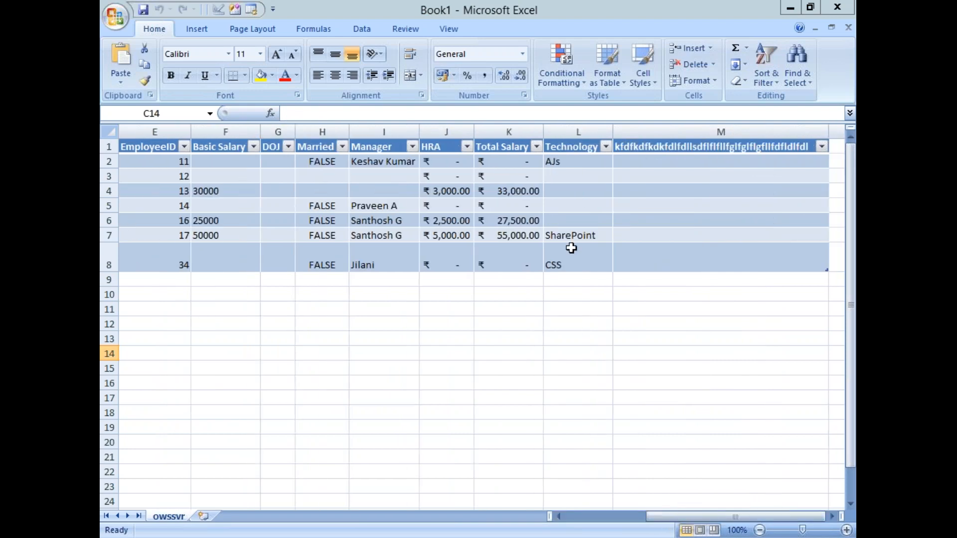
pyautogui.click(681, 151)
pyautogui.click(685, 161)
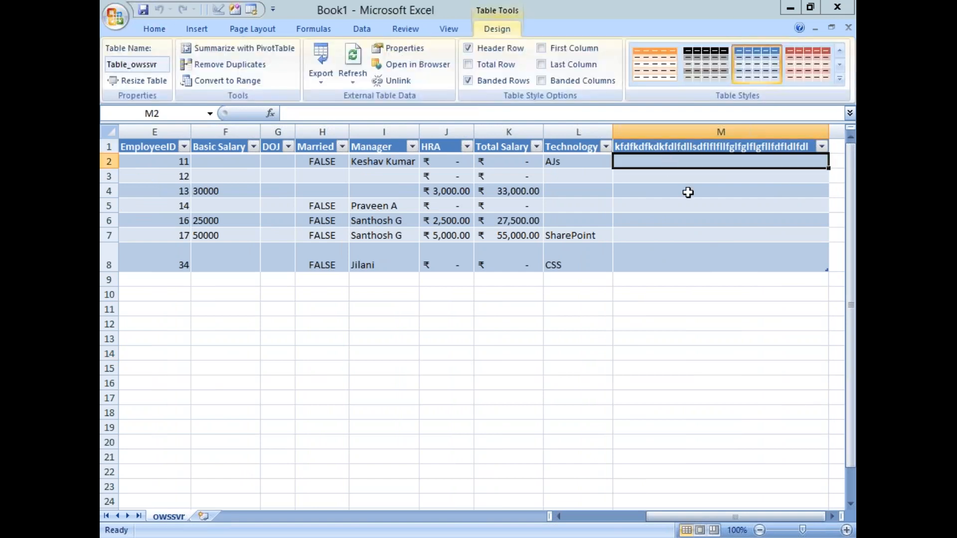
pyautogui.click(685, 150)
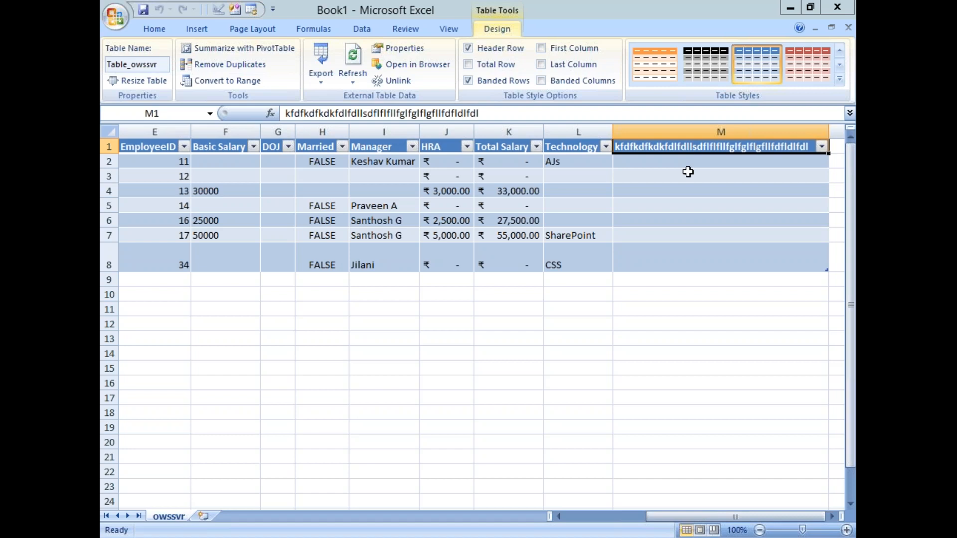
pyautogui.moveTo(703, 516); pyautogui.dragTo(622, 517)
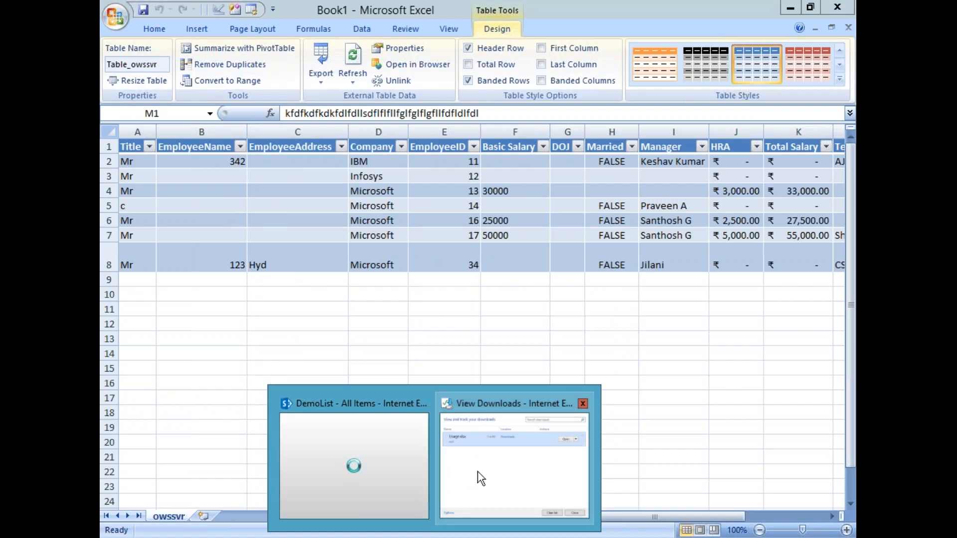
# Step: Return to DemoList in Internet Explorer, view the blank new item form, and go back to All Items
pyautogui.click(429, 490)
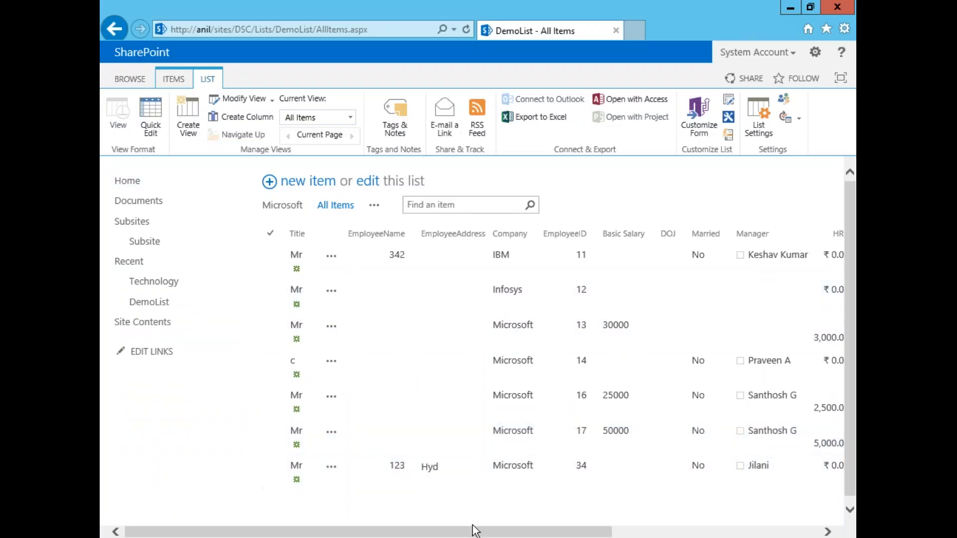
pyautogui.click(481, 537)
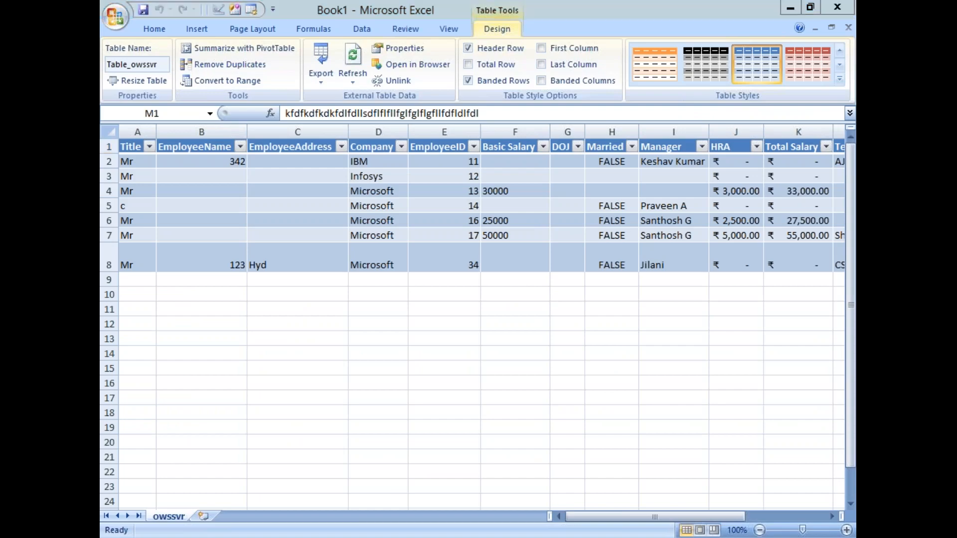
pyautogui.moveTo(406, 530)
pyautogui.click(378, 489)
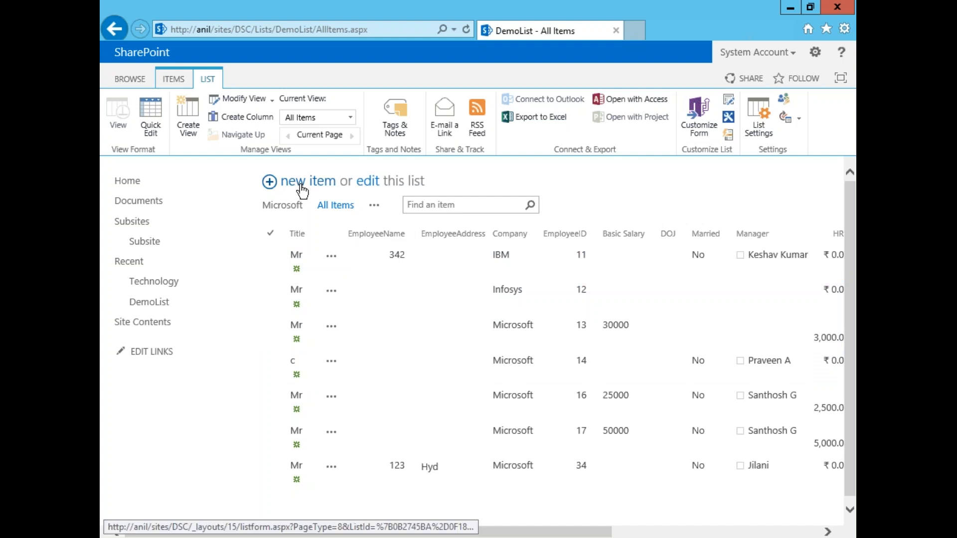
pyautogui.click(301, 185)
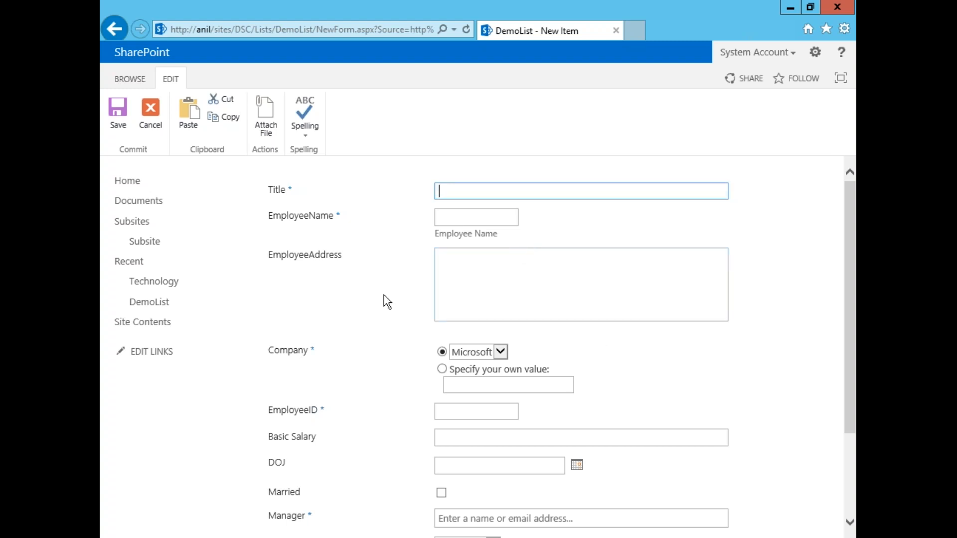
pyautogui.click(120, 31)
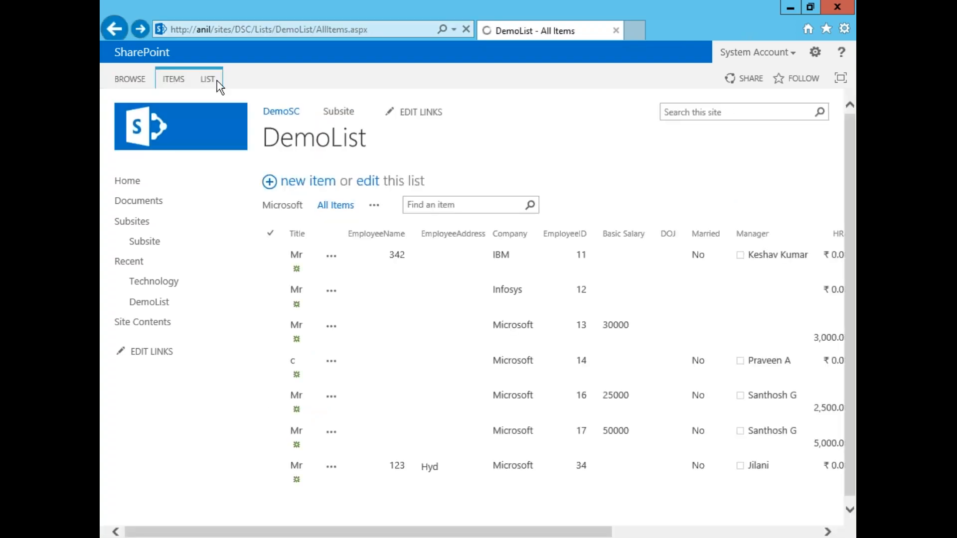
# Step: Review the DemoList commands for sharing and workflows, and open the List Settings page
pyautogui.click(215, 86)
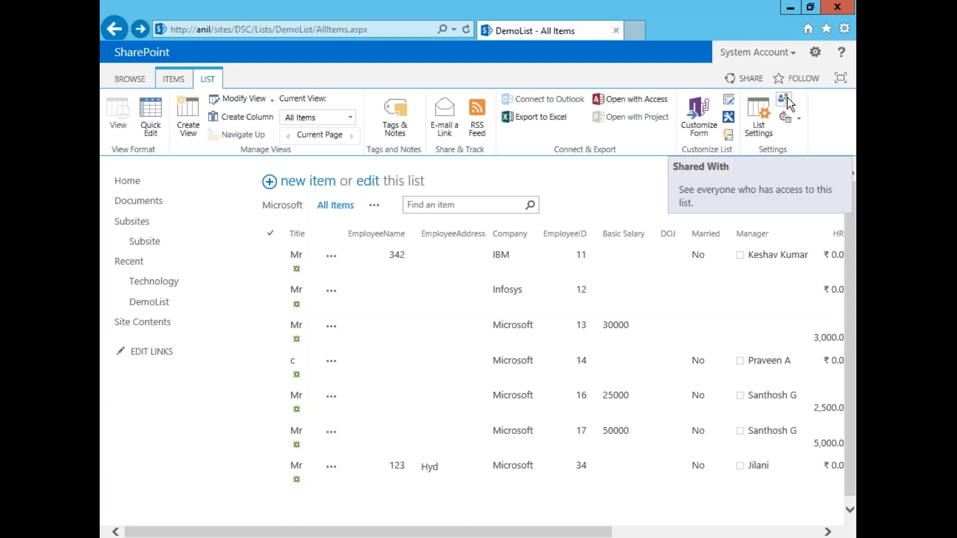
pyautogui.click(451, 306)
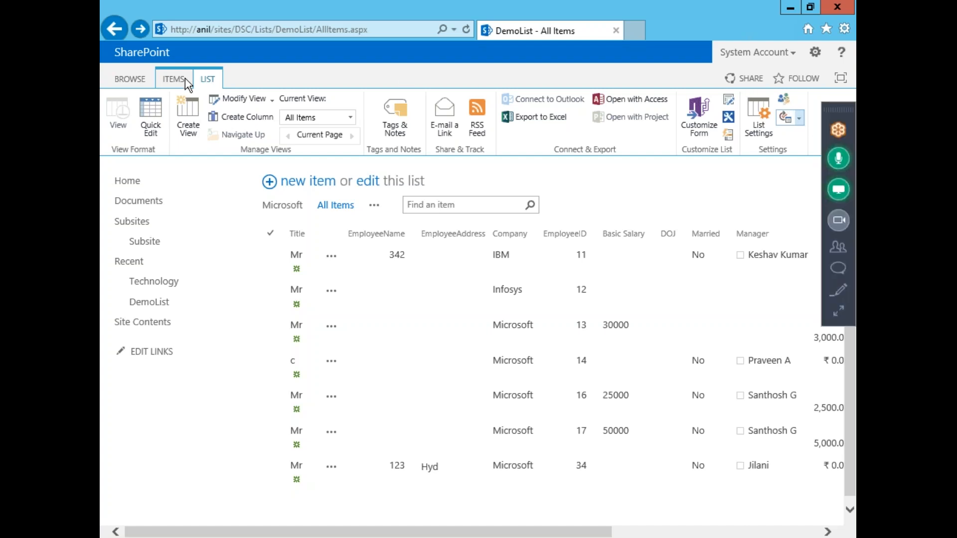
pyautogui.click(799, 118)
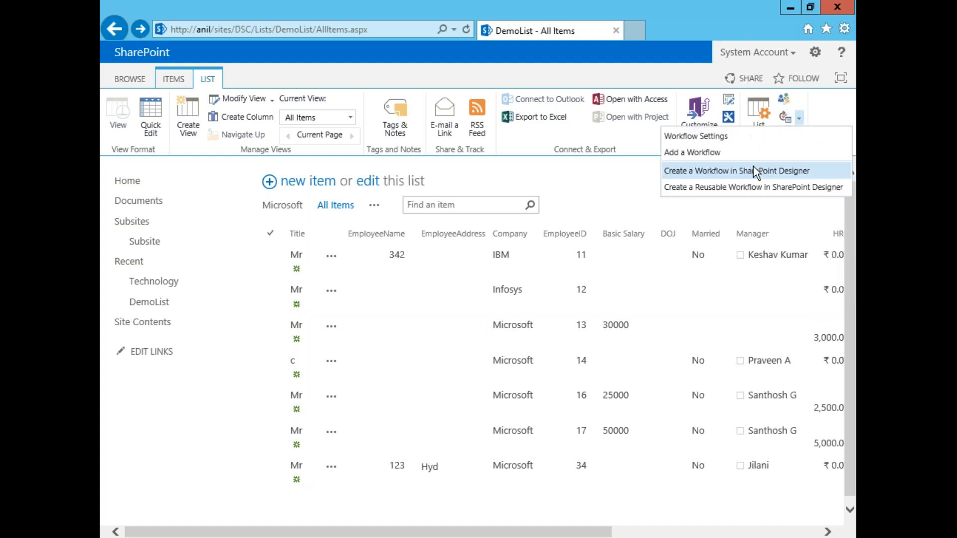
pyautogui.click(642, 81)
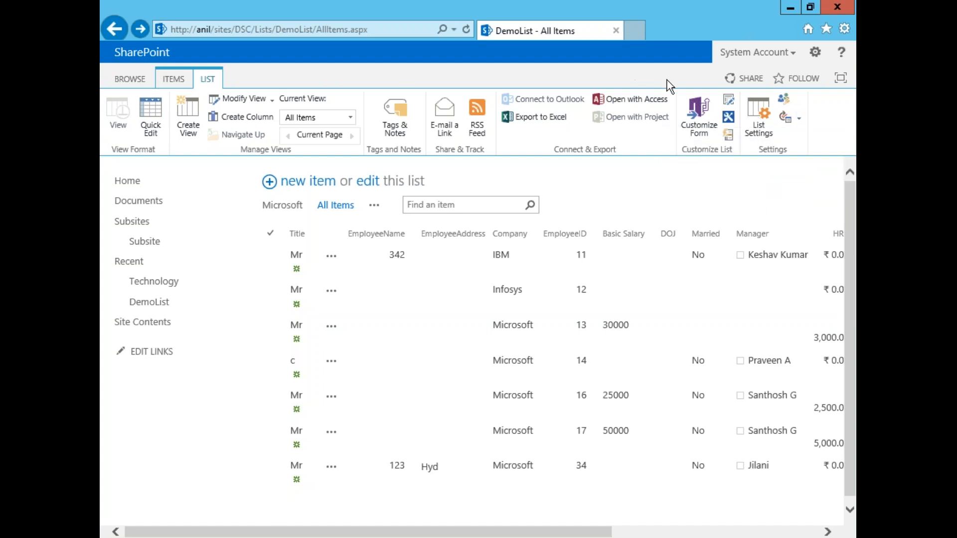
pyautogui.click(760, 129)
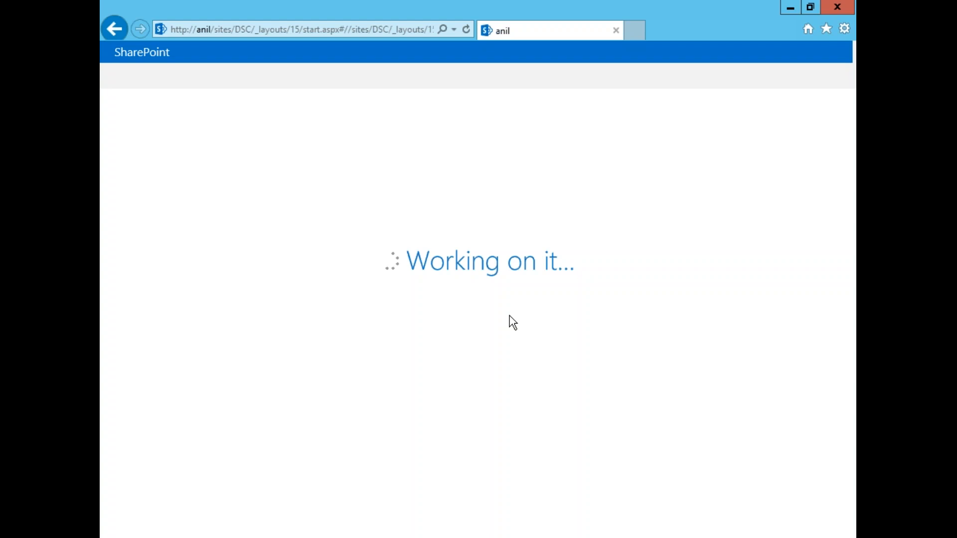
# Step: Close the exported Book1 workbook in Excel without saving, and return to the list settings in Internet Explorer
pyautogui.moveTo(842, 10)
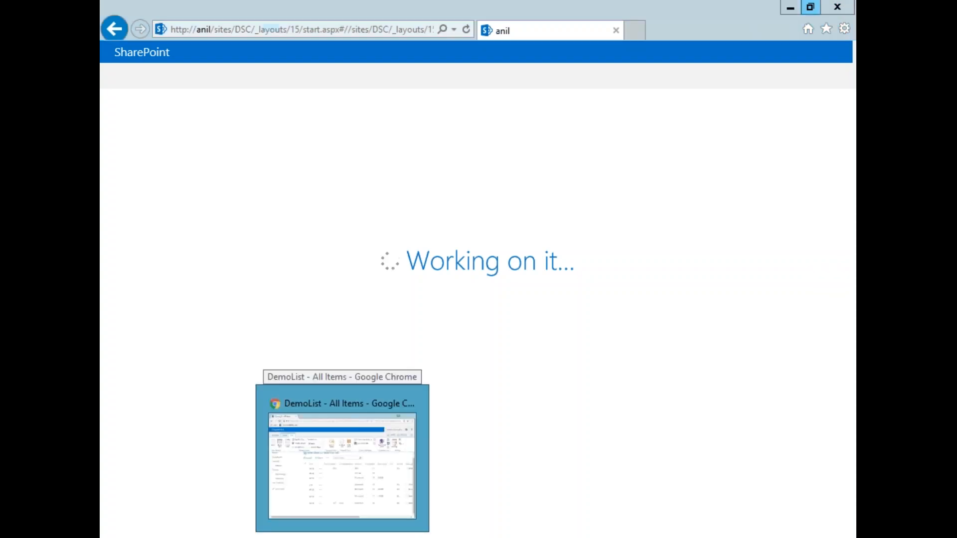
pyautogui.click(342, 459)
pyautogui.click(834, 8)
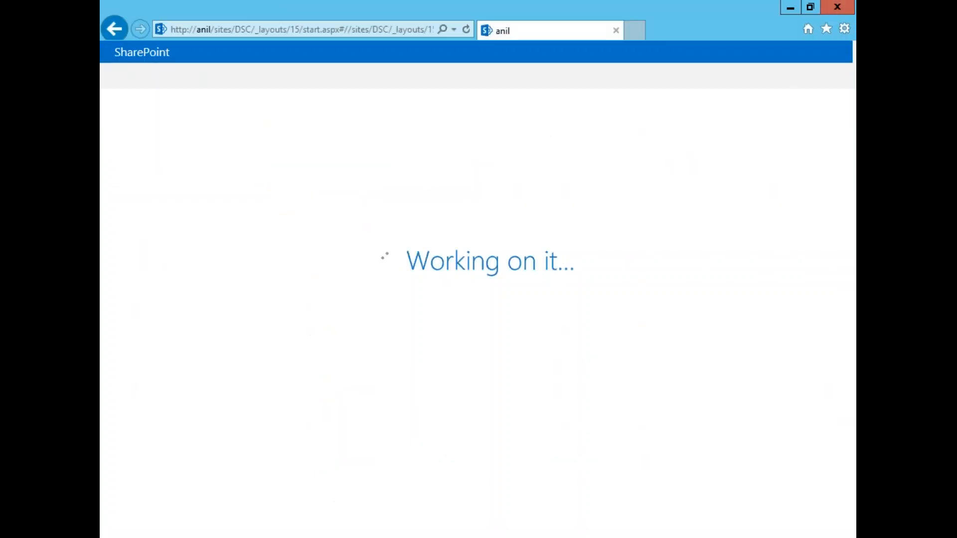
pyautogui.click(837, 8)
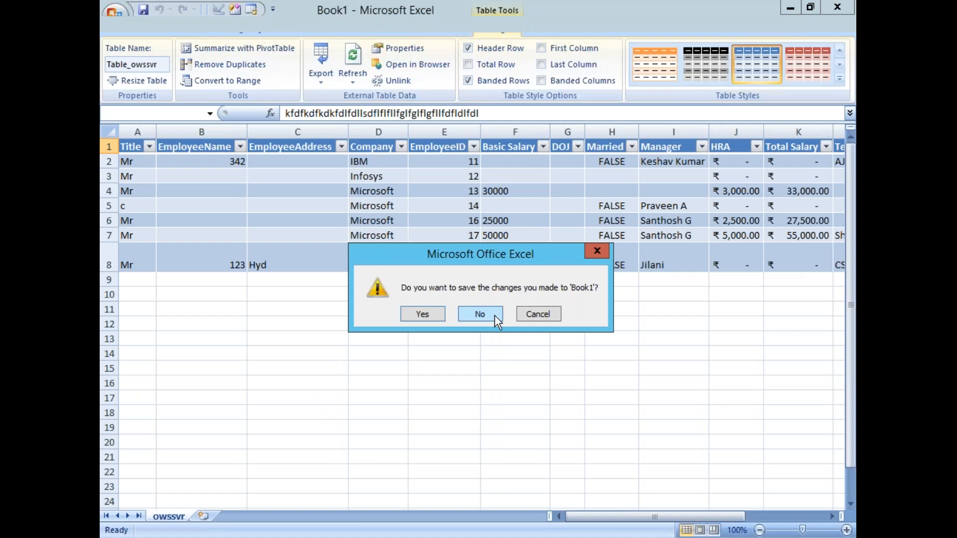
pyautogui.click(496, 314)
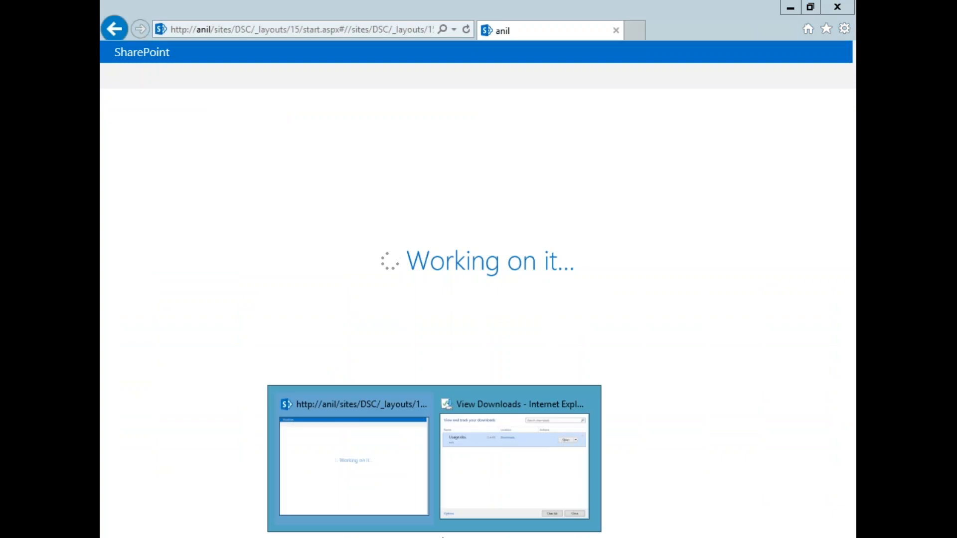
pyautogui.click(478, 495)
pyautogui.click(657, 72)
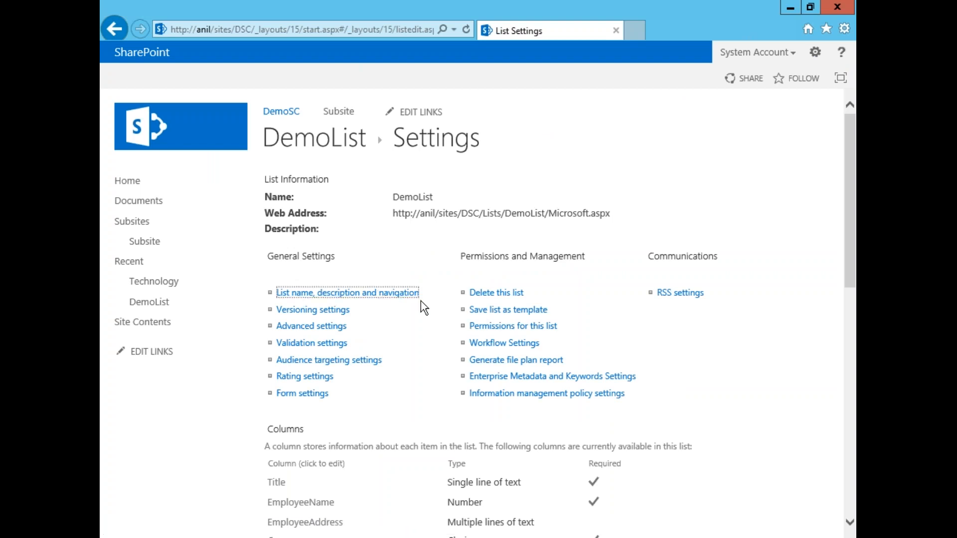
# Step: Check the list's name on the settings page and open its name, description and navigation settings
pyautogui.moveTo(443, 199); pyautogui.dragTo(394, 195)
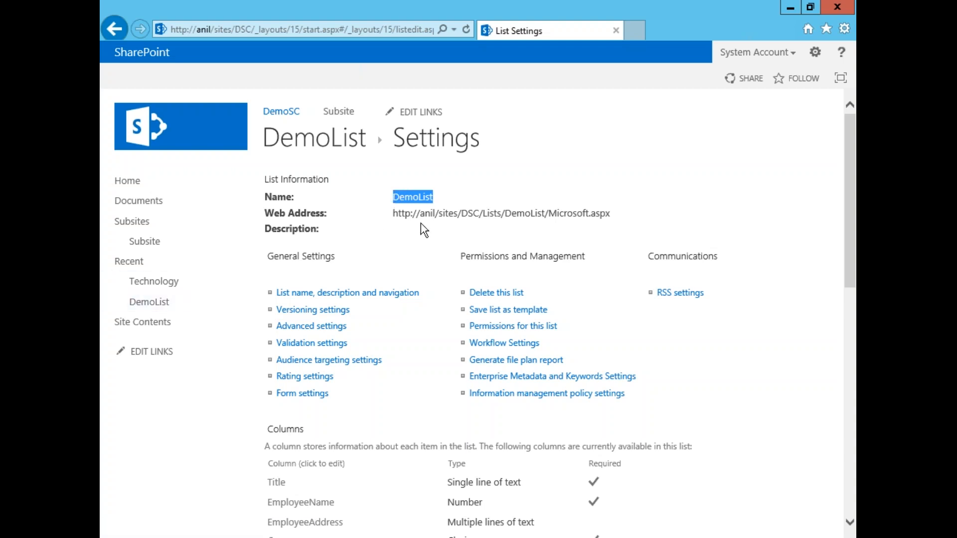
pyautogui.click(404, 232)
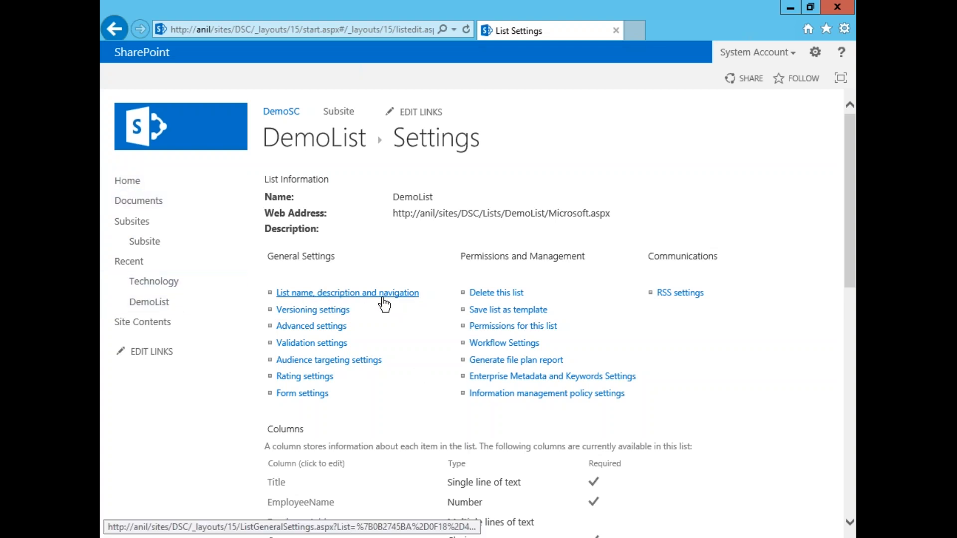
pyautogui.doubleClick(421, 198)
pyautogui.click(421, 197)
pyautogui.click(390, 294)
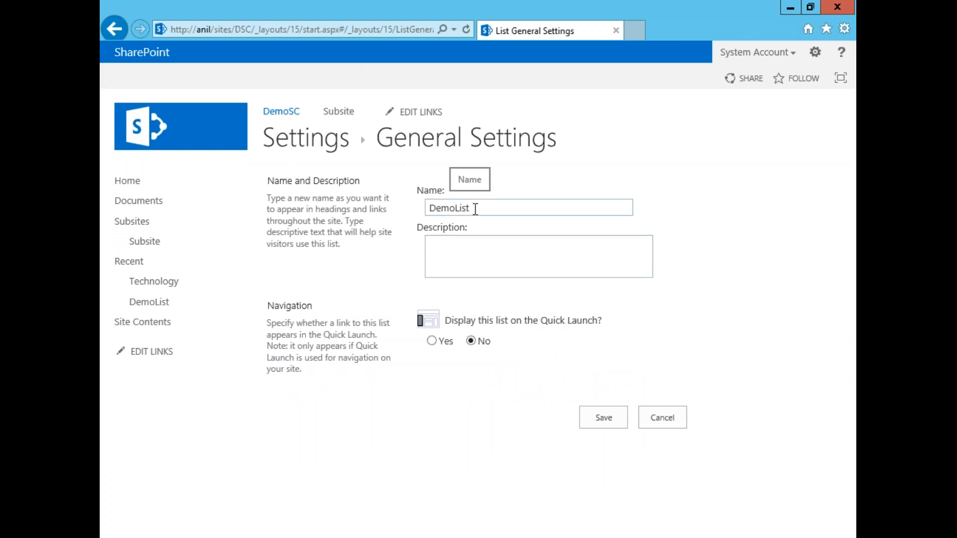
# Step: Rename the list to NewDemoList and enter New Demo List as its description
pyautogui.click(434, 211)
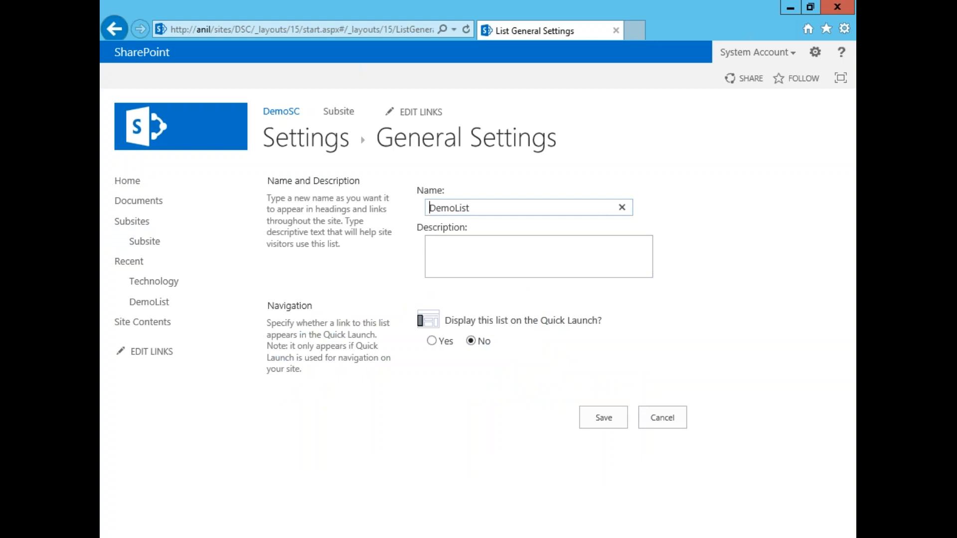
pyautogui.write('New')
pyautogui.click(528, 254)
pyautogui.hotkey('shift', 'Tab')
pyautogui.hotkey('ctrl', 'c')
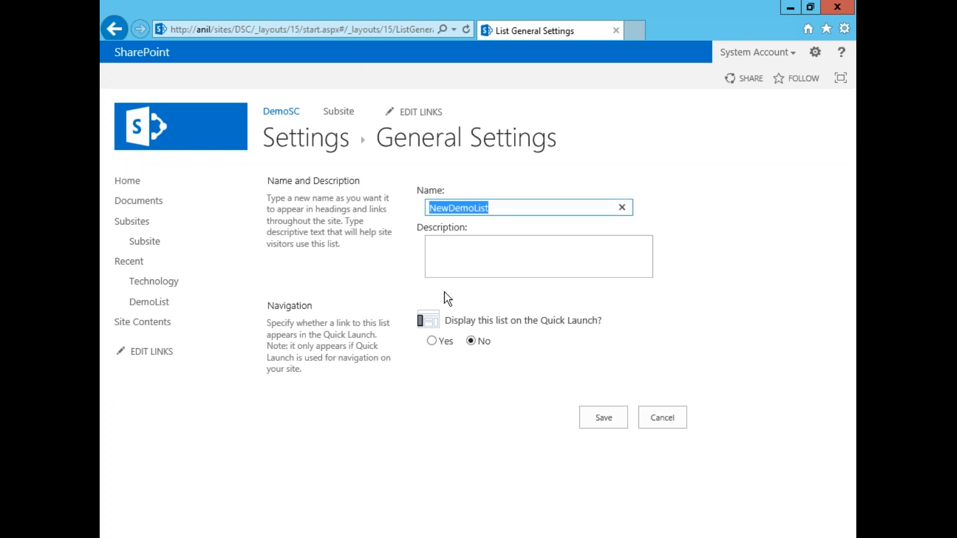
pyautogui.click(476, 266)
pyautogui.hotkey('ctrl', 'v')
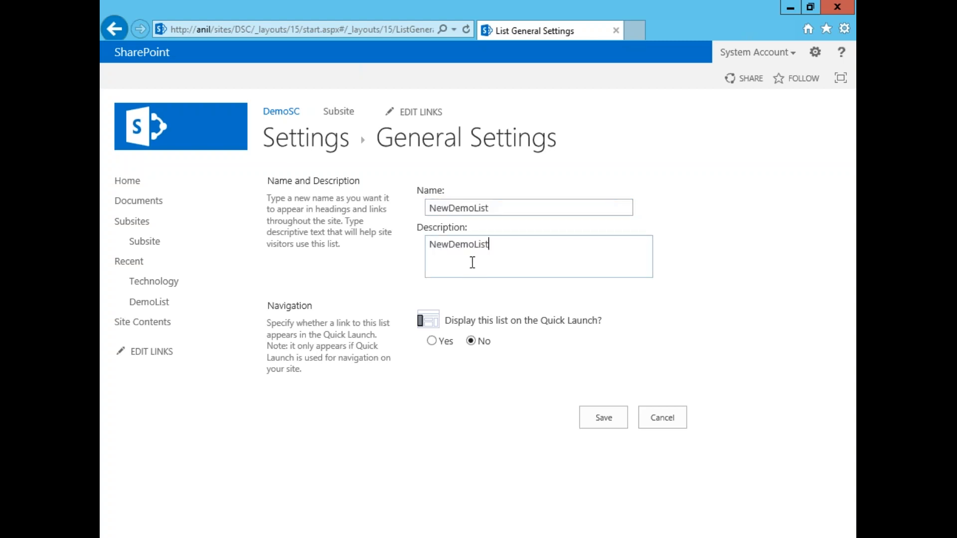
pyautogui.click(449, 245)
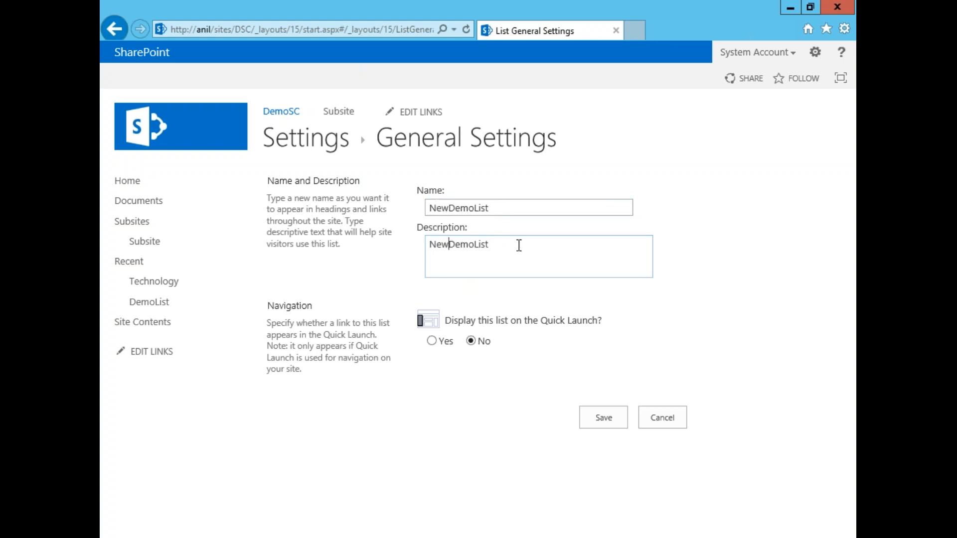
pyautogui.click(479, 244)
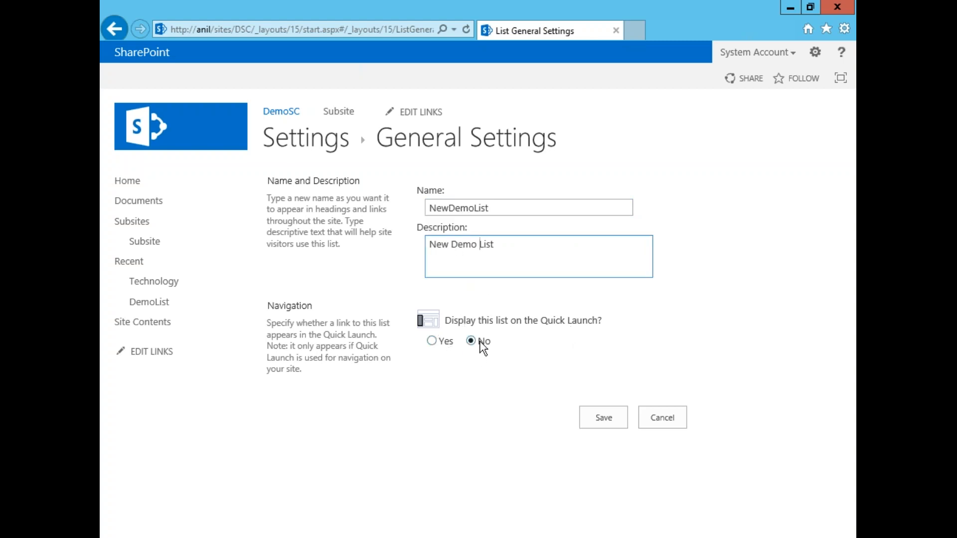
# Step: Set the list to display on the Quick Launch, check the name and description, and save the general settings
pyautogui.click(432, 341)
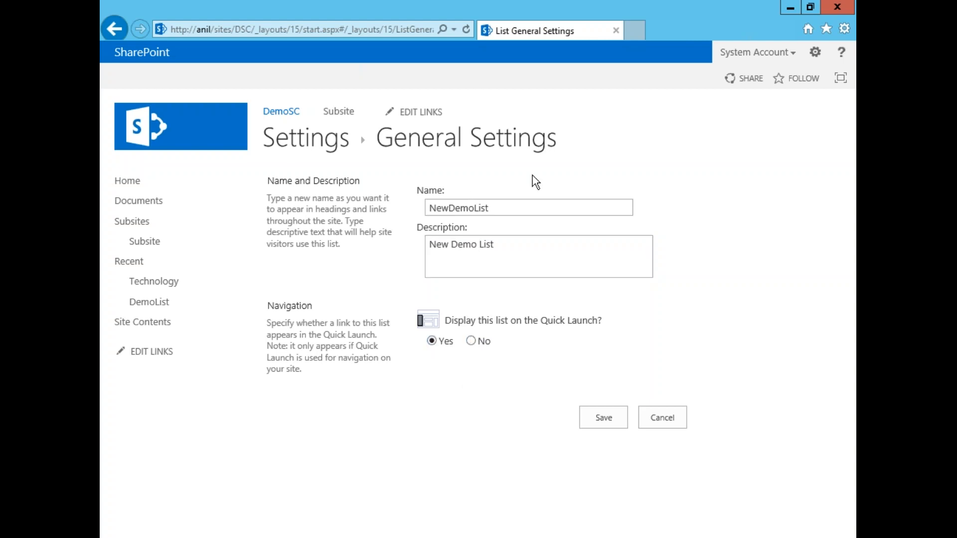
pyautogui.doubleClick(506, 209)
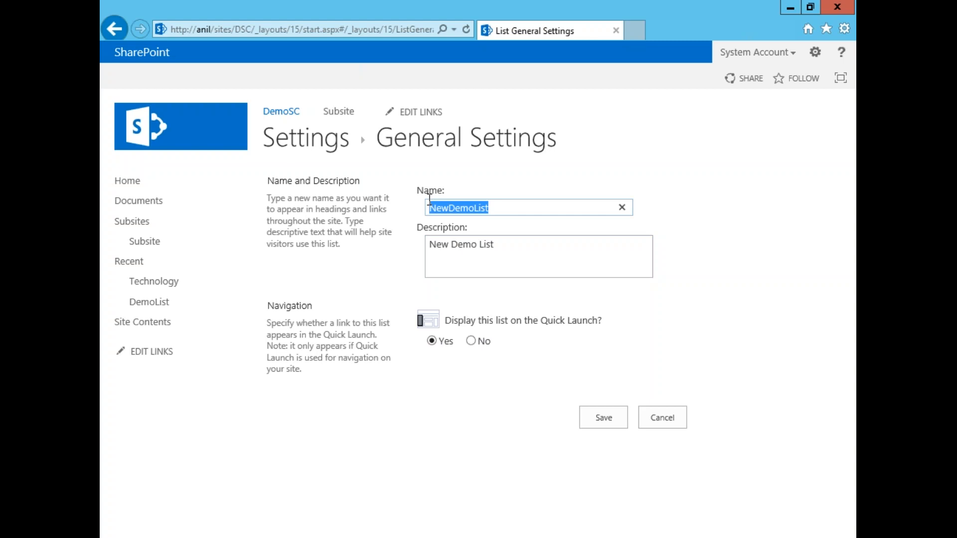
pyautogui.moveTo(516, 238); pyautogui.dragTo(435, 240)
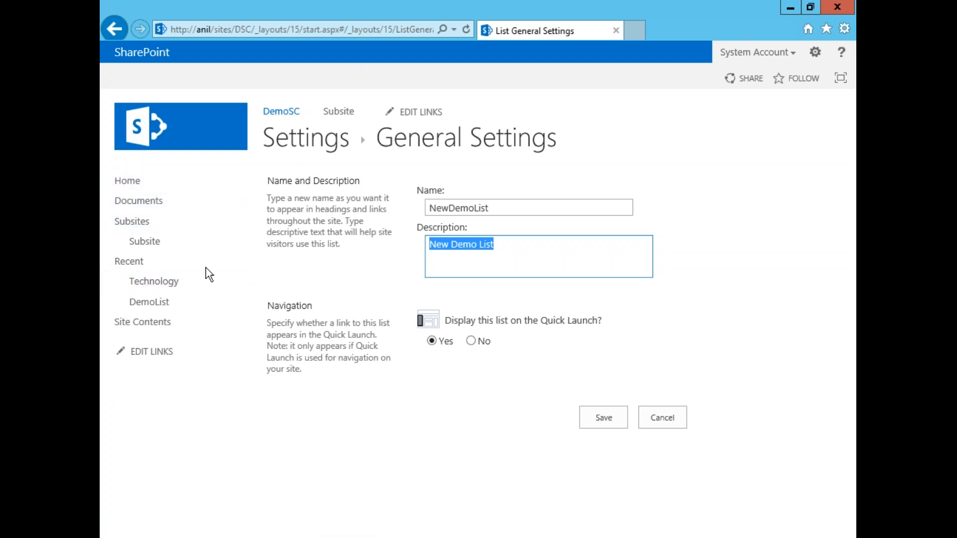
pyautogui.click(604, 421)
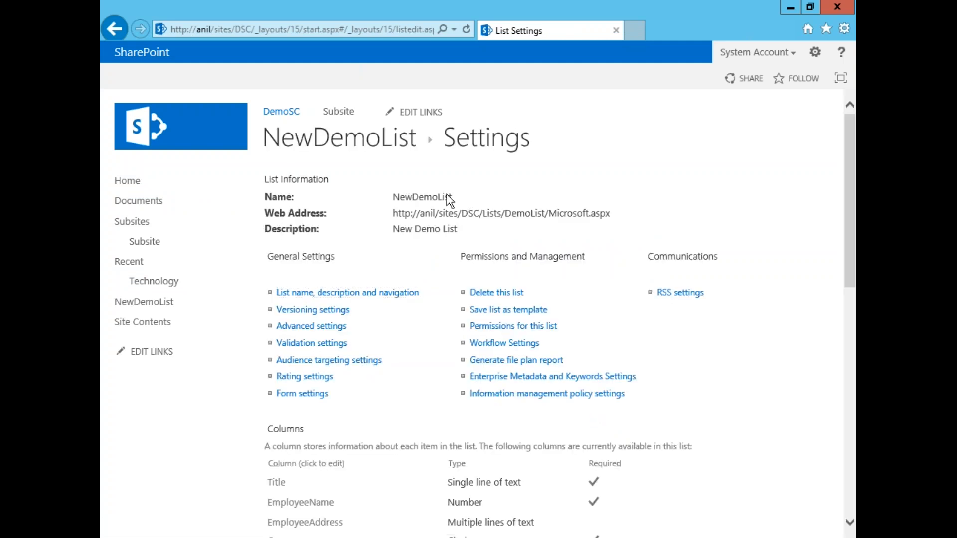
# Step: Review the saved name and description, and open NewDemoList to check the list name in its web address
pyautogui.moveTo(454, 197); pyautogui.dragTo(391, 199)
pyautogui.moveTo(458, 229); pyautogui.dragTo(392, 230)
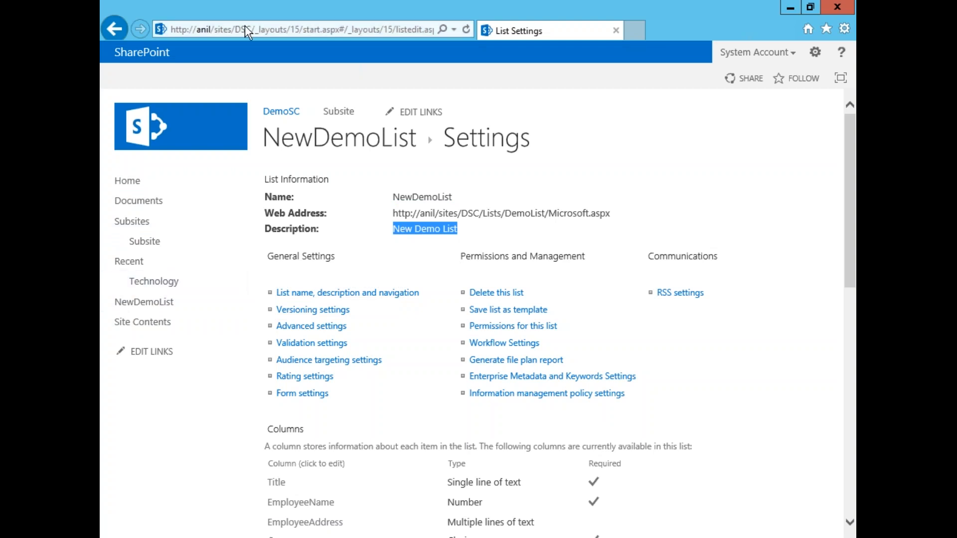
pyautogui.click(338, 145)
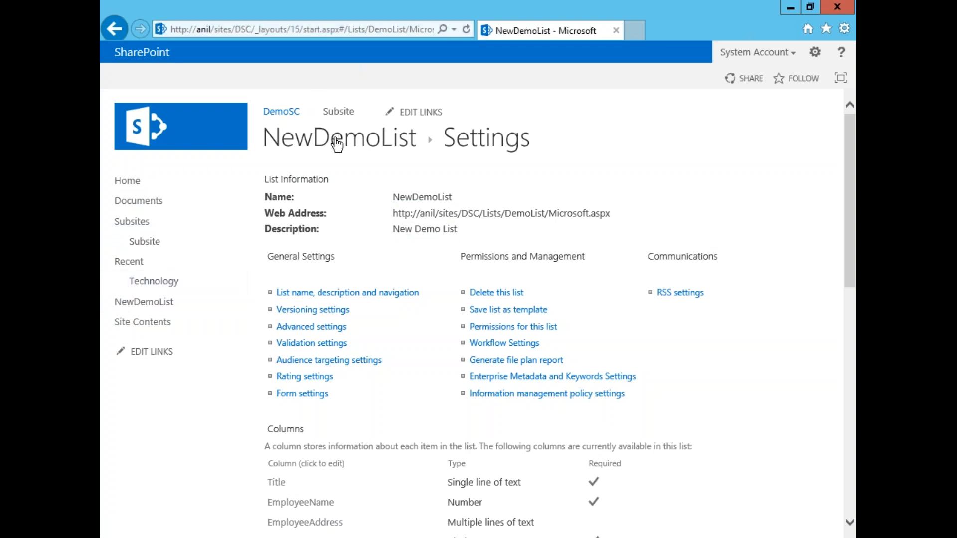
pyautogui.click(389, 34)
pyautogui.doubleClick(396, 29)
pyautogui.doubleClick(363, 29)
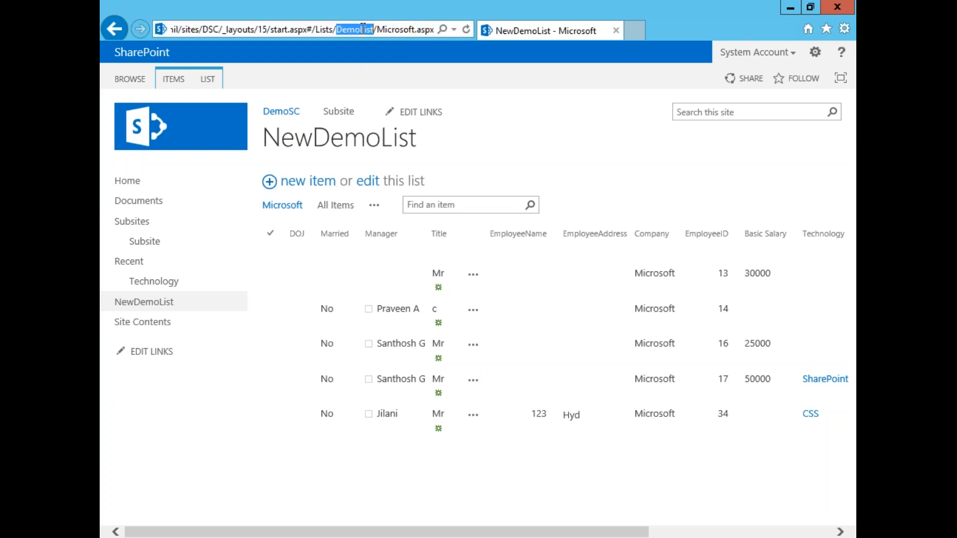
# Step: Remove _layouts/15/start.aspx# from the web address, load the list's direct URL, and inspect its DemoList segment
pyautogui.moveTo(311, 29); pyautogui.dragTo(223, 33)
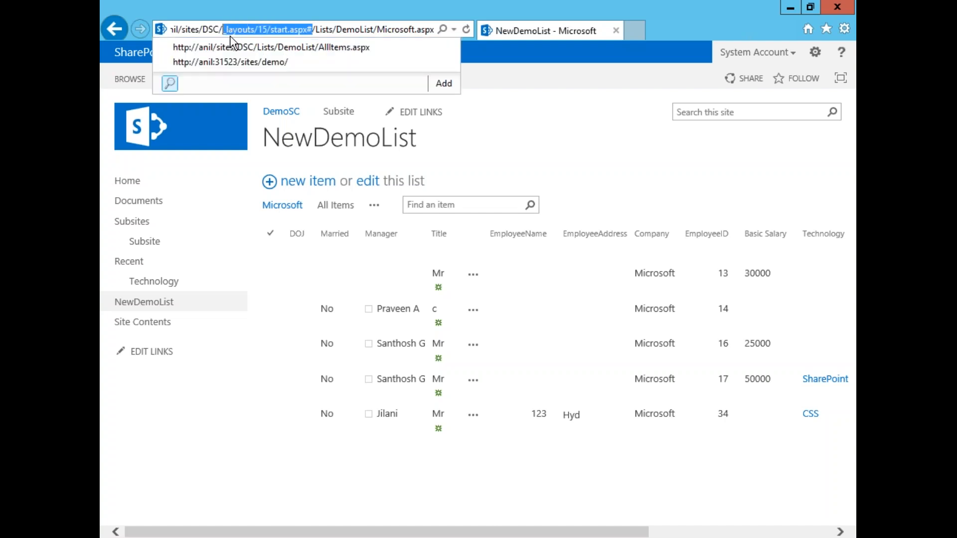
pyautogui.press('BackSpace')
pyautogui.press('BackSpace')
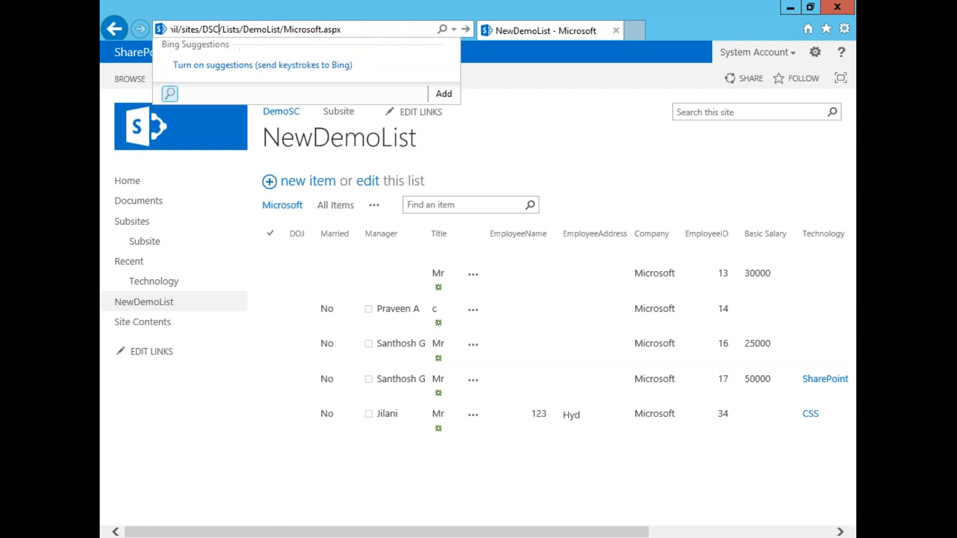
pyautogui.click(362, 26)
pyautogui.press('Return')
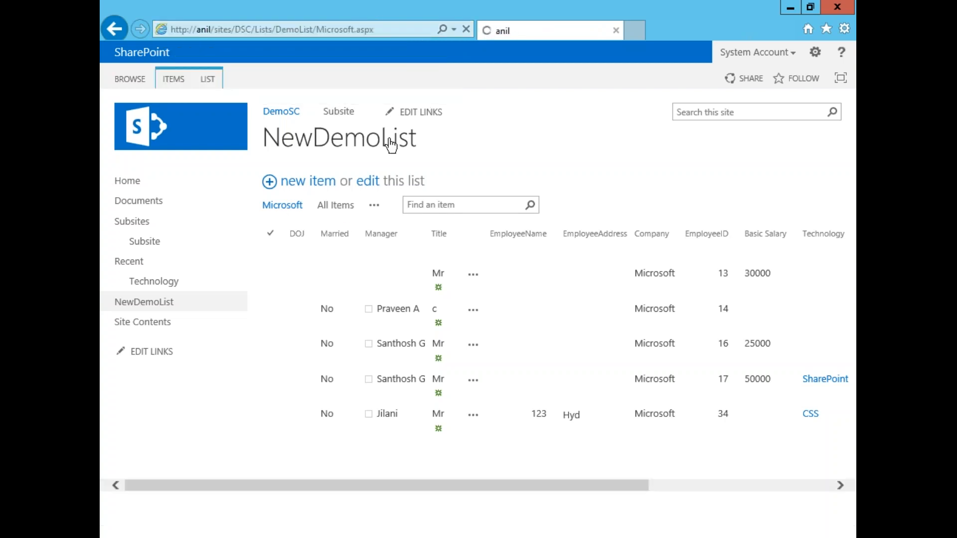
pyautogui.doubleClick(300, 30)
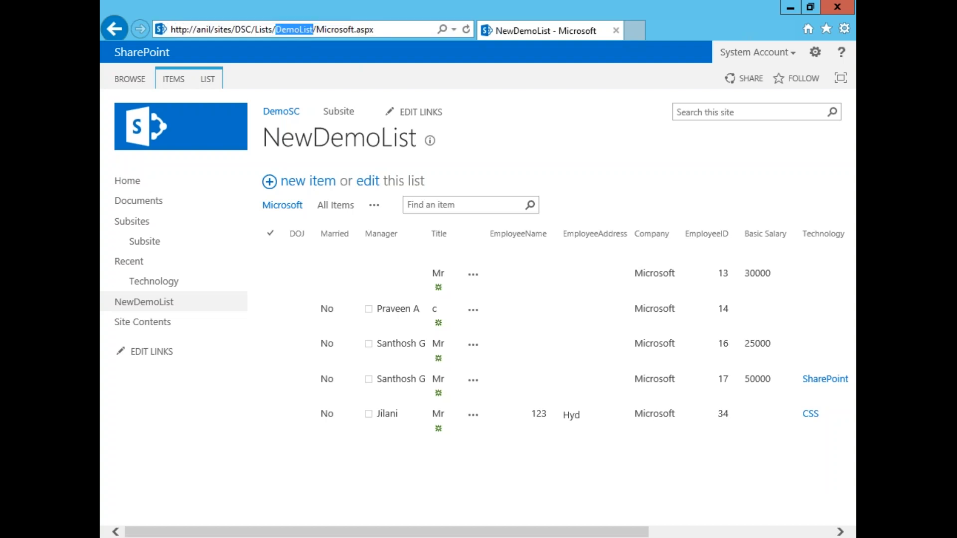
pyautogui.click(293, 30)
pyautogui.doubleClick(293, 30)
# Step: Open the versioning settings of NewDemoList and review the content approval option
pyautogui.click(208, 81)
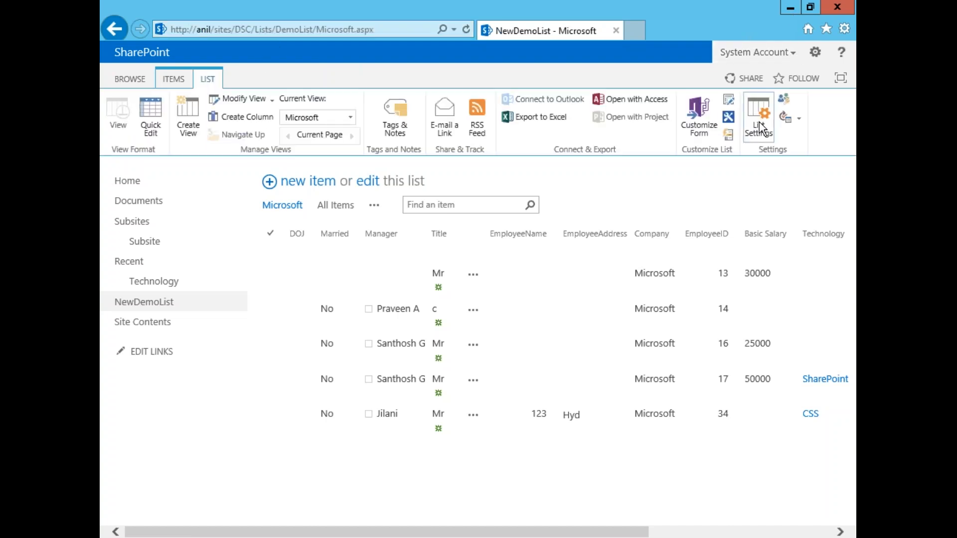
pyautogui.click(759, 126)
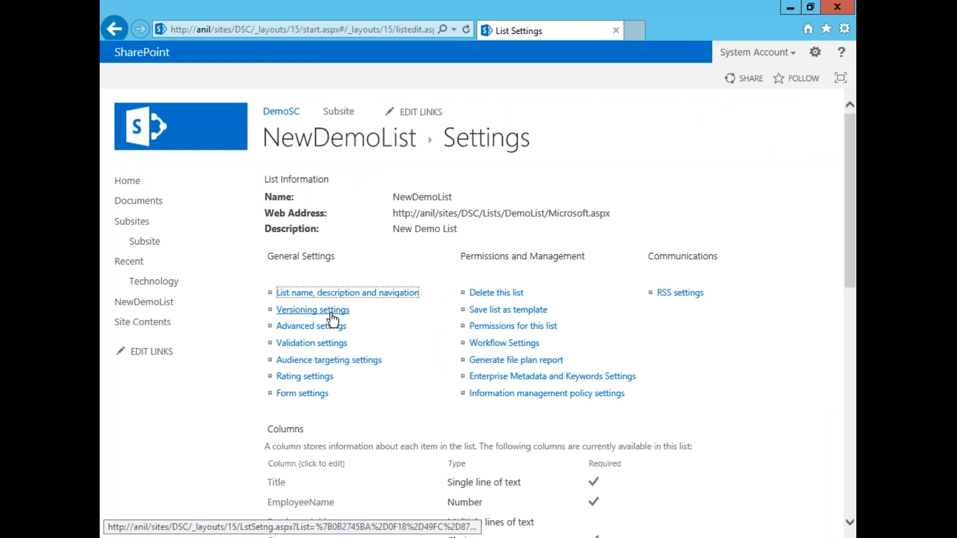
pyautogui.click(330, 315)
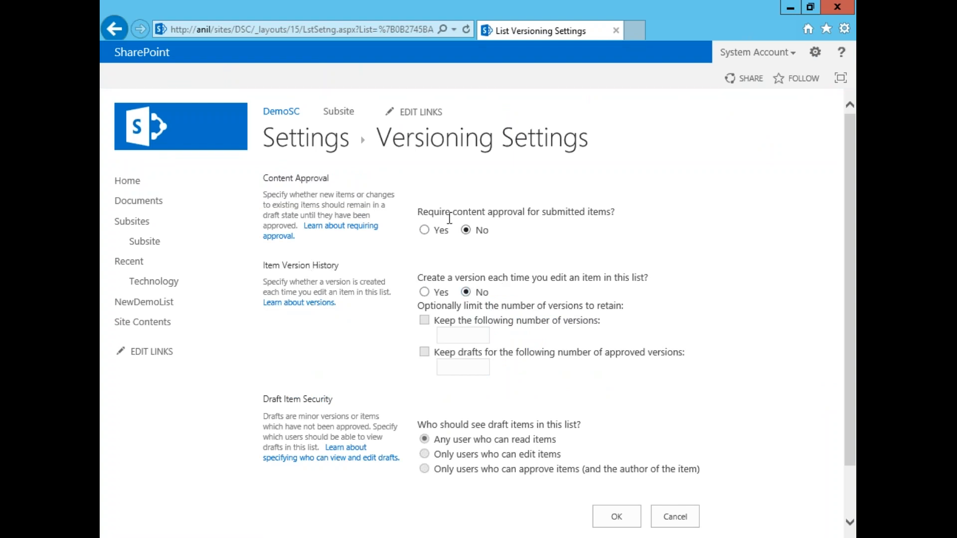
pyautogui.moveTo(506, 229); pyautogui.dragTo(428, 209)
pyautogui.click(593, 234)
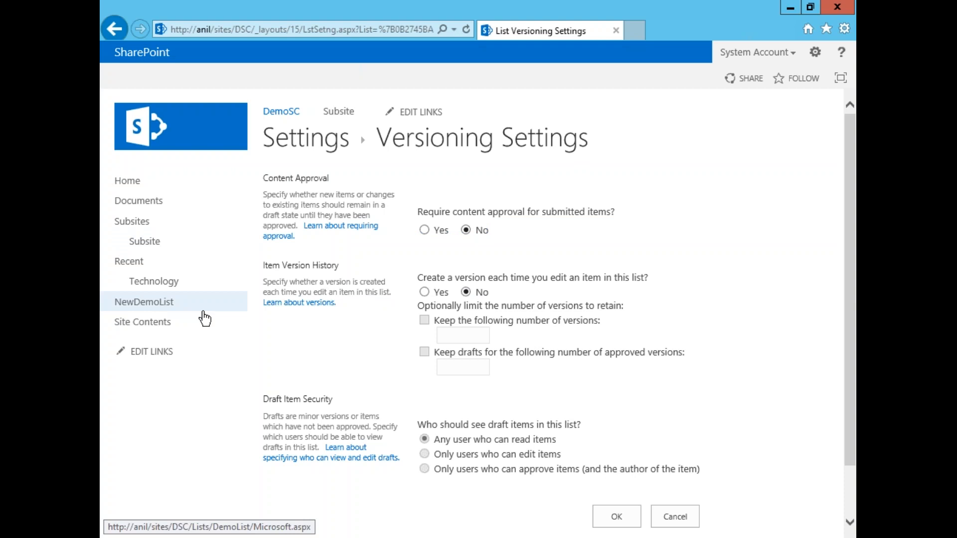
# Step: Open NewDemoList in a new browser tab and switch to it
pyautogui.rightClick(175, 312)
pyautogui.click(251, 74)
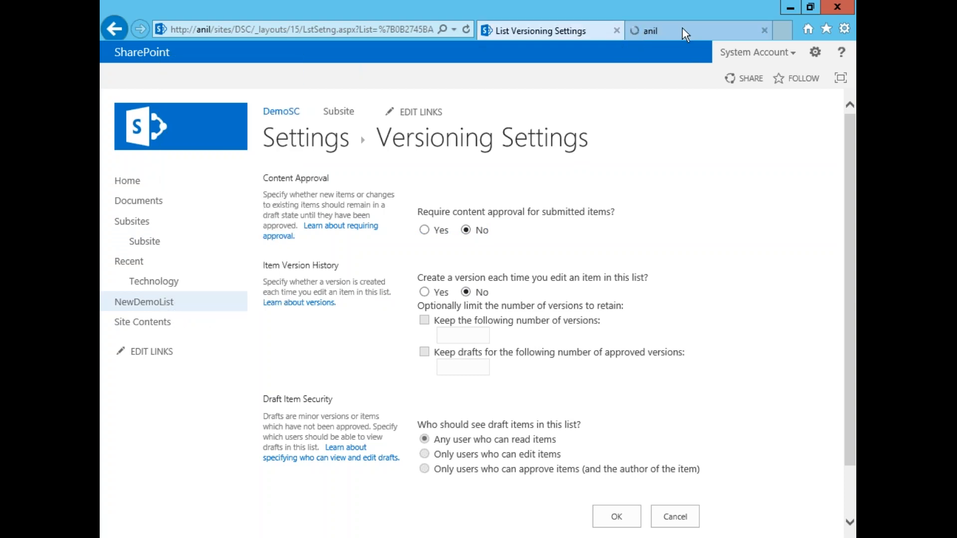
pyautogui.click(685, 32)
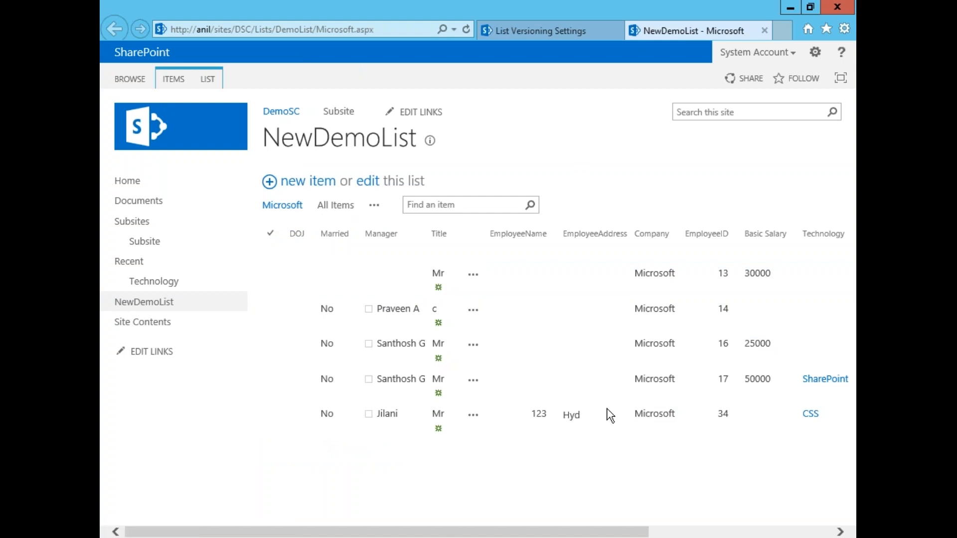
# Step: Examine the commands available for the item with EmployeeID 34, backing out of its edit form
pyautogui.click(270, 421)
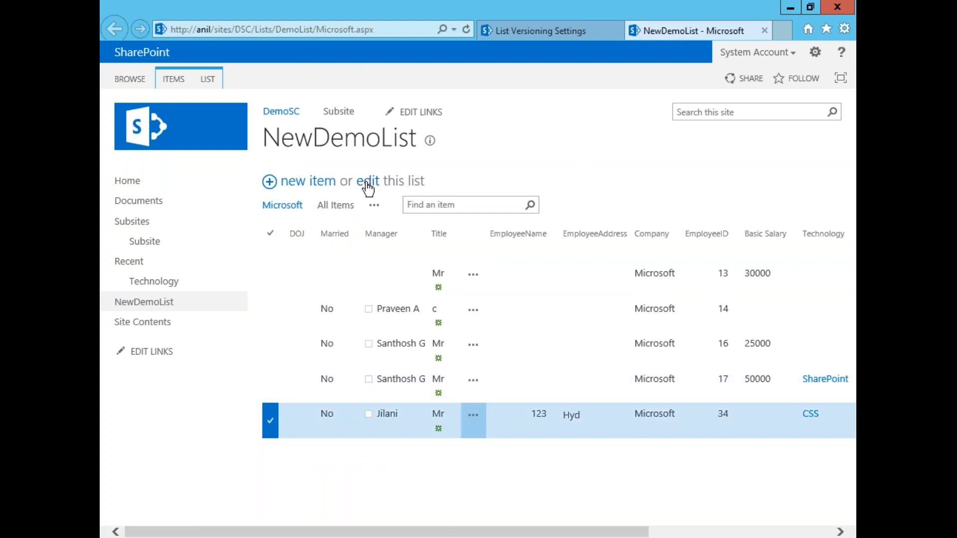
pyautogui.click(474, 418)
pyautogui.click(475, 419)
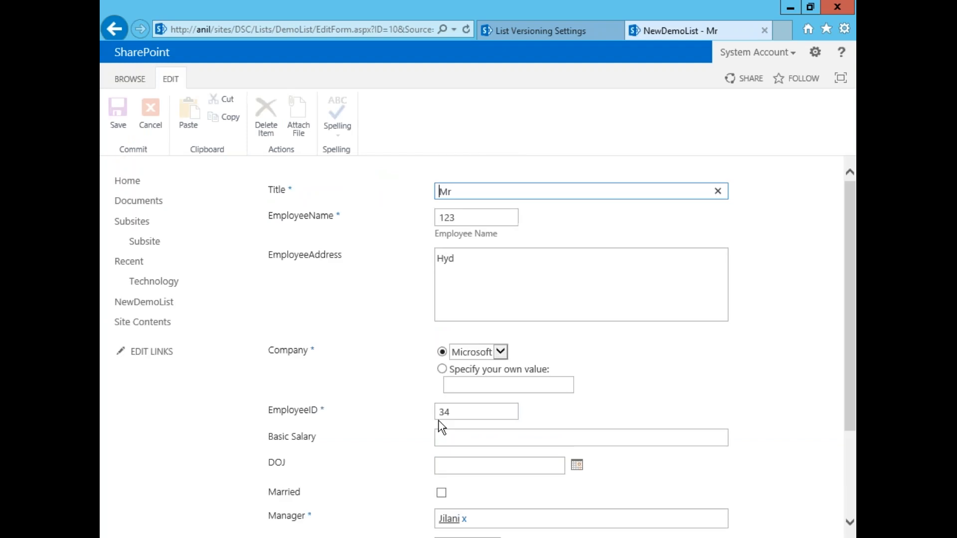
pyautogui.click(109, 31)
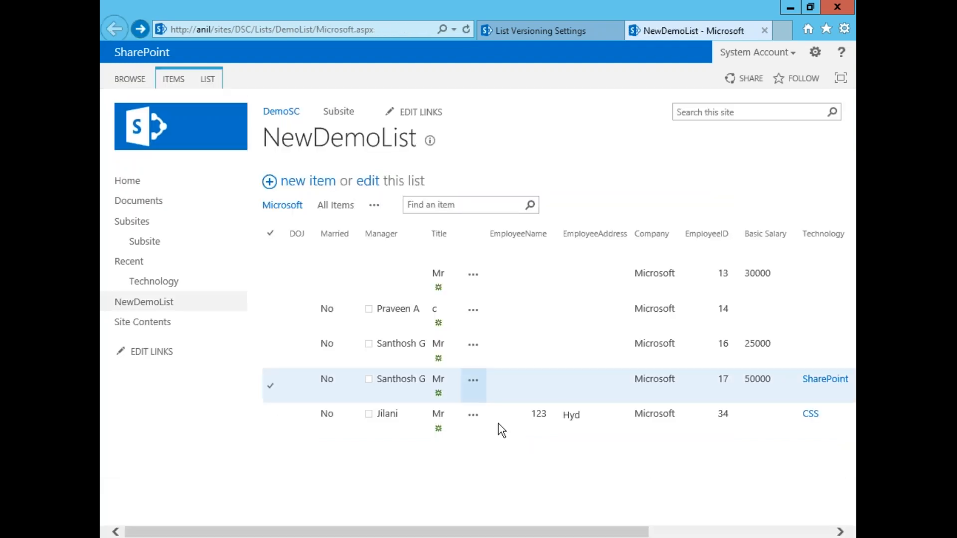
pyautogui.click(474, 416)
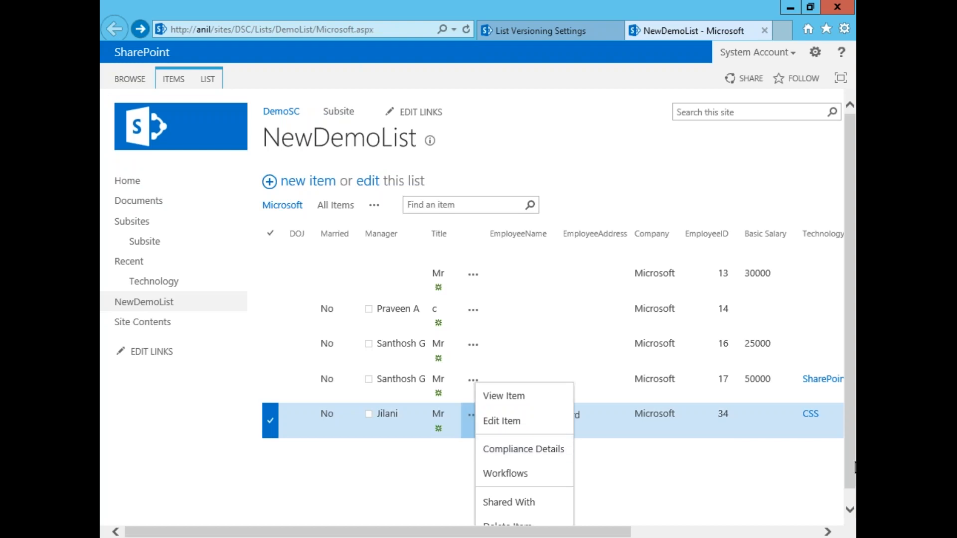
pyautogui.scroll(-1, 854, 460)
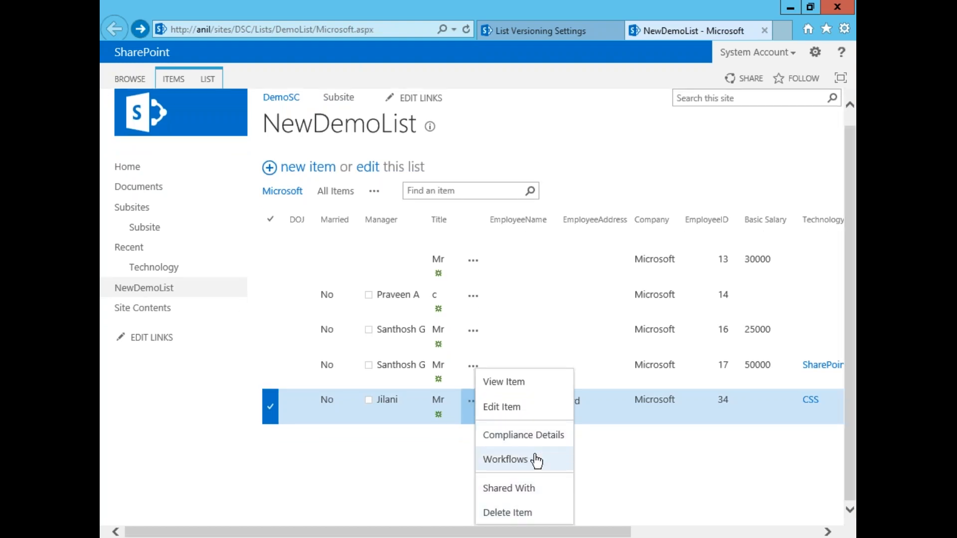
# Step: Change the EmployeeName of the item with EmployeeID 34 to 1234 by editing the list inline, and finish editing
pyautogui.click(173, 79)
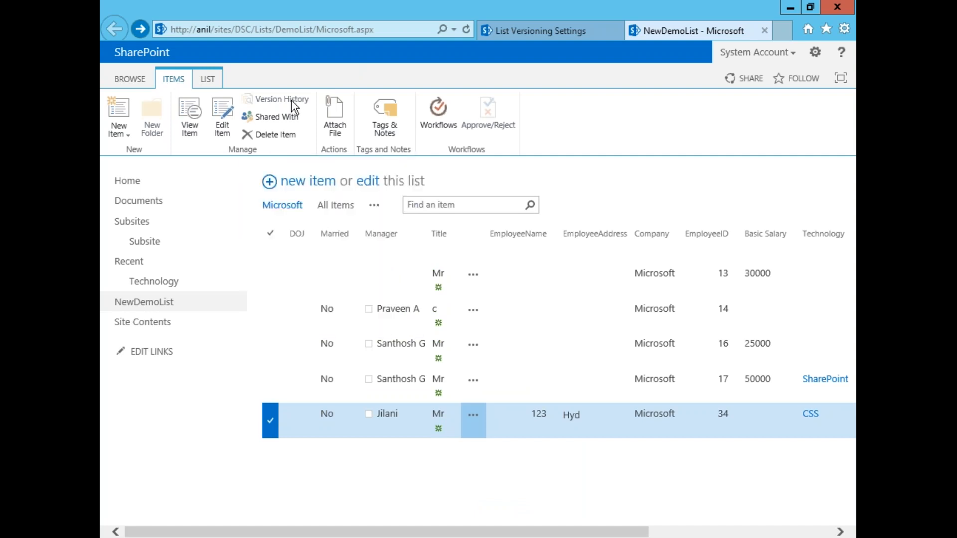
pyautogui.click(368, 181)
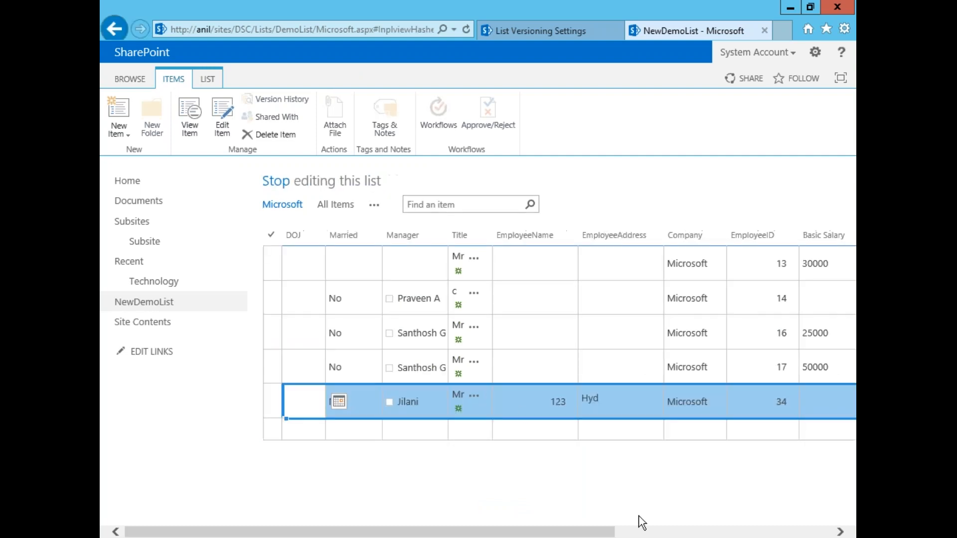
pyautogui.click(568, 401)
pyautogui.click(568, 401)
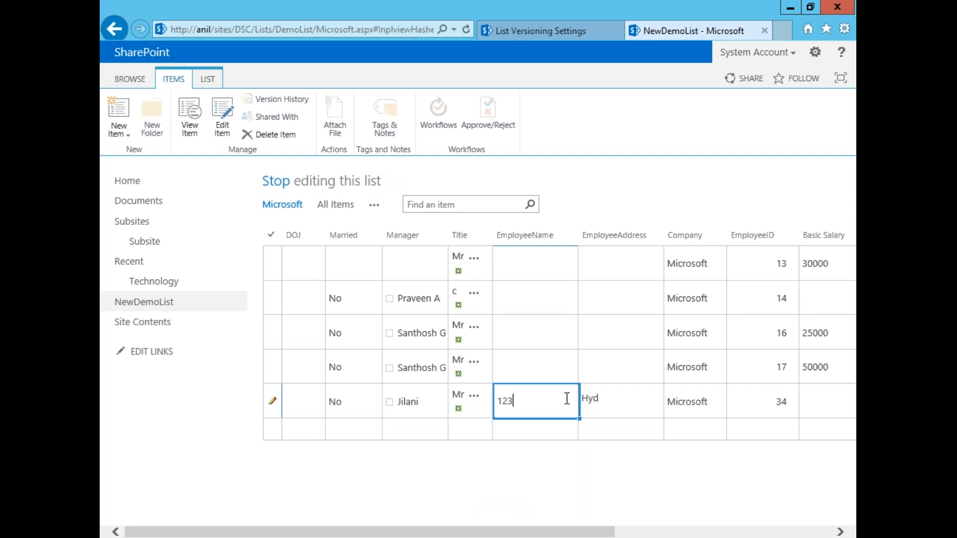
pyautogui.write('4')
pyautogui.click(270, 184)
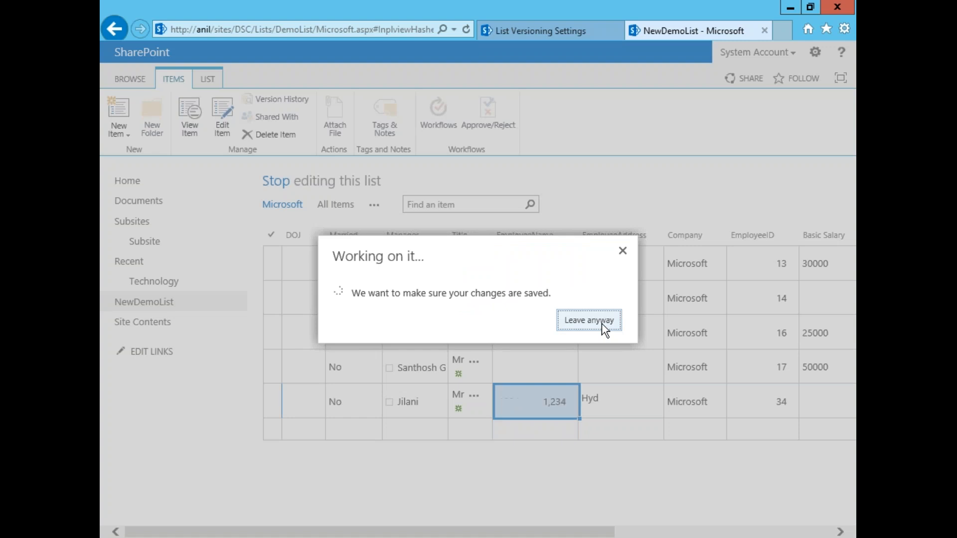
pyautogui.click(602, 323)
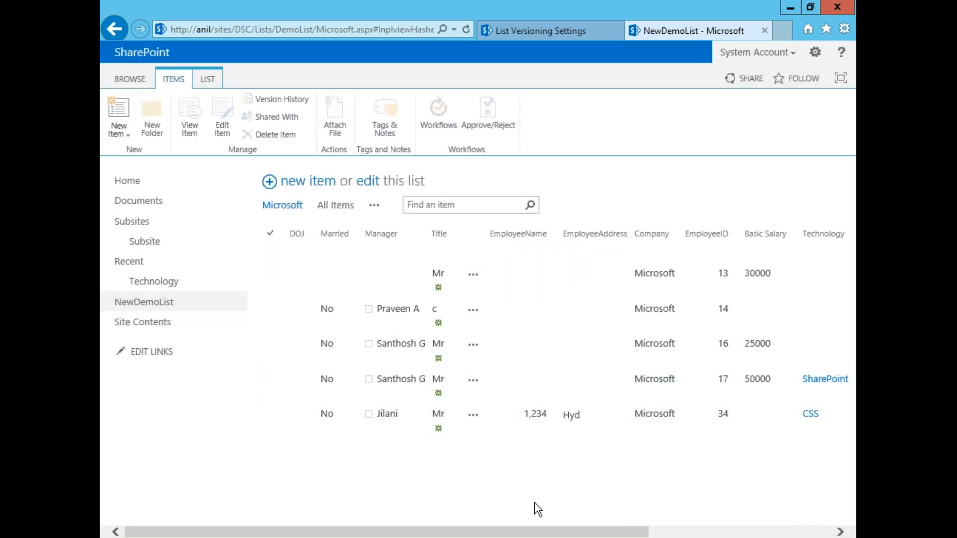
pyautogui.moveTo(538, 531); pyautogui.dragTo(630, 506)
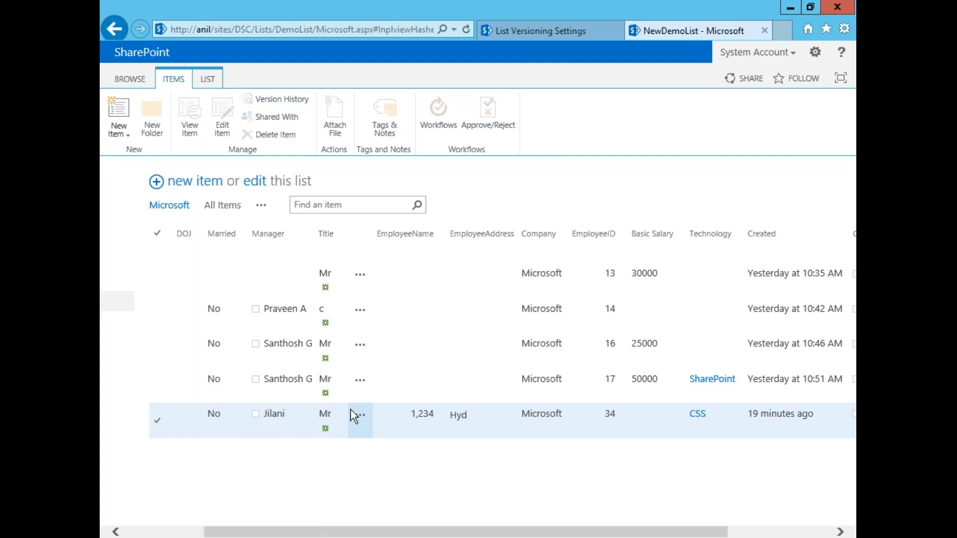
# Step: Choose Yes for creating a version on each item edit in the versioning settings, consulting NewDemoList in the other browser tab
pyautogui.click(545, 30)
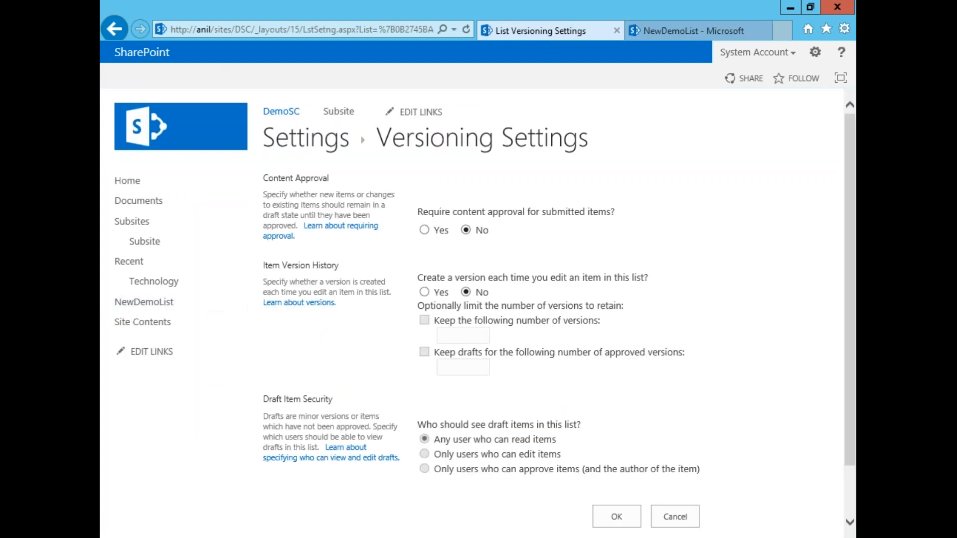
pyautogui.click(425, 292)
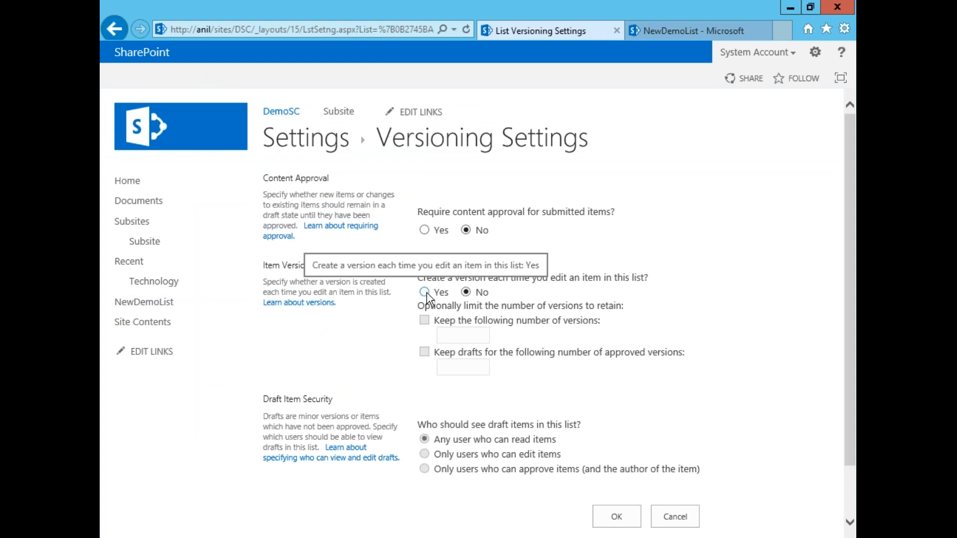
pyautogui.click(696, 35)
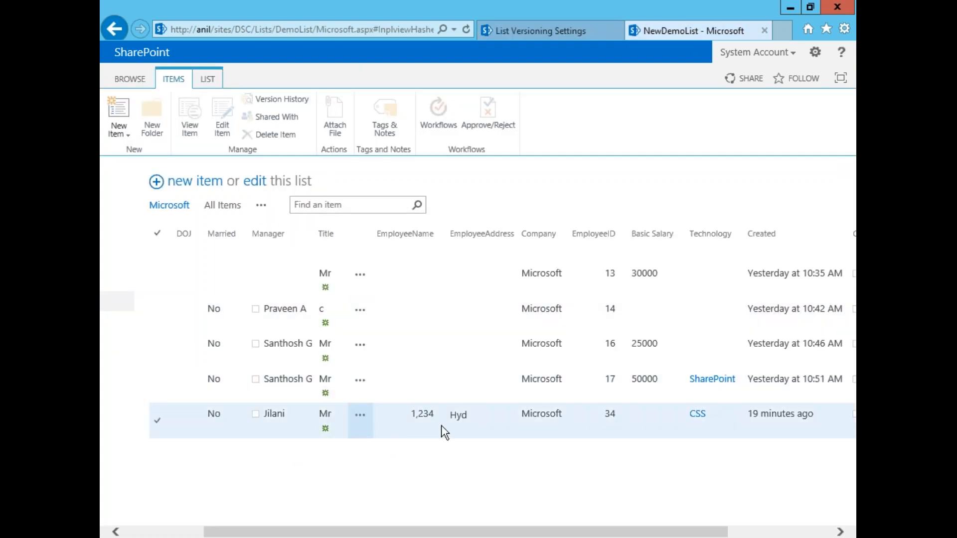
pyautogui.click(542, 41)
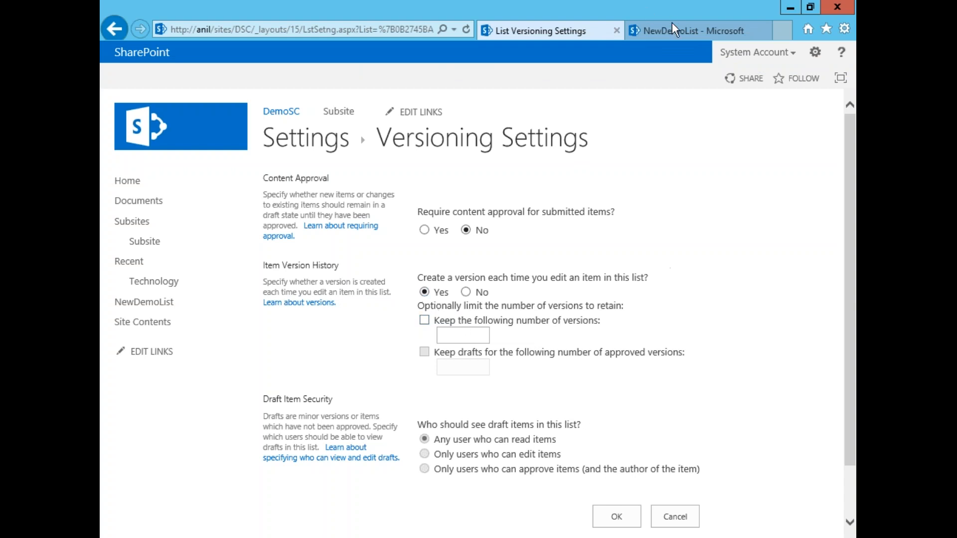
pyautogui.click(666, 35)
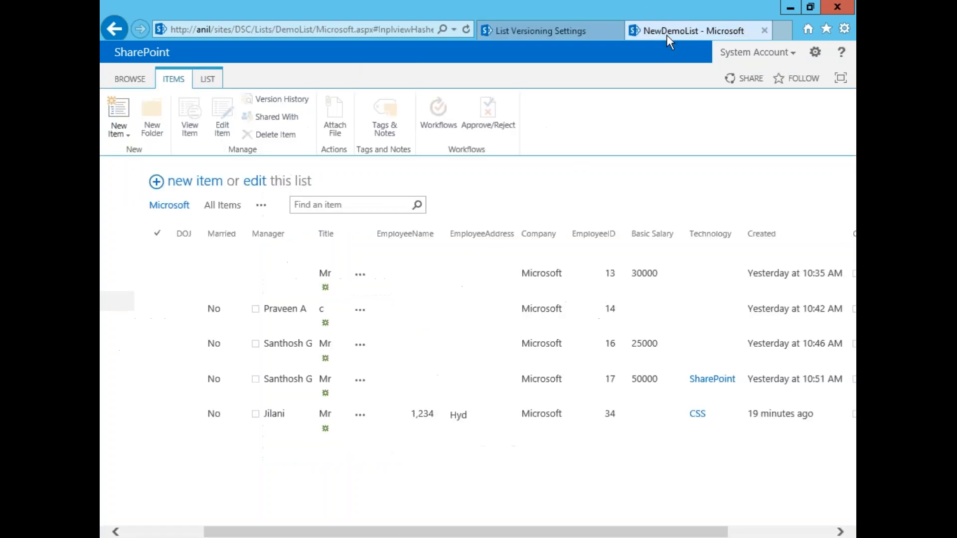
pyautogui.click(549, 34)
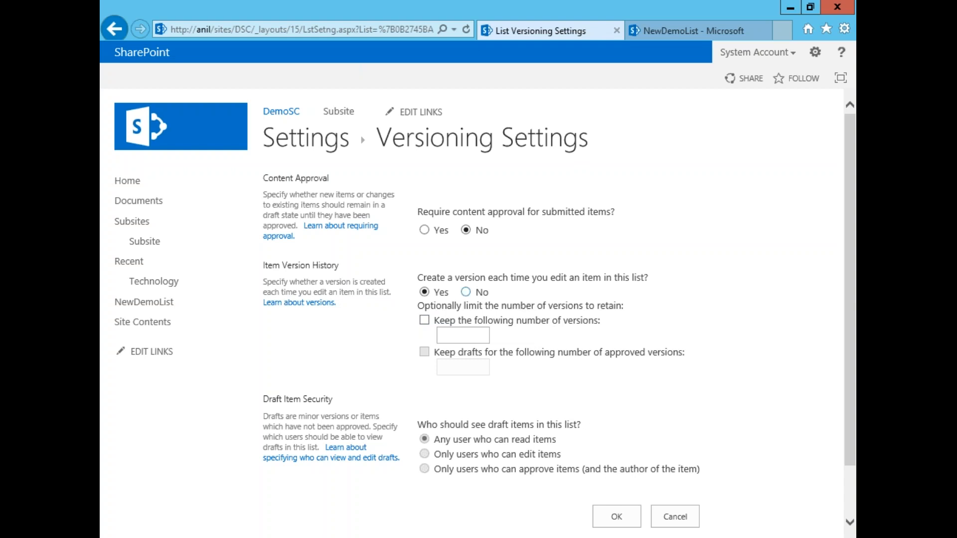
# Step: Limit the retained versions to 10, review the Draft Item Security options, and save the versioning settings
pyautogui.click(424, 320)
pyautogui.click(441, 335)
pyautogui.write('10')
pyautogui.click(459, 338)
pyautogui.moveTo(293, 392); pyautogui.dragTo(469, 397)
pyautogui.click(482, 393)
pyautogui.moveTo(712, 471); pyautogui.dragTo(312, 391)
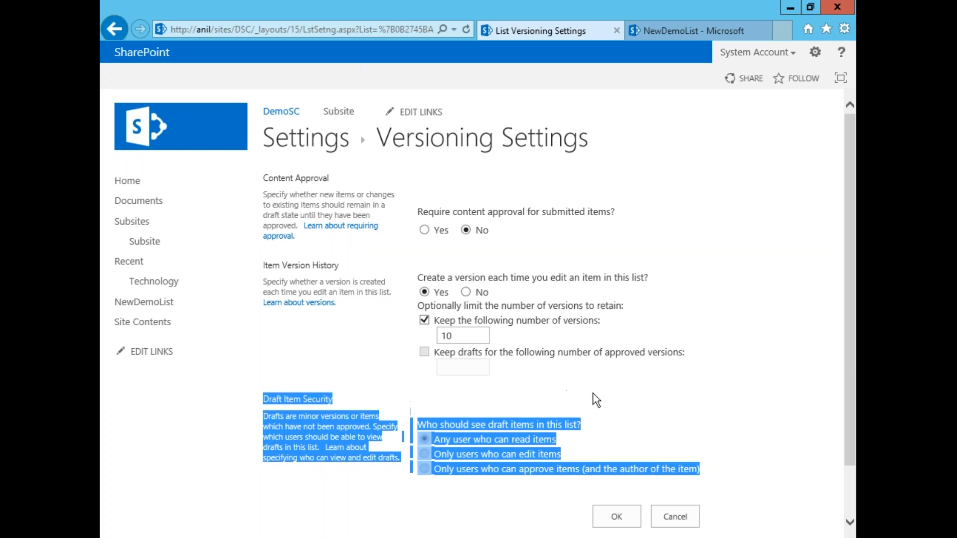
pyautogui.click(597, 396)
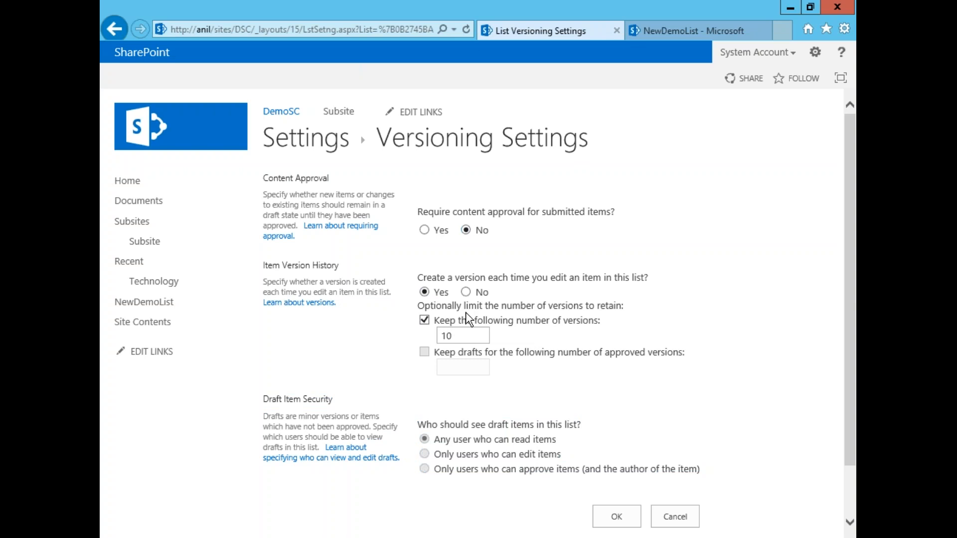
pyautogui.click(604, 519)
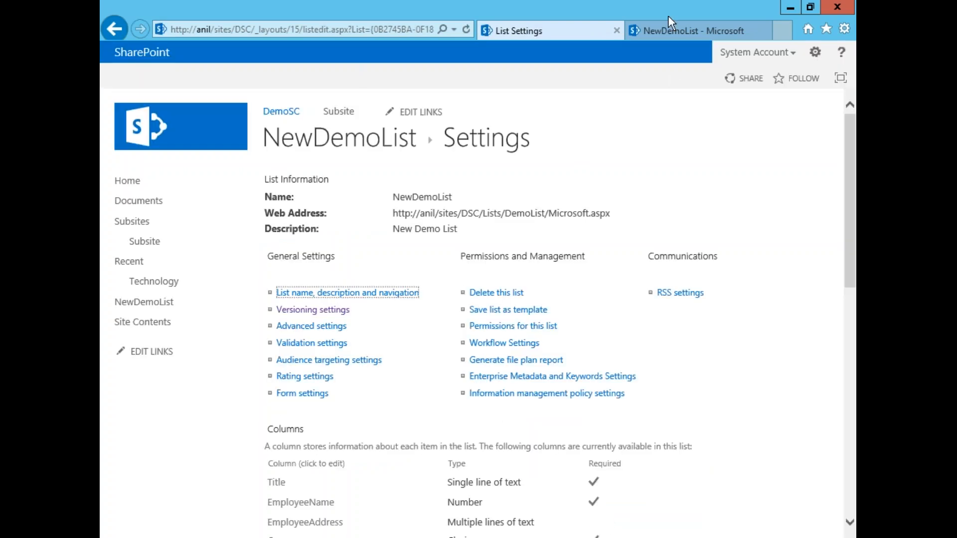
# Step: Switch to the NewDemoList tab and change the Company of the item with EmployeeID 34 to Wipro through inline editing
pyautogui.click(662, 30)
pyautogui.click(184, 418)
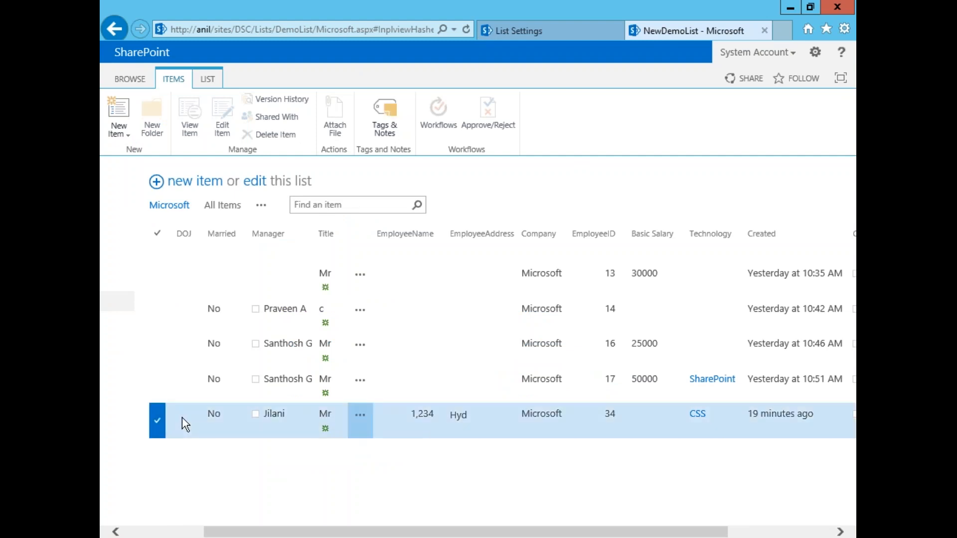
pyautogui.click(247, 184)
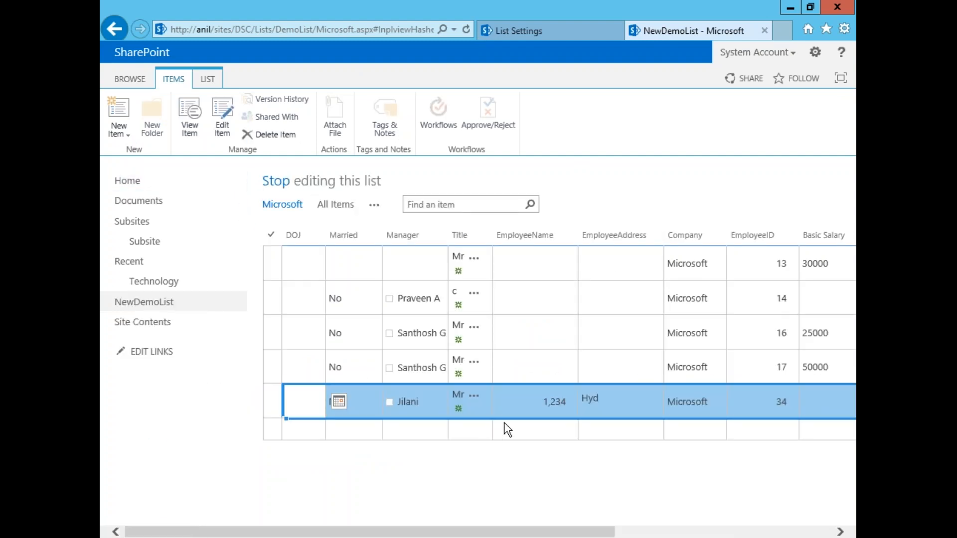
pyautogui.click(657, 401)
pyautogui.click(708, 413)
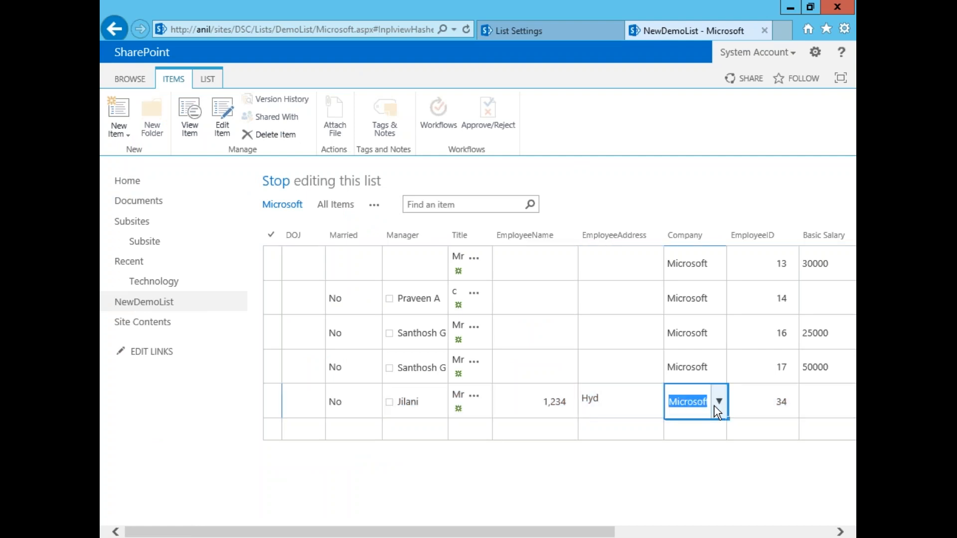
pyautogui.click(717, 403)
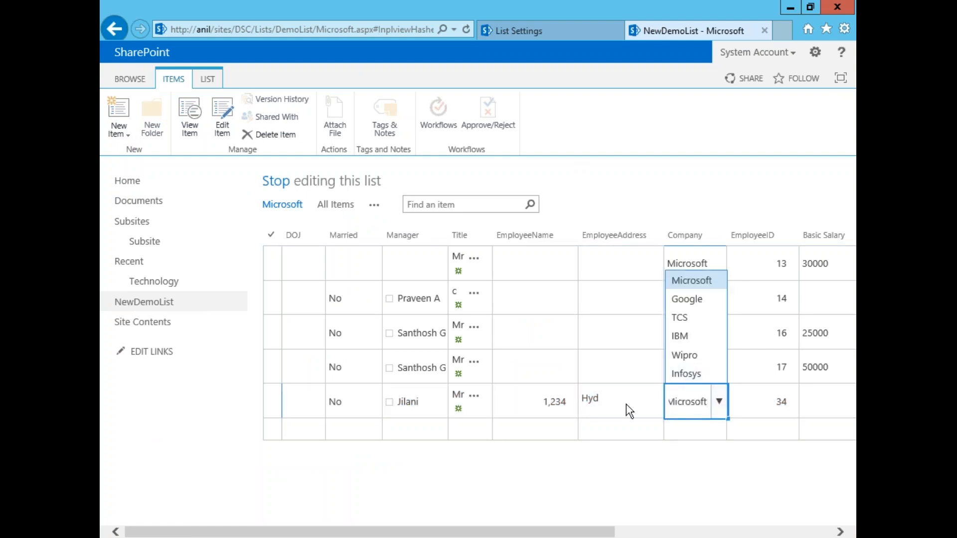
pyautogui.click(677, 354)
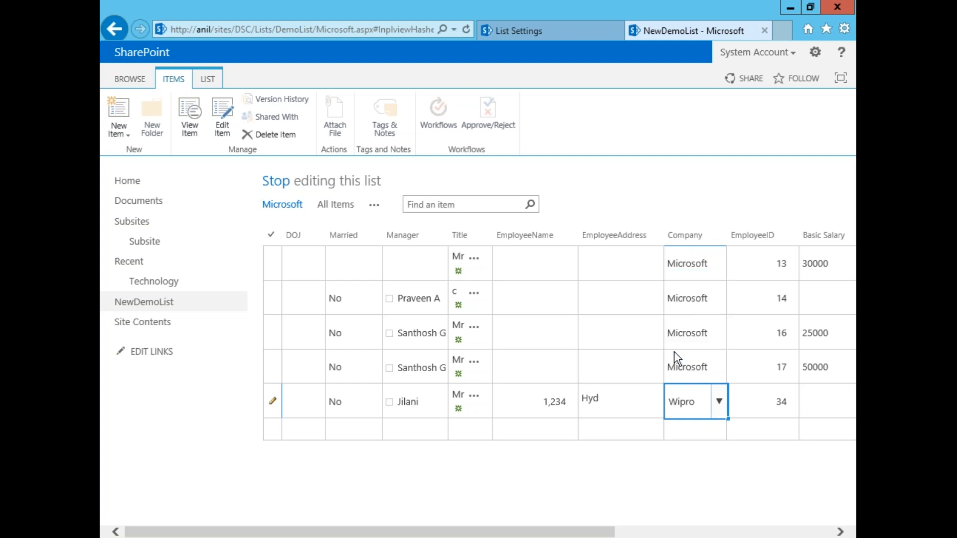
# Step: Extend the same item's EmployeeAddress to Hyderabad and finish editing the list
pyautogui.click(604, 396)
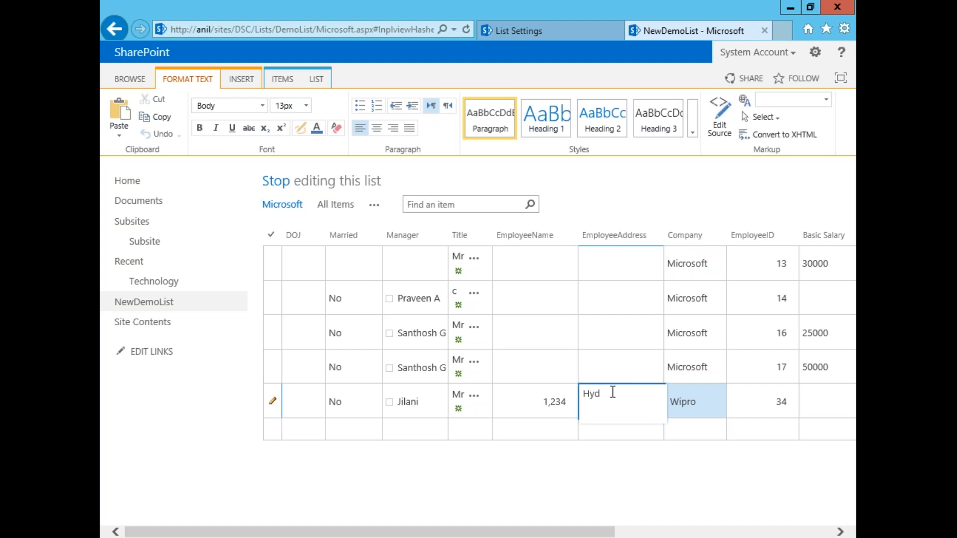
pyautogui.write('3')
pyautogui.press('BackSpace')
pyautogui.write('erabad')
pyautogui.click(277, 182)
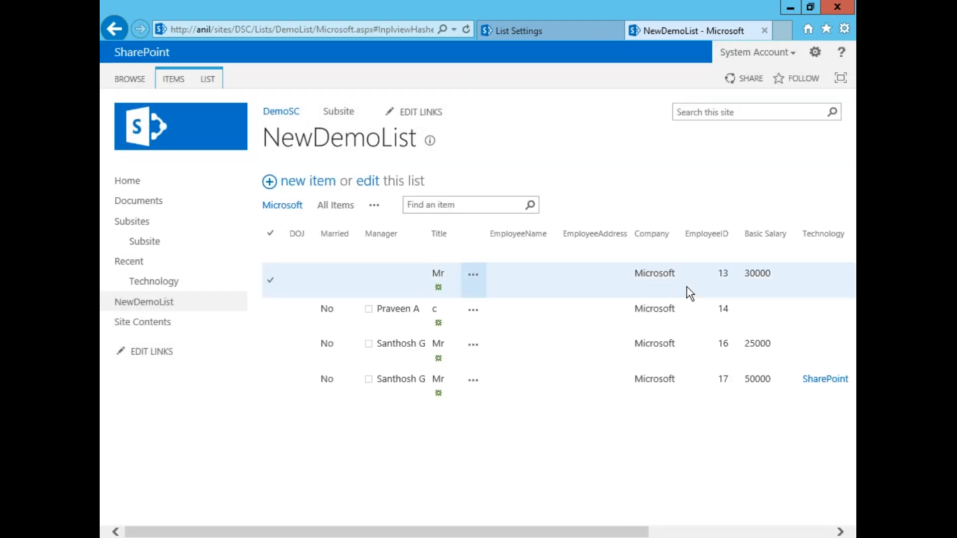
# Step: Show the All Items view and change the Company of the item with EmployeeID 34 to IBM through inline editing
pyautogui.click(321, 204)
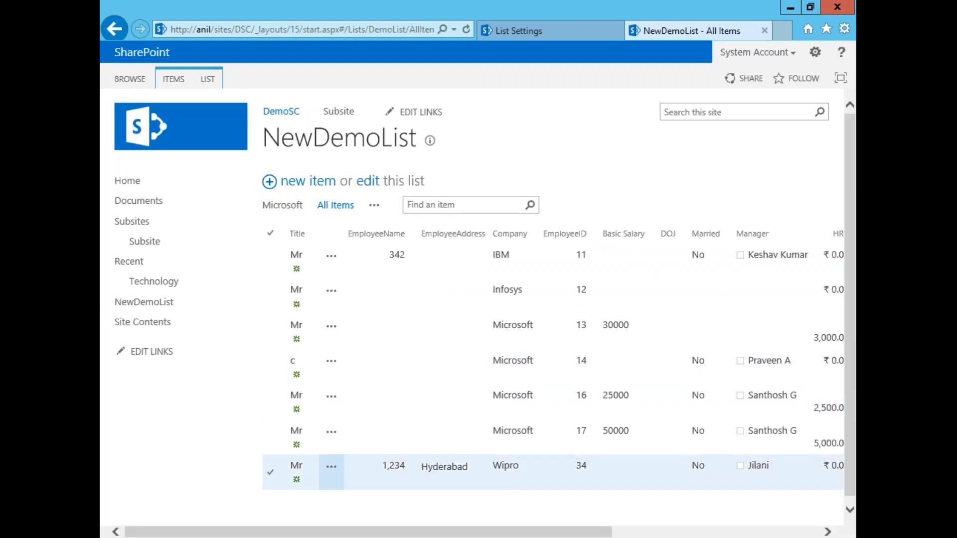
pyautogui.click(269, 478)
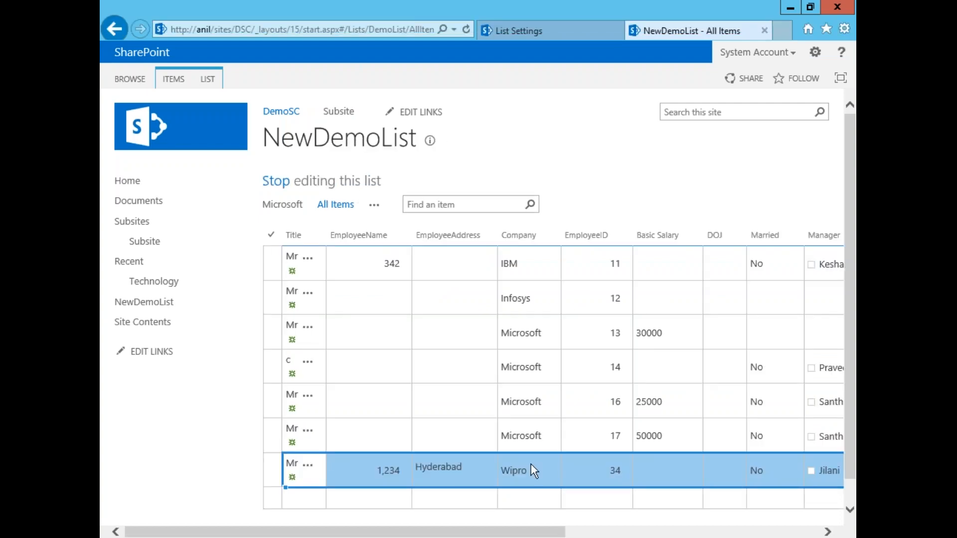
pyautogui.click(530, 465)
pyautogui.click(553, 472)
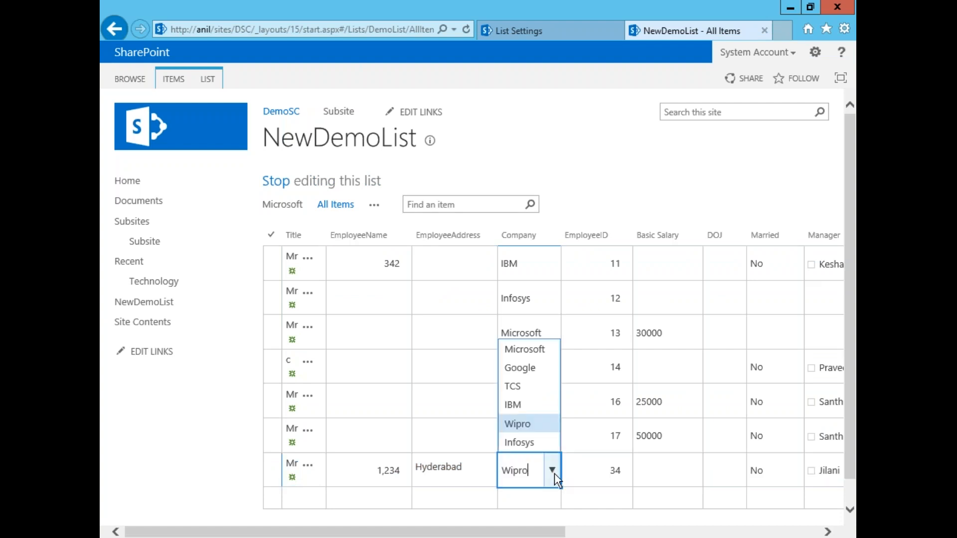
pyautogui.click(530, 404)
# Step: Set the same item's EmployeeID to 343 and its Basic Salary to 22434324, and finish editing the list
pyautogui.click(622, 469)
pyautogui.click(624, 472)
pyautogui.write('3')
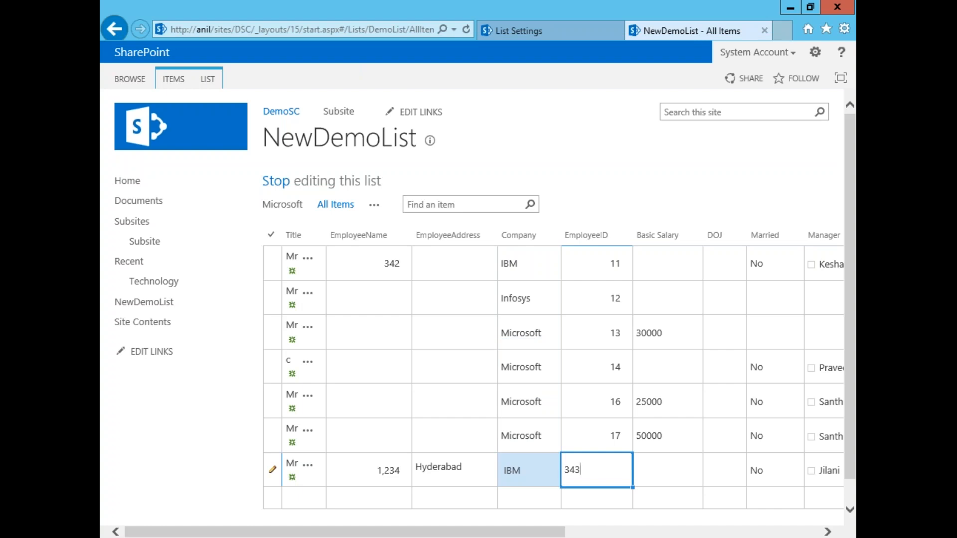
pyautogui.press('Tab')
pyautogui.write('22434324')
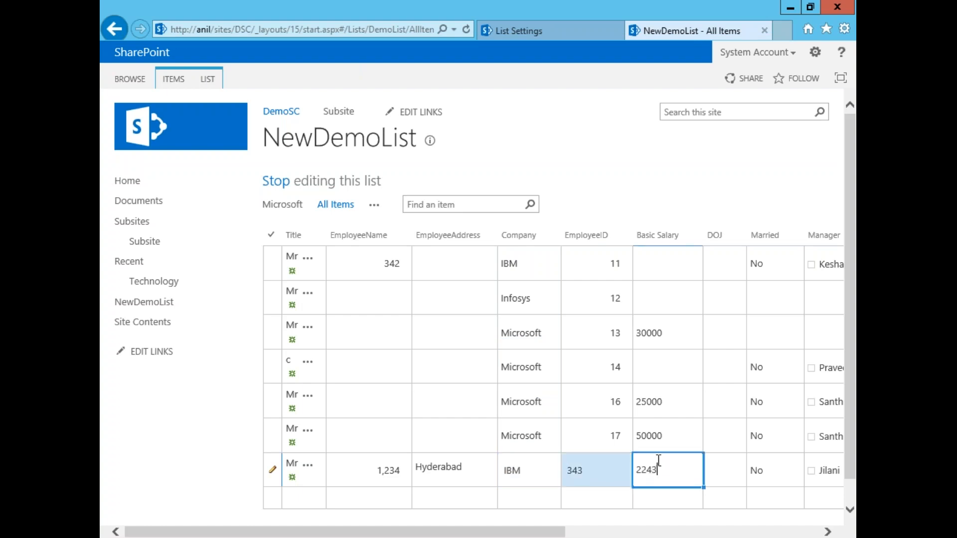
pyautogui.click(275, 182)
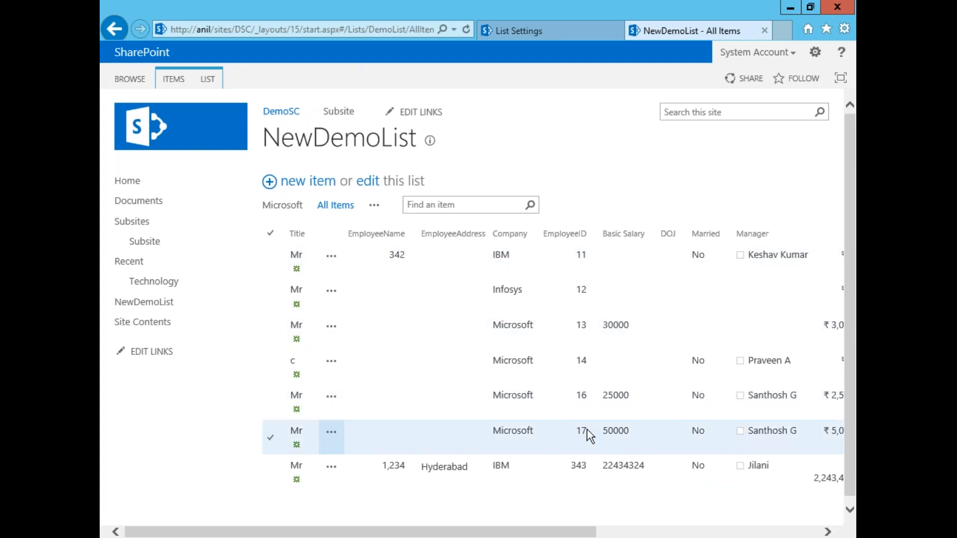
# Step: Open the version history of the item with EmployeeID 343 and compare its Company and EmployeeAddress values across versions
pyautogui.click(331, 467)
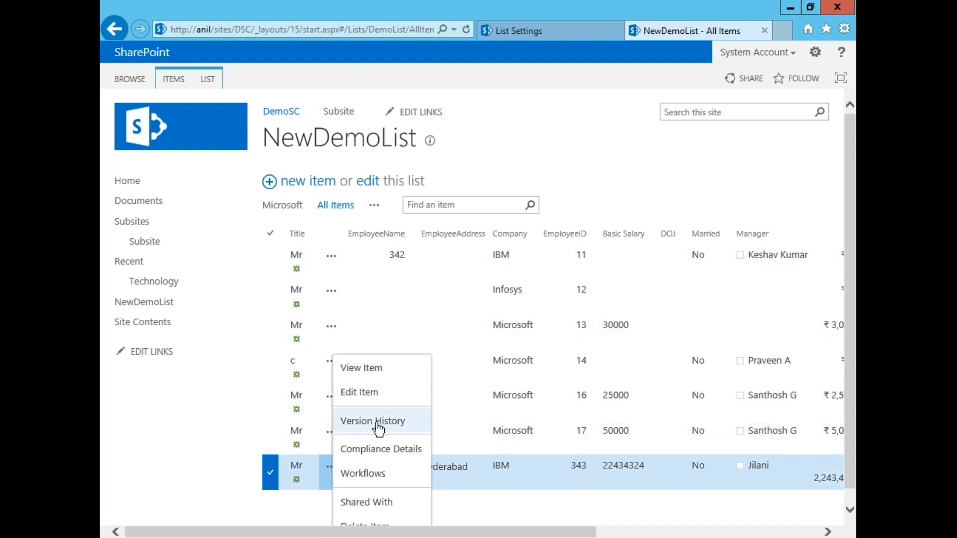
pyautogui.click(180, 85)
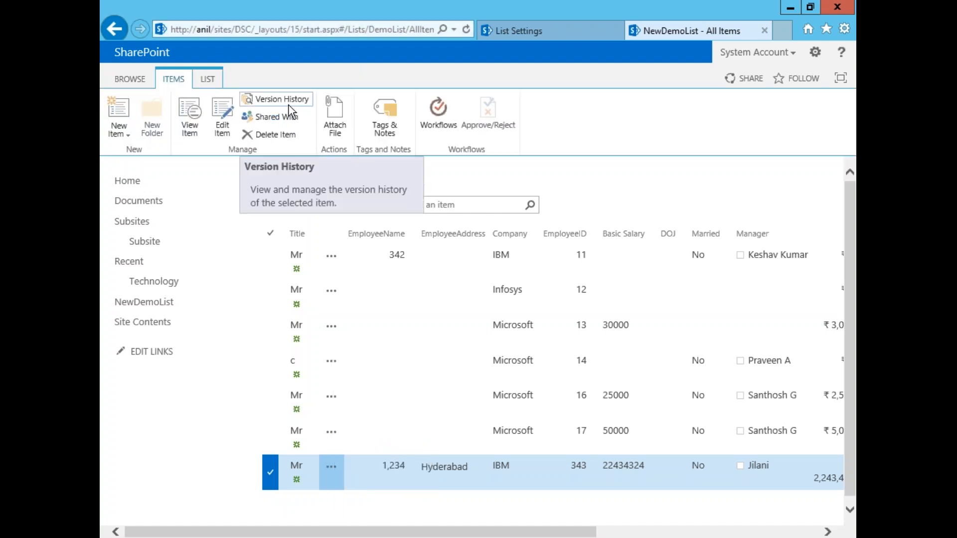
pyautogui.click(288, 100)
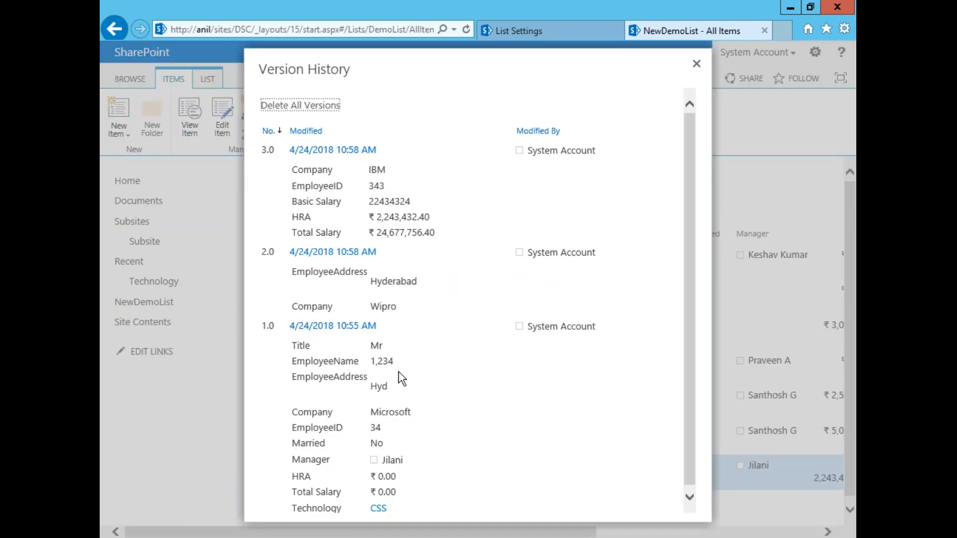
pyautogui.scroll(-1, 689, 332)
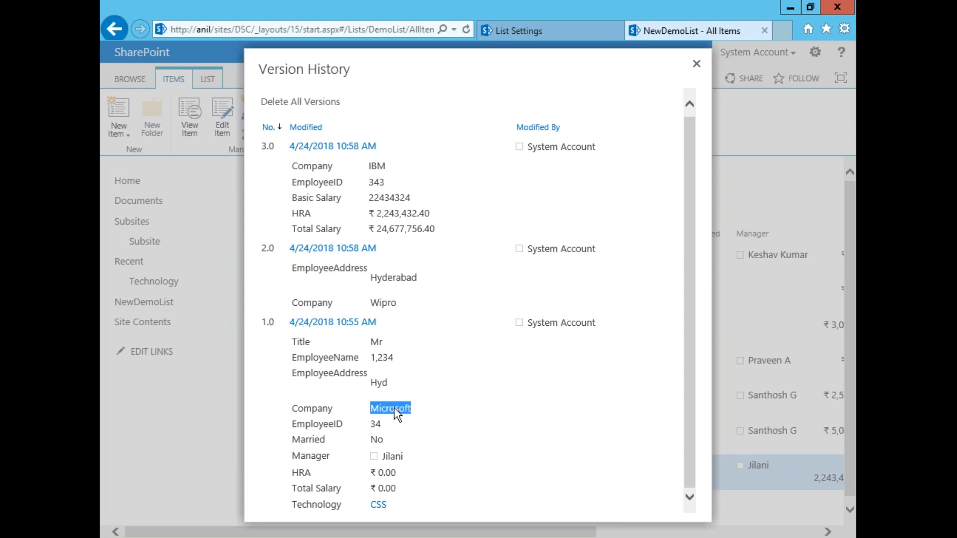
pyautogui.doubleClick(382, 303)
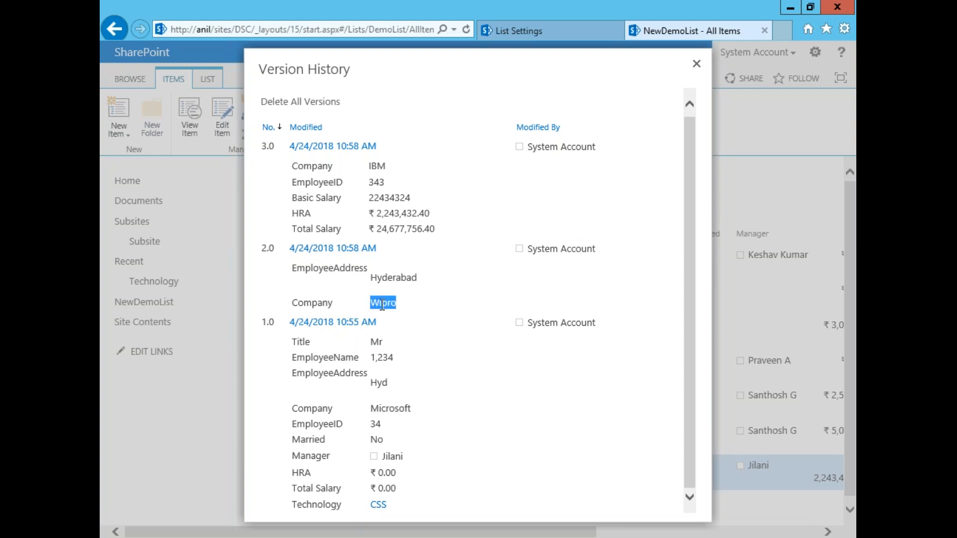
pyautogui.click(396, 391)
pyautogui.moveTo(423, 282); pyautogui.dragTo(377, 278)
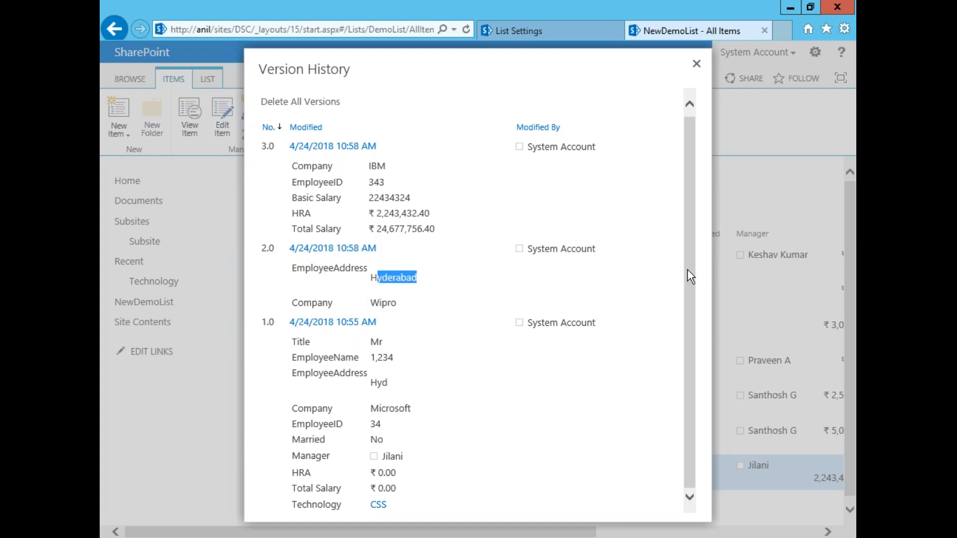
pyautogui.click(603, 213)
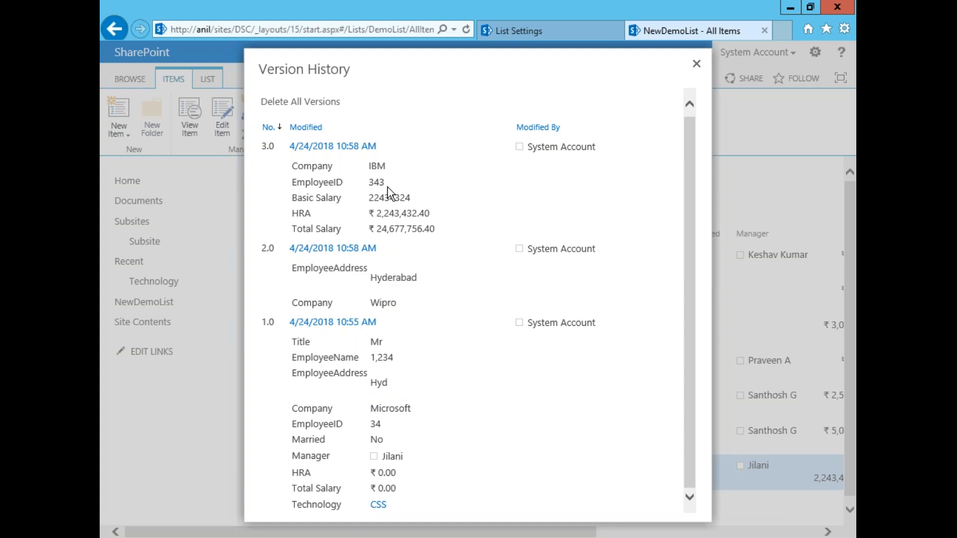
# Step: Examine the Company, Basic Salary, HRA and Total Salary changes recorded in version 3.0 of the item
pyautogui.doubleClick(385, 166)
pyautogui.doubleClick(395, 198)
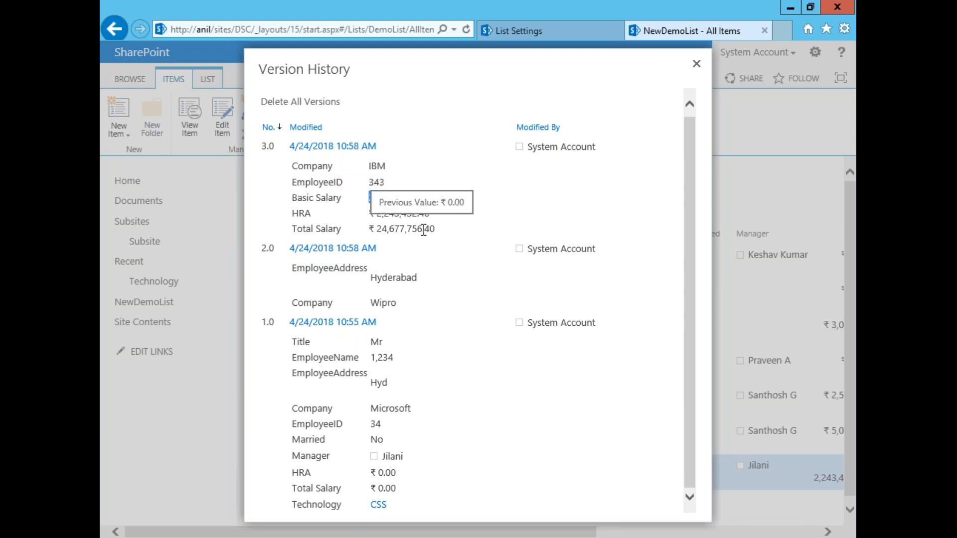
pyautogui.moveTo(451, 228); pyautogui.dragTo(351, 196)
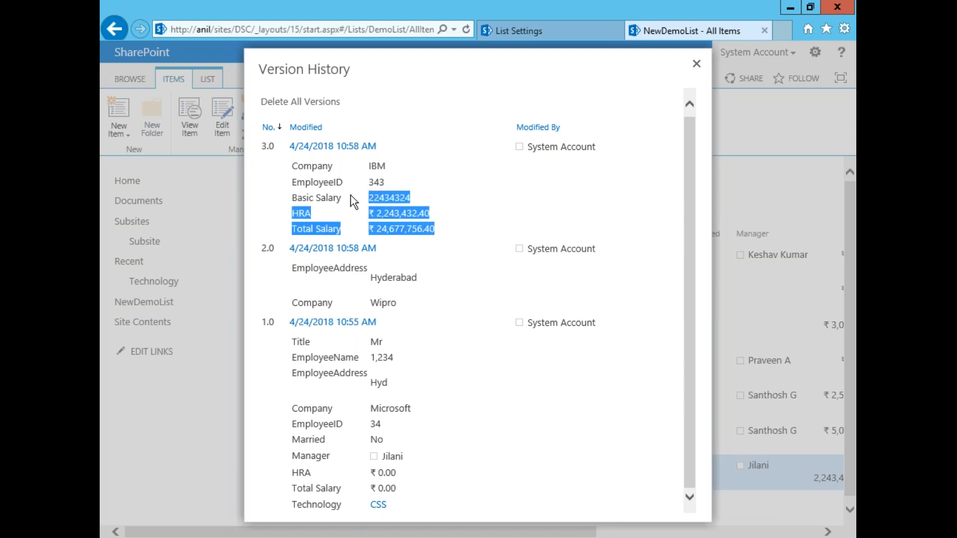
pyautogui.click(551, 436)
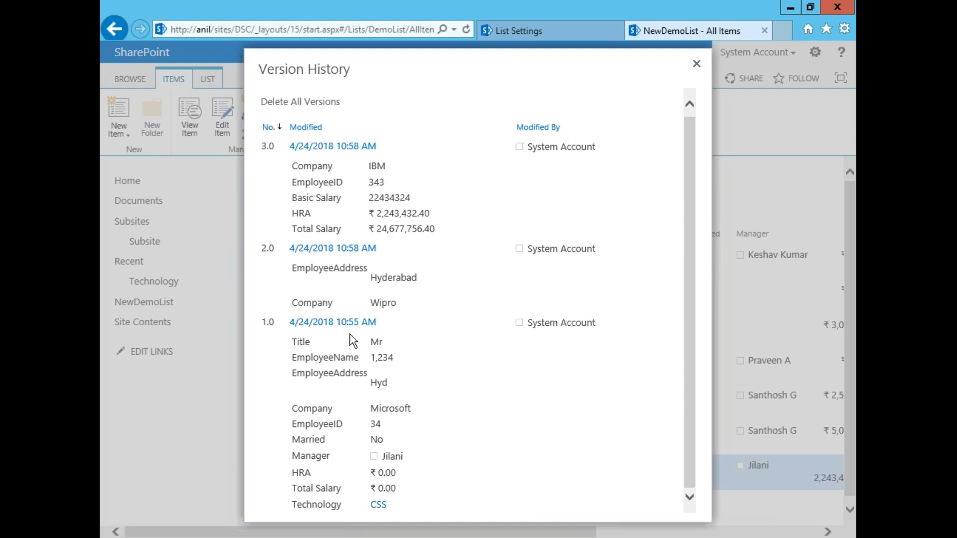
# Step: View version 1.0 of the item, check its Company value, and restore it as the current version
pyautogui.moveTo(317, 332)
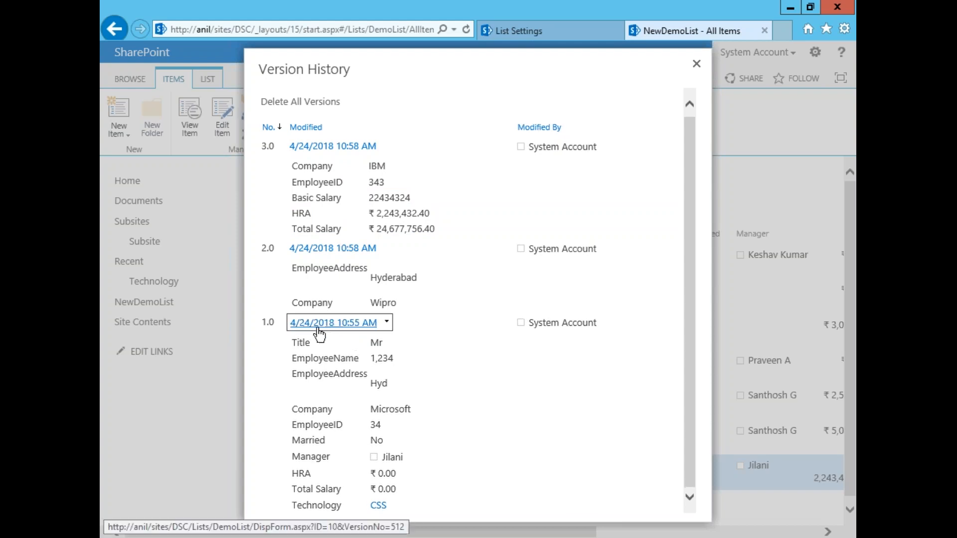
pyautogui.click(387, 323)
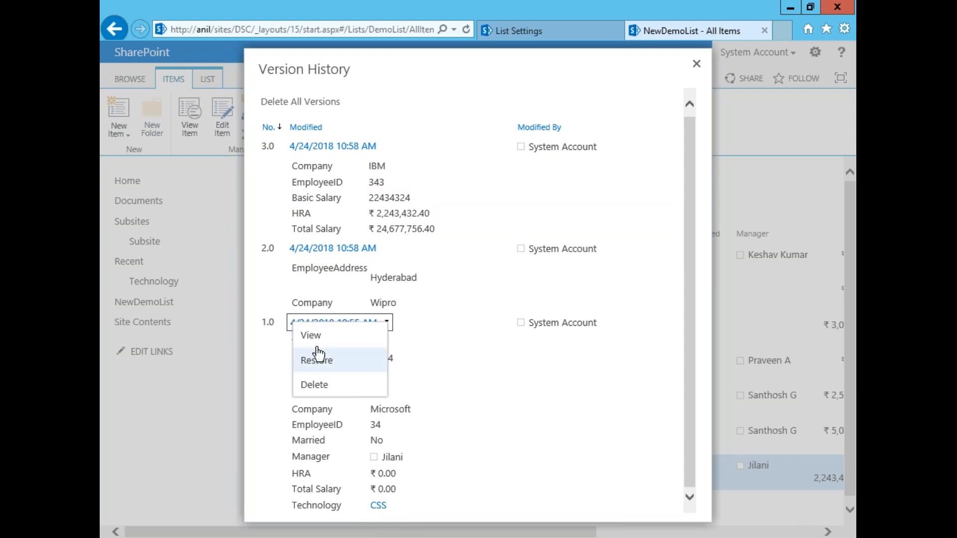
pyautogui.click(264, 349)
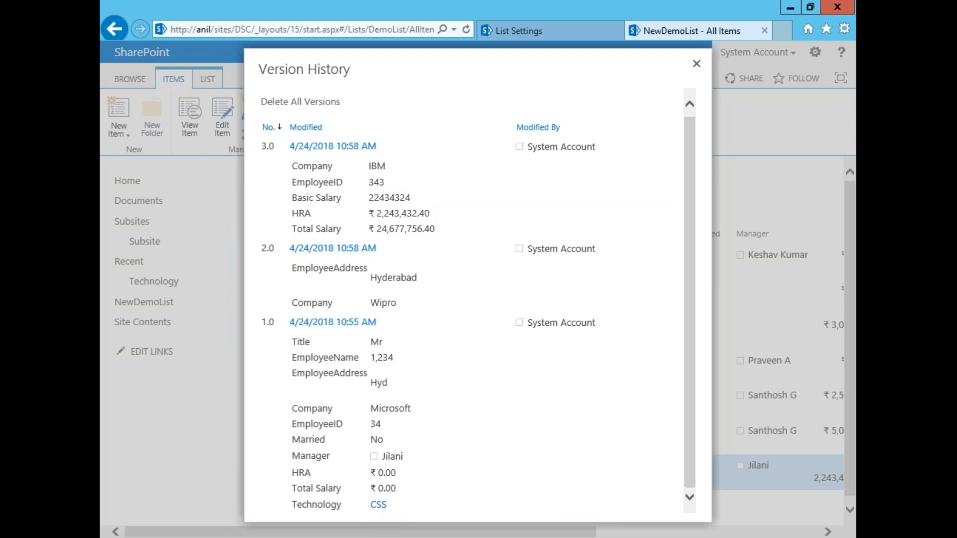
pyautogui.click(333, 322)
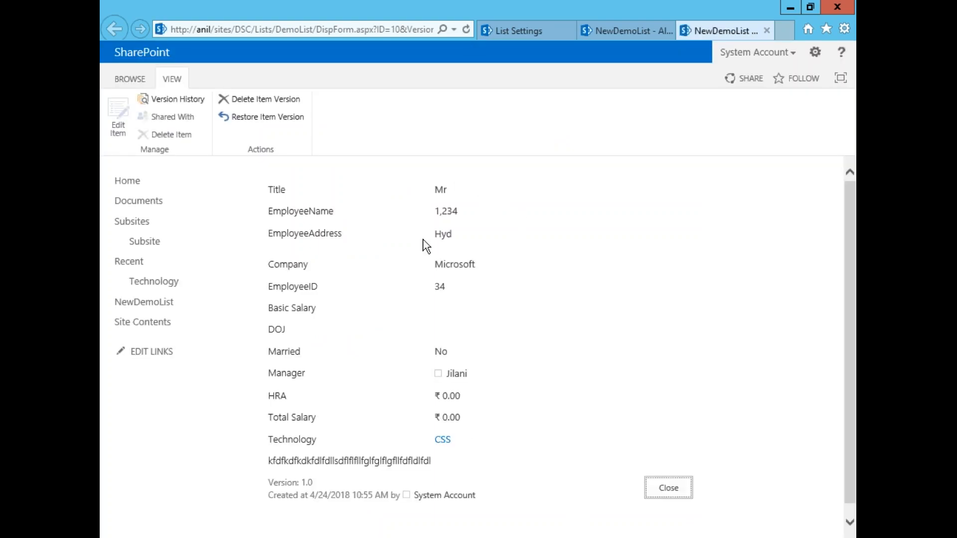
pyautogui.moveTo(475, 271); pyautogui.dragTo(390, 267)
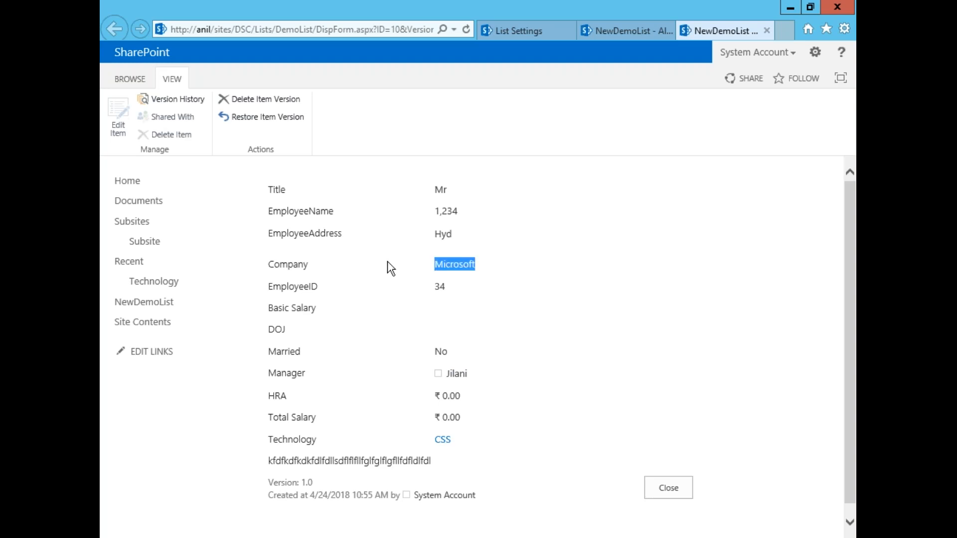
pyautogui.click(252, 120)
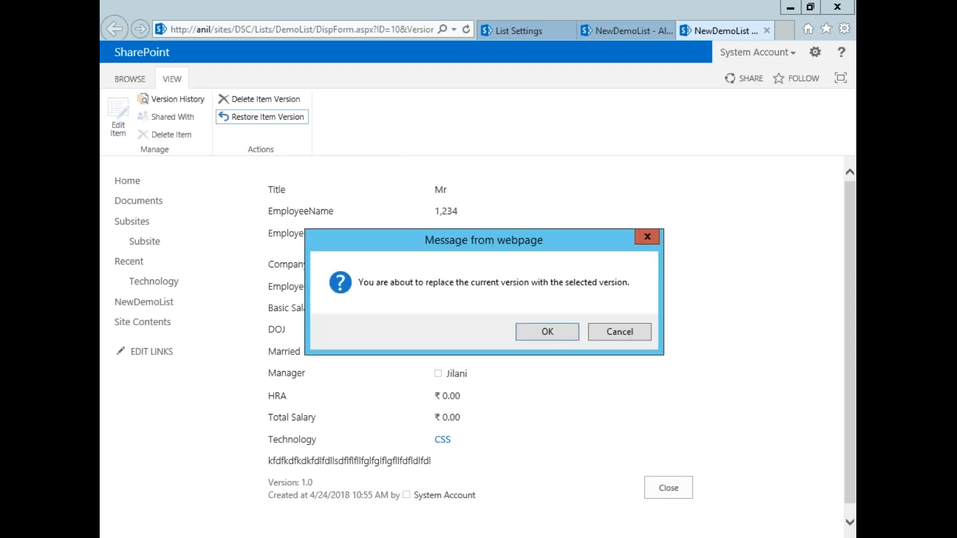
pyautogui.click(521, 337)
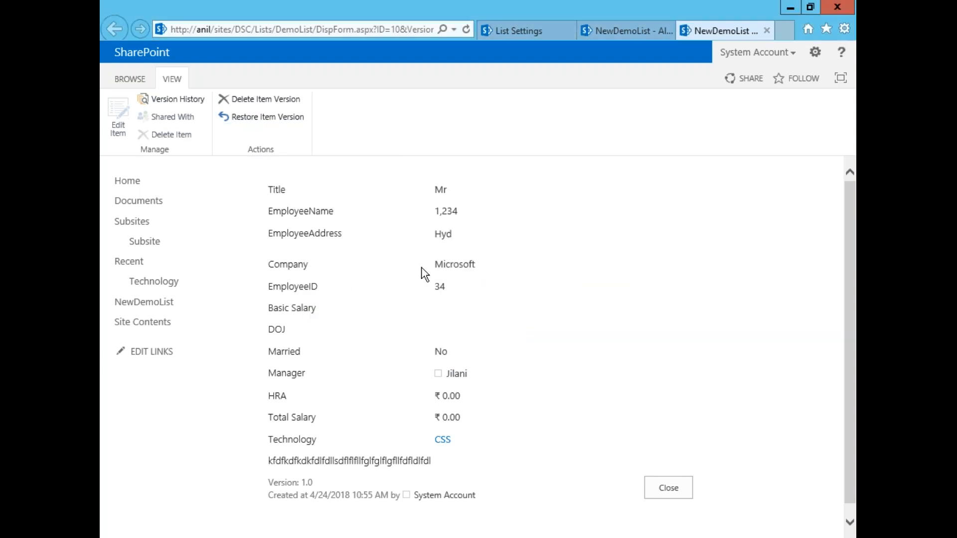
pyautogui.doubleClick(451, 264)
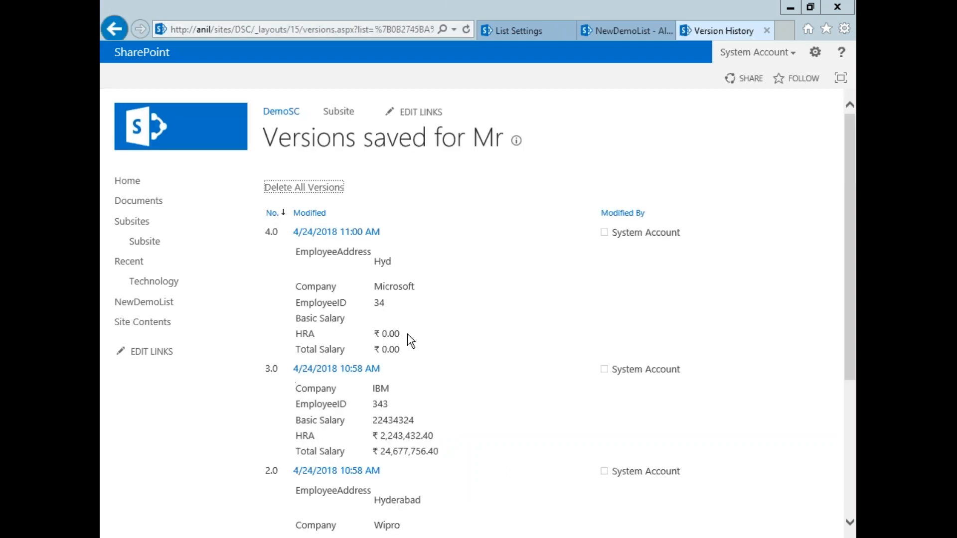
# Step: Compare the field values of version 4.0 with those of the earlier versions in the item's version history
pyautogui.moveTo(849, 385); pyautogui.dragTo(848, 490)
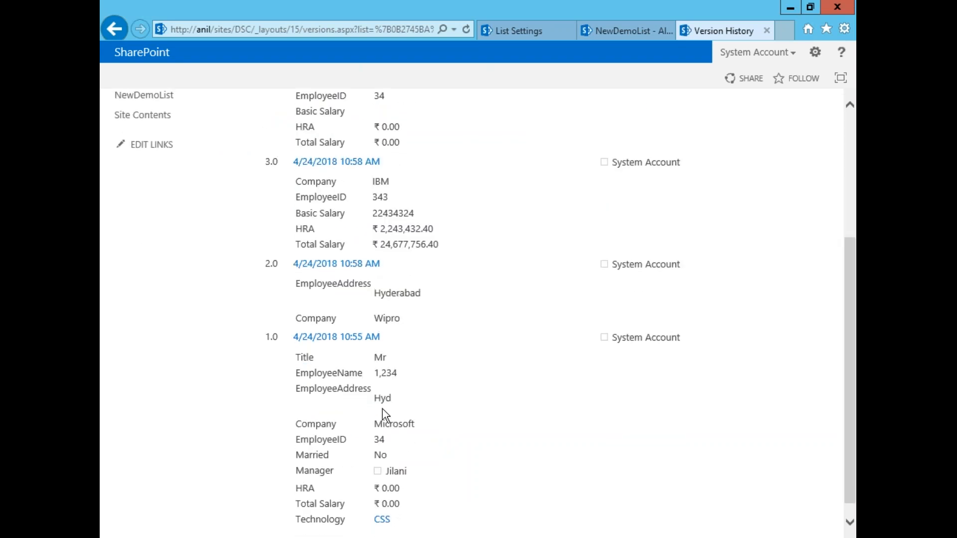
pyautogui.scroll(3, 267, 188)
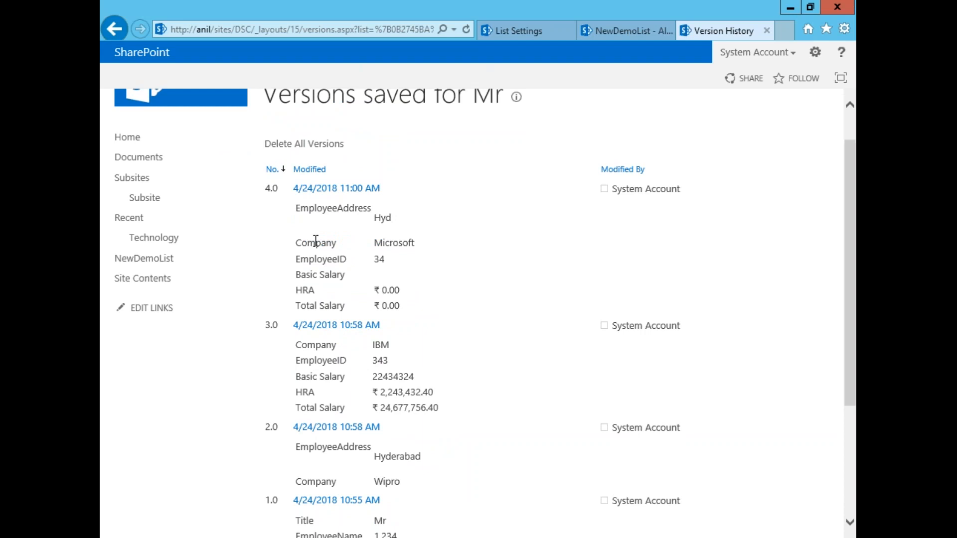
pyautogui.moveTo(391, 217); pyautogui.dragTo(372, 217)
pyautogui.moveTo(852, 354); pyautogui.dragTo(853, 407)
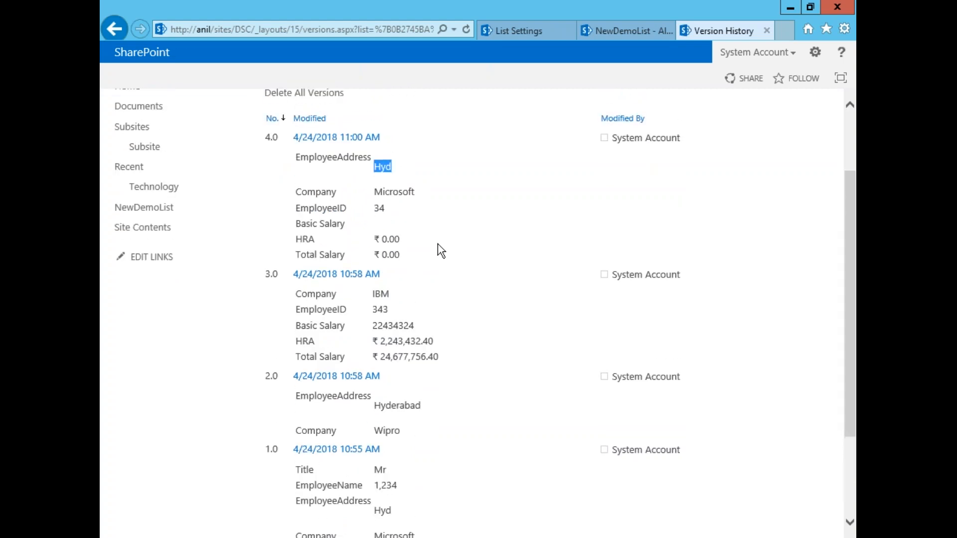
pyautogui.moveTo(416, 264); pyautogui.dragTo(343, 171)
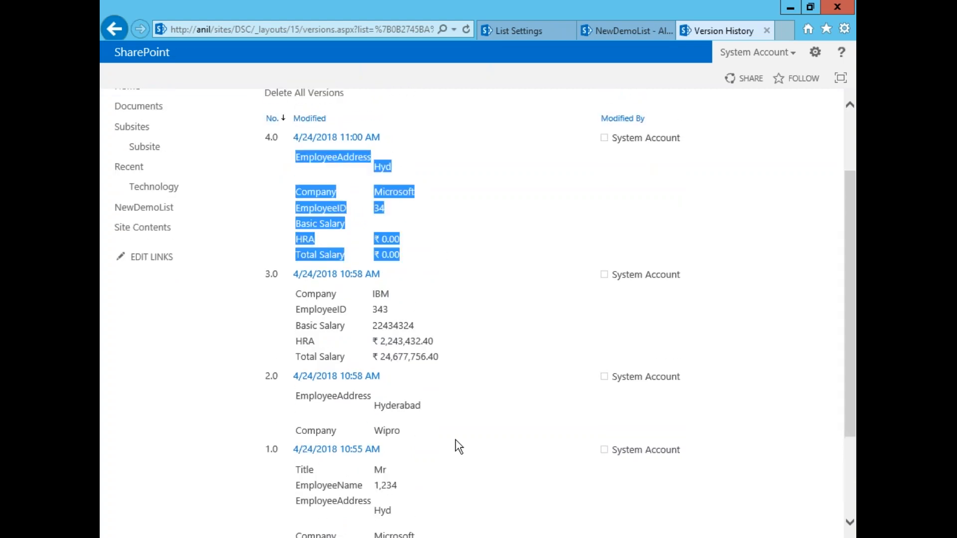
# Step: Try to restore version 4.0 of the item from its version history
pyautogui.moveTo(389, 142)
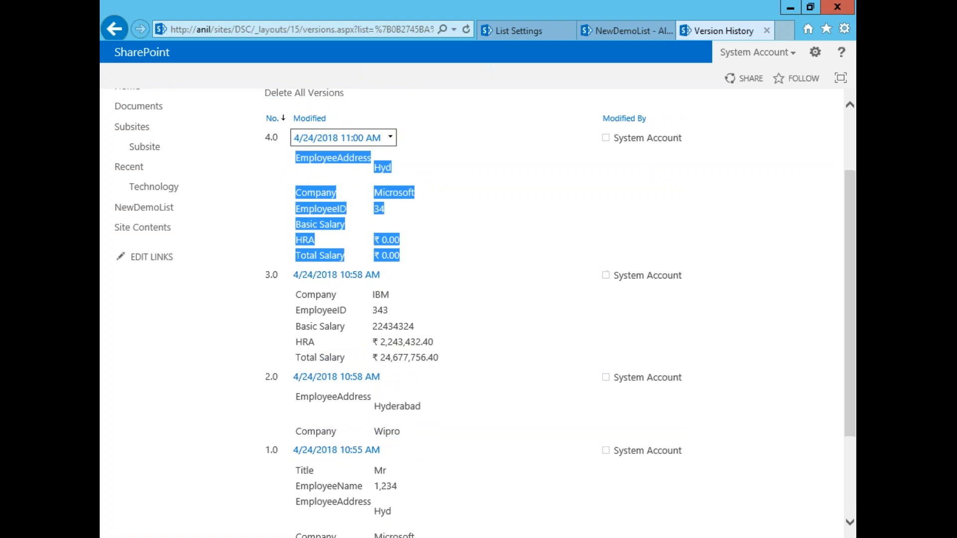
pyautogui.click(389, 139)
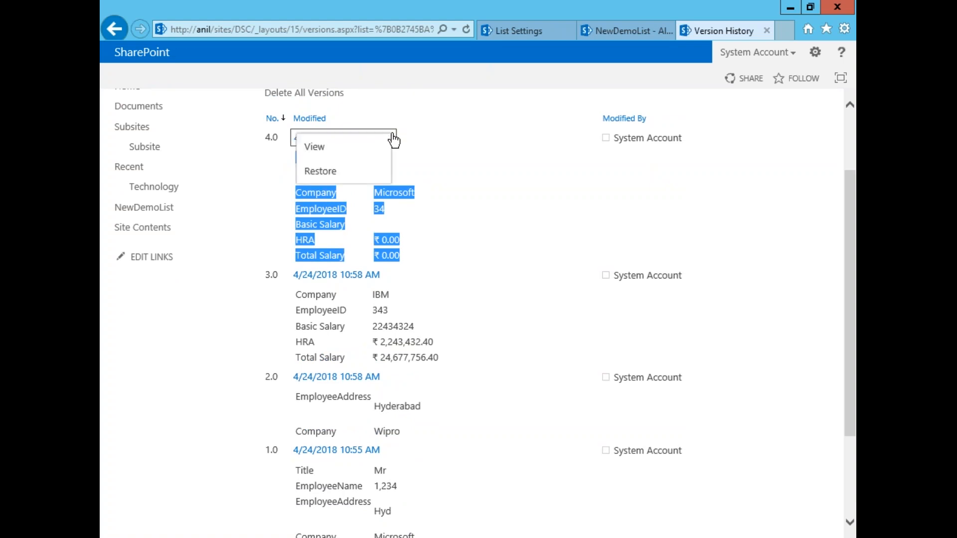
pyautogui.click(463, 135)
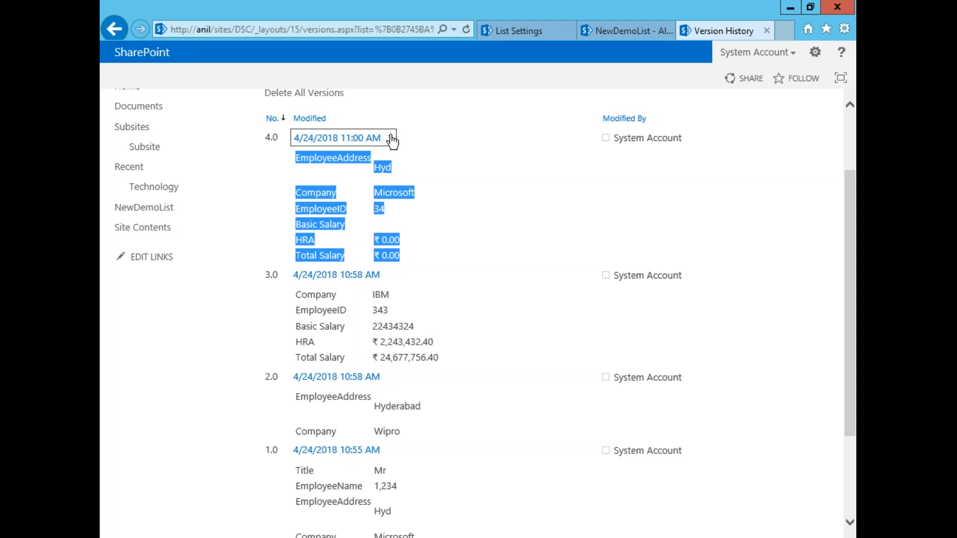
pyautogui.click(391, 141)
pyautogui.click(380, 176)
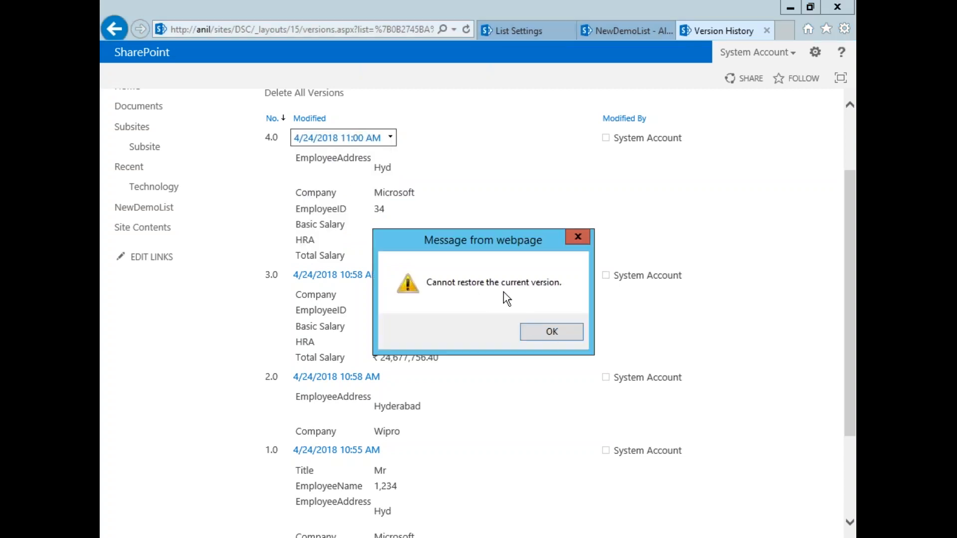
pyautogui.click(552, 332)
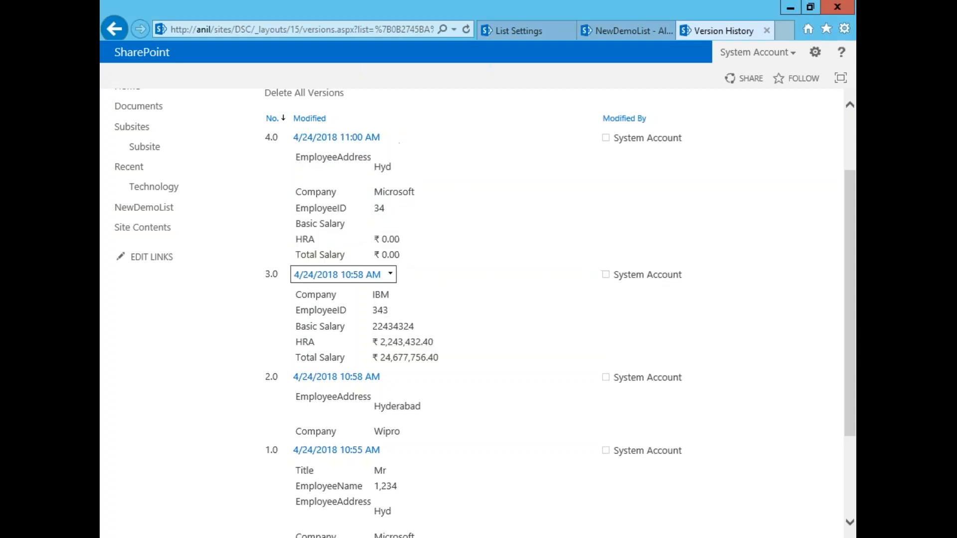
# Step: Compare the actions available for version 3.0 with those for version 4.0 without applying any
pyautogui.click(390, 273)
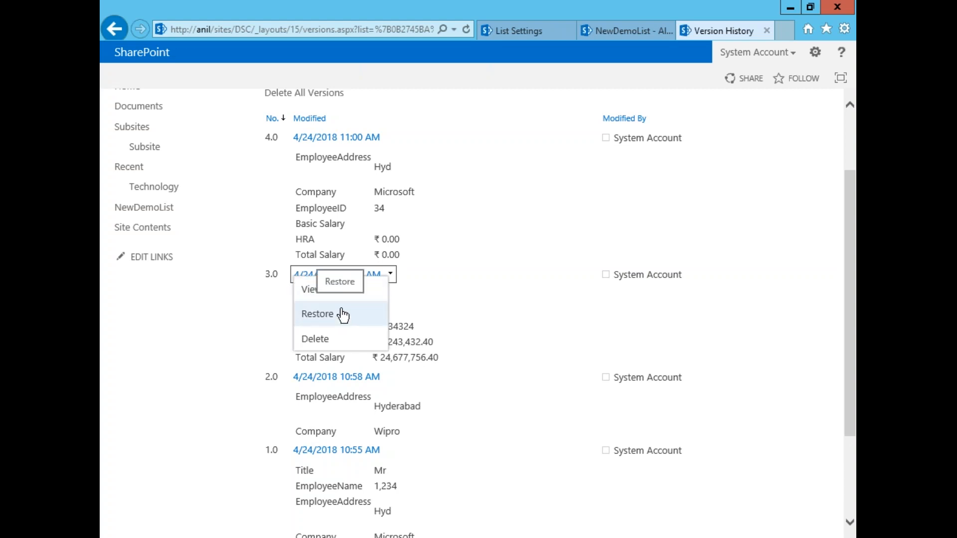
pyautogui.click(490, 143)
pyautogui.click(390, 137)
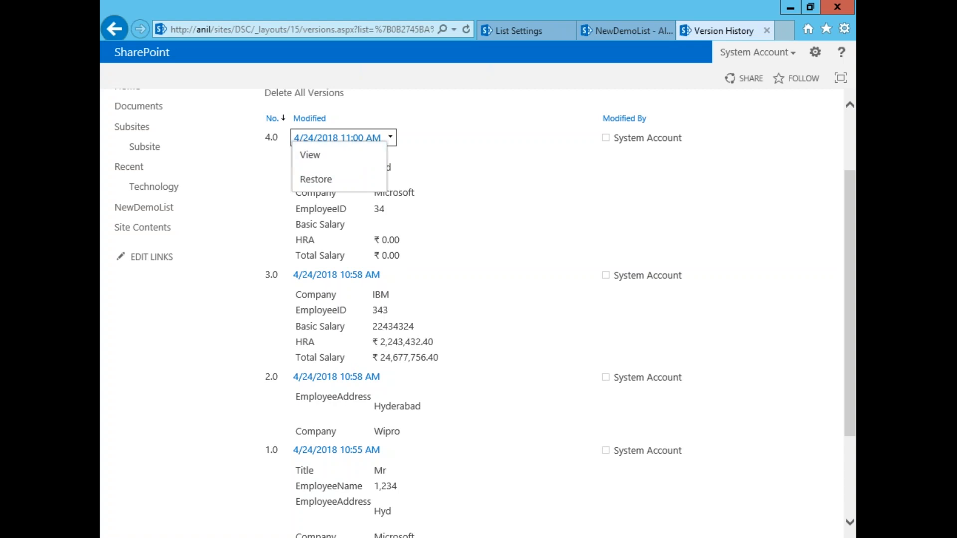
pyautogui.click(458, 143)
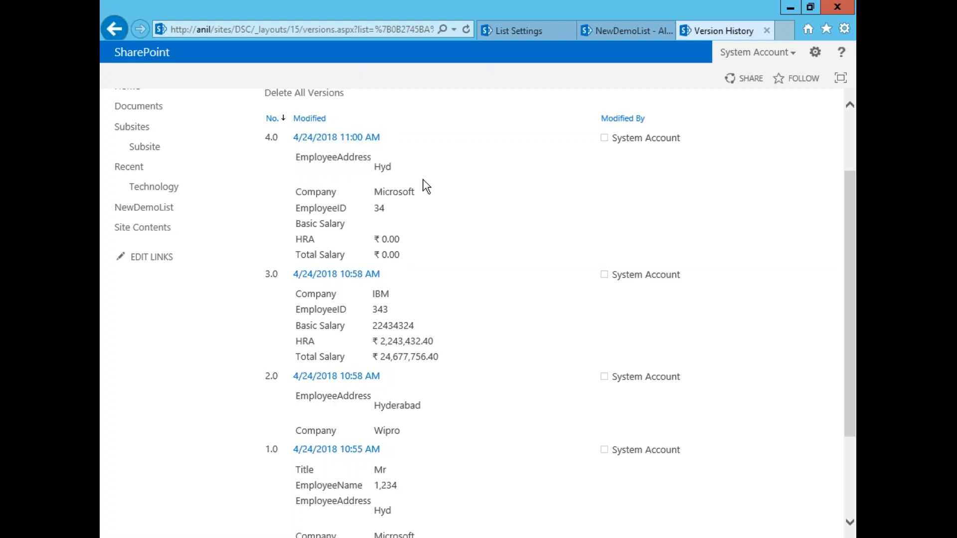
# Step: Return to NewDemoList and check the restored item with EmployeeID 34 in the Microsoft view
pyautogui.click(172, 212)
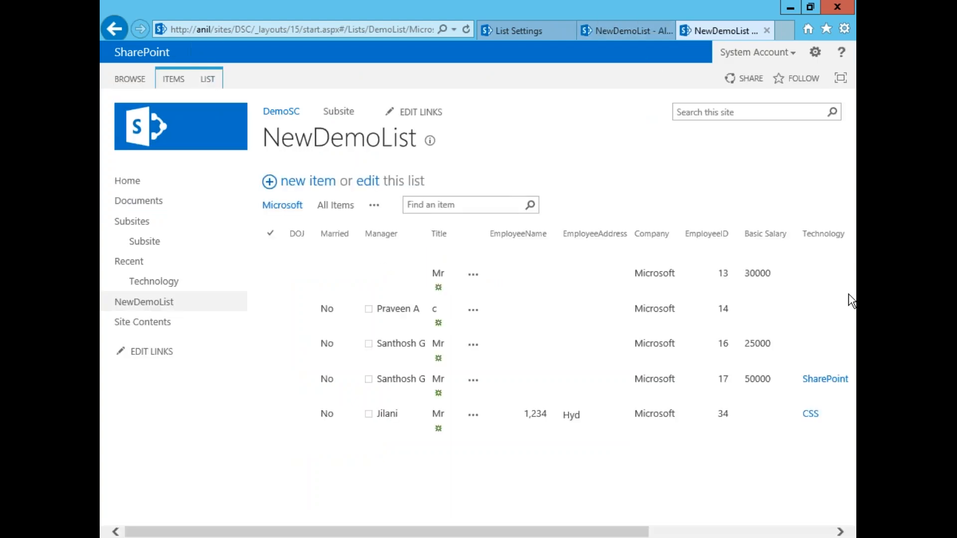
pyautogui.click(747, 386)
pyautogui.click(806, 310)
pyautogui.click(817, 324)
# Step: Review the versioning settings of NewDemoList and return to its list settings page
pyautogui.click(209, 86)
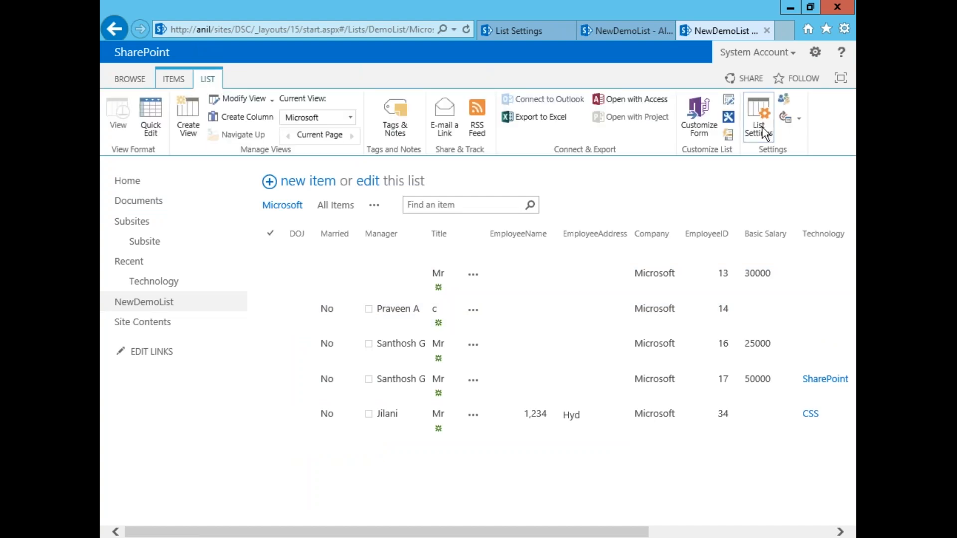
pyautogui.click(766, 133)
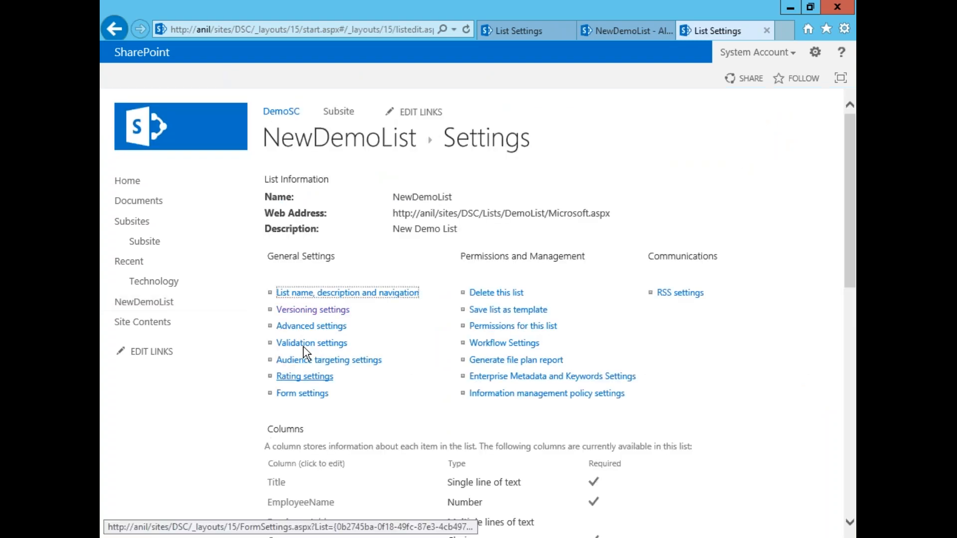
pyautogui.click(313, 310)
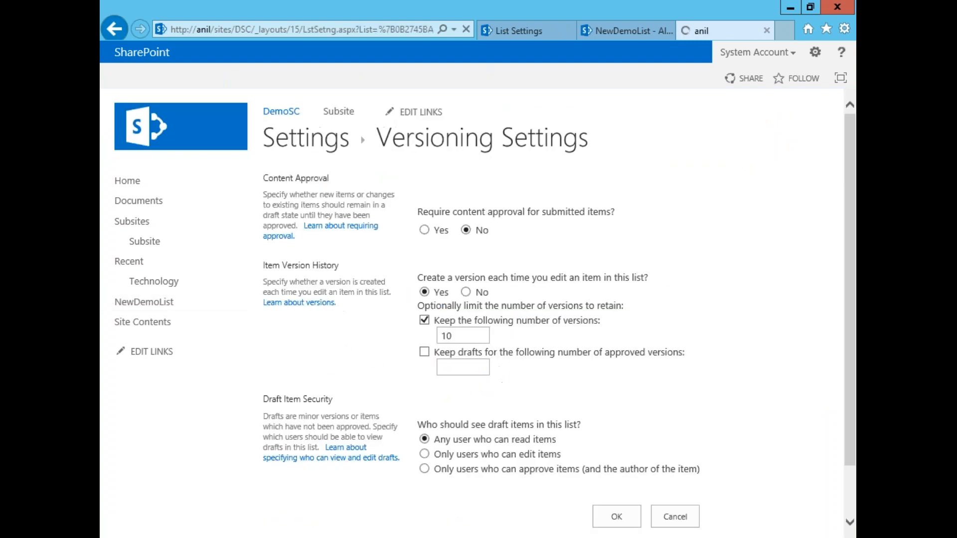
pyautogui.click(110, 30)
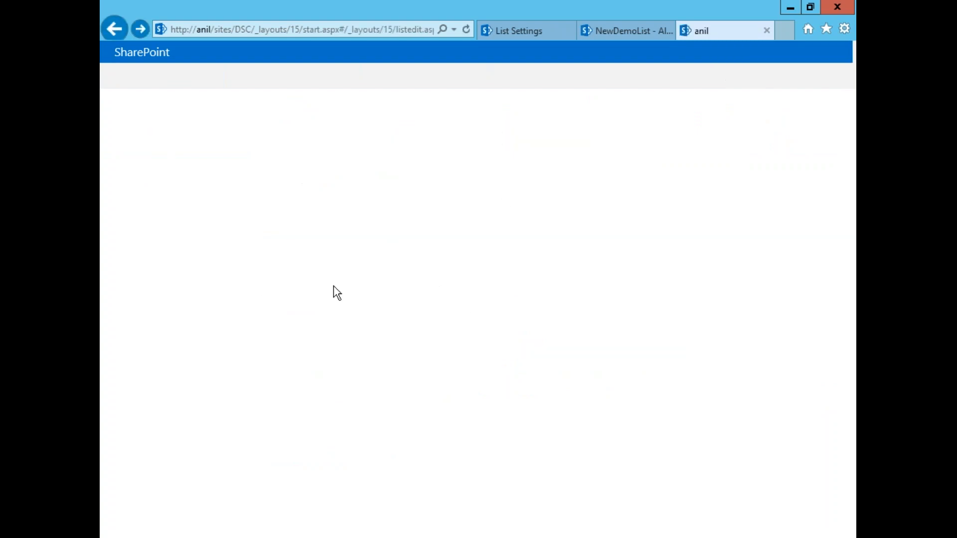